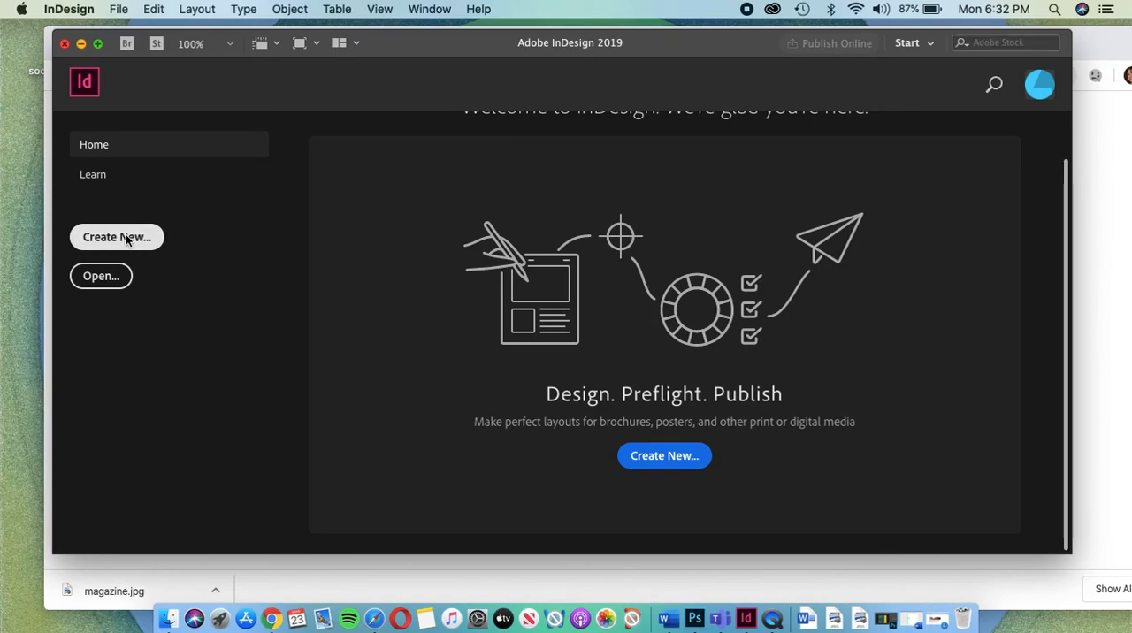
# Step: Start a new document and set its units to inches and its columns to 2
pyautogui.click(126, 238)
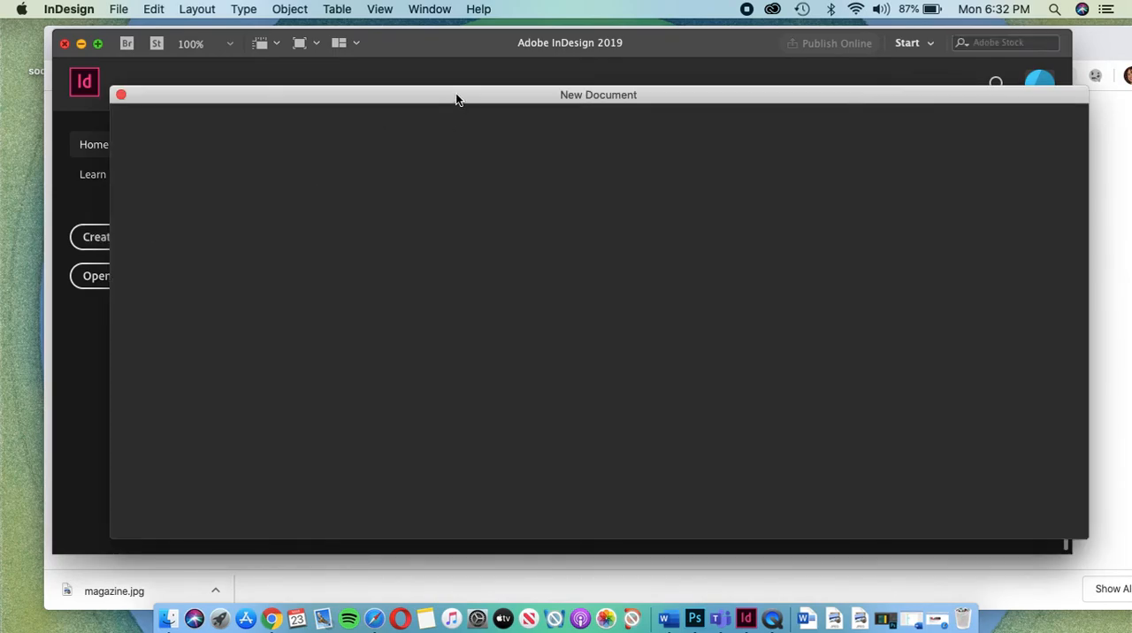
pyautogui.moveTo(456, 93); pyautogui.dragTo(451, 58)
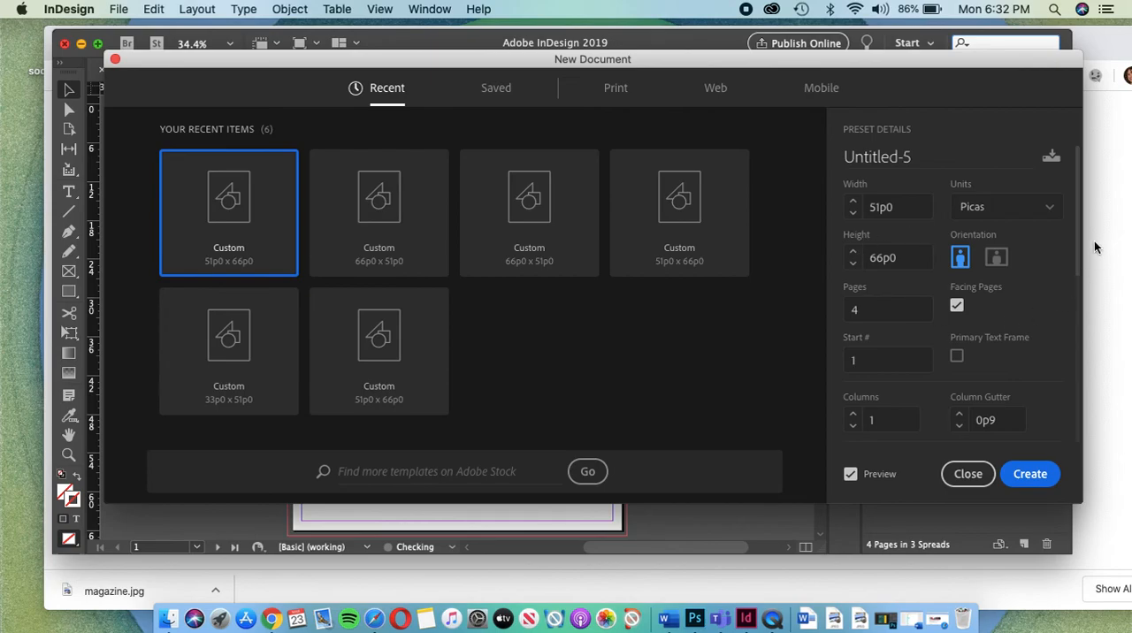
pyautogui.click(1051, 212)
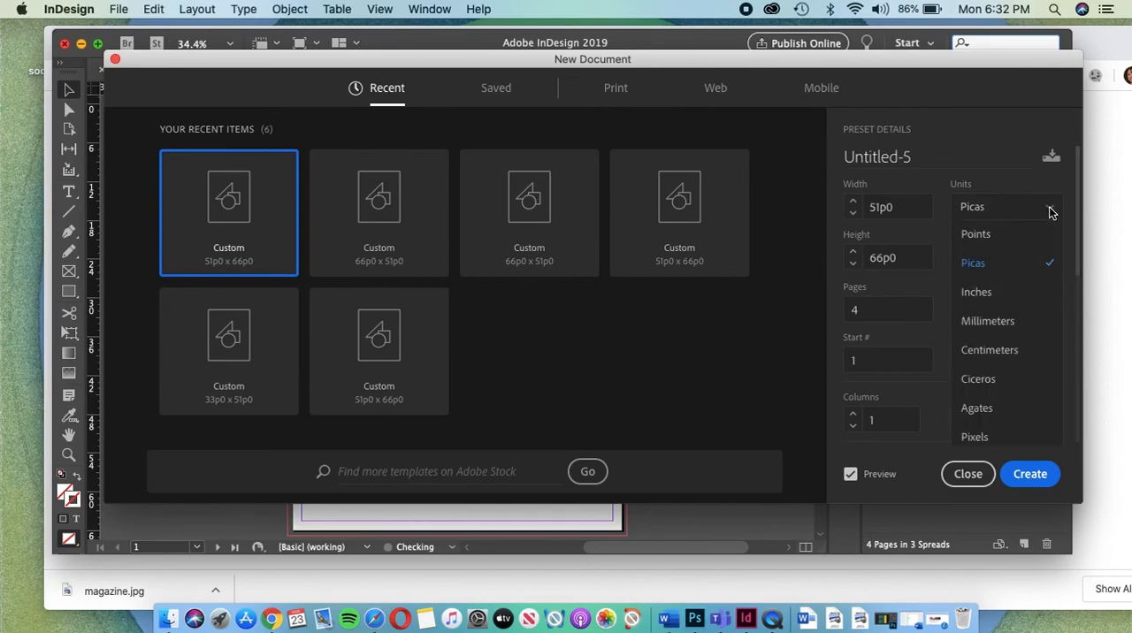
pyautogui.click(977, 294)
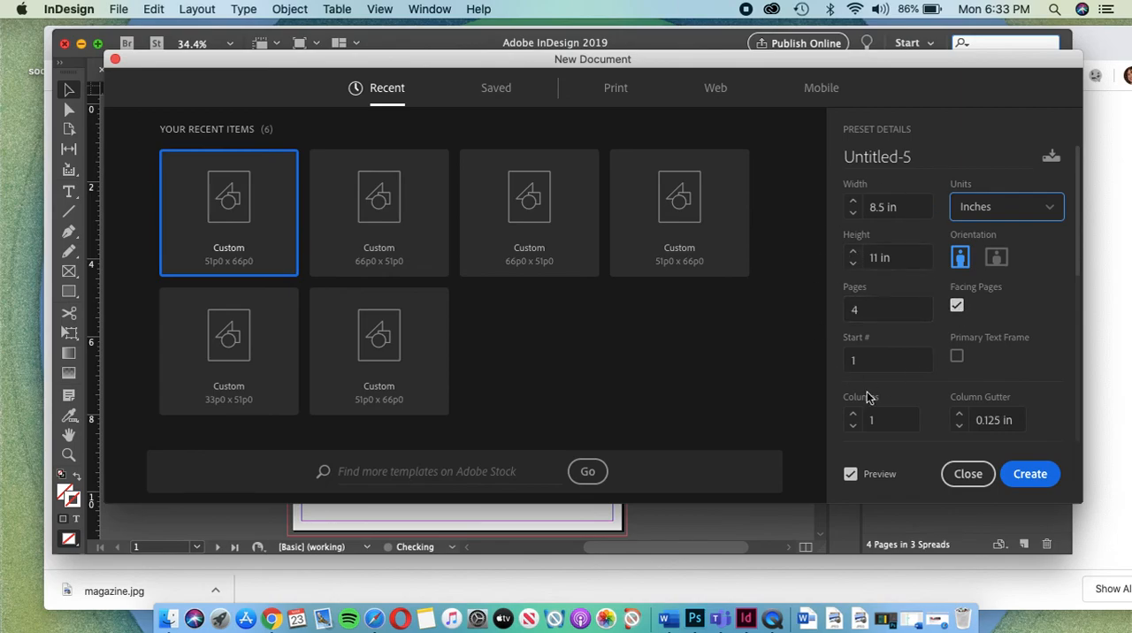
pyautogui.scroll(-5, 962, 386)
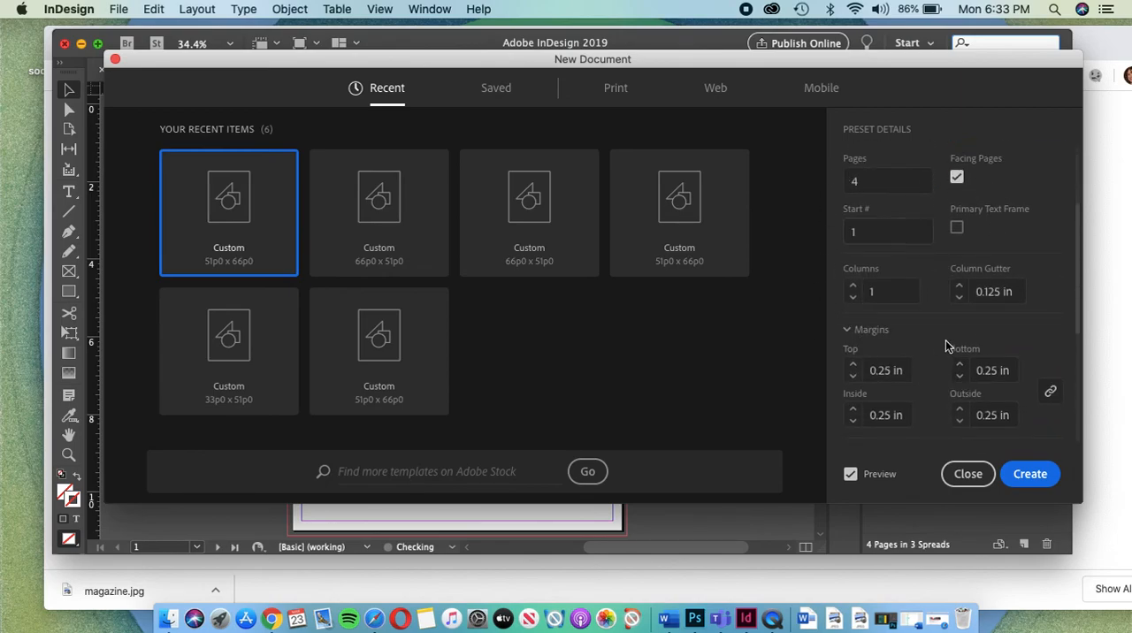
pyautogui.click(854, 286)
# Step: Review the new document's margin, bleed and slug settings and compare them with the page guides diagram in Chrome
pyautogui.scroll(-3, 982, 299)
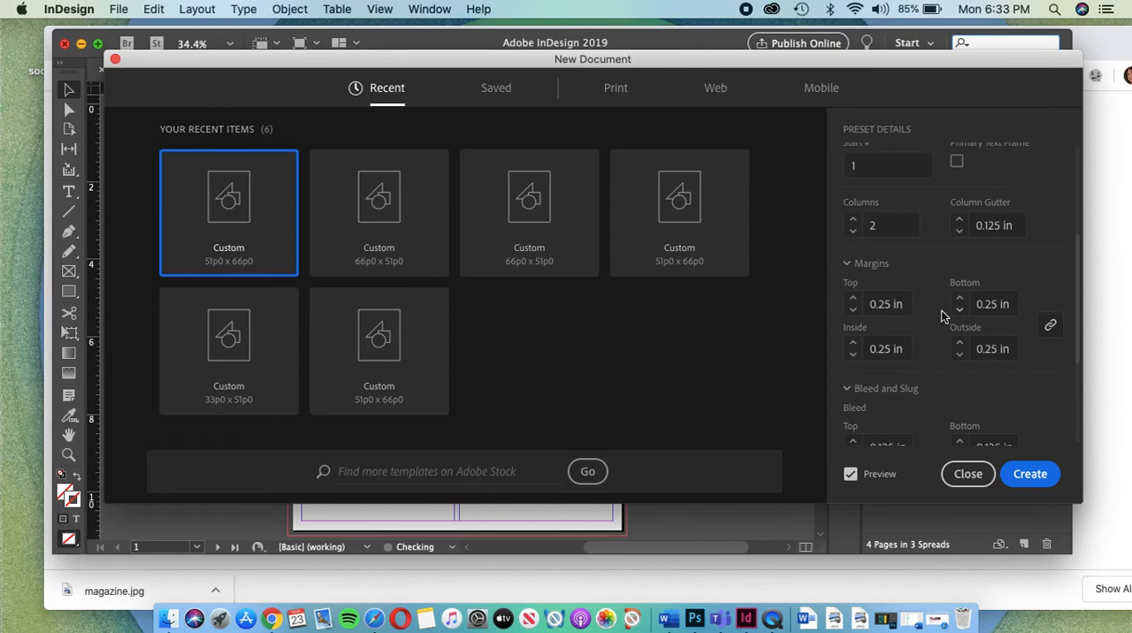
pyautogui.scroll(-3, 940, 314)
pyautogui.scroll(-2, 939, 314)
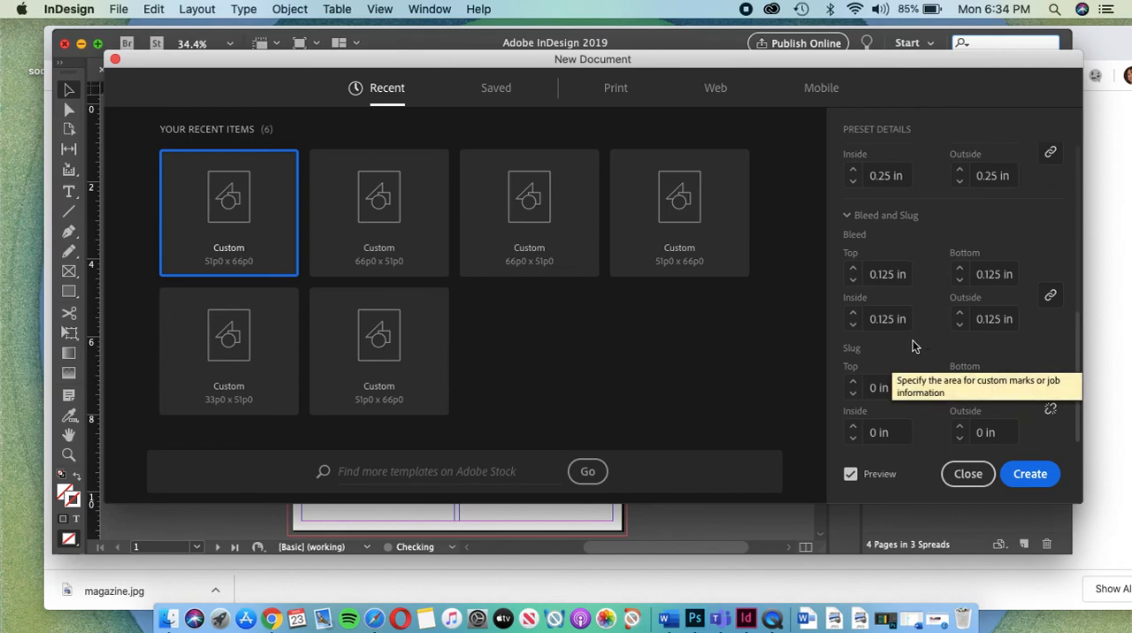
pyautogui.click(1116, 305)
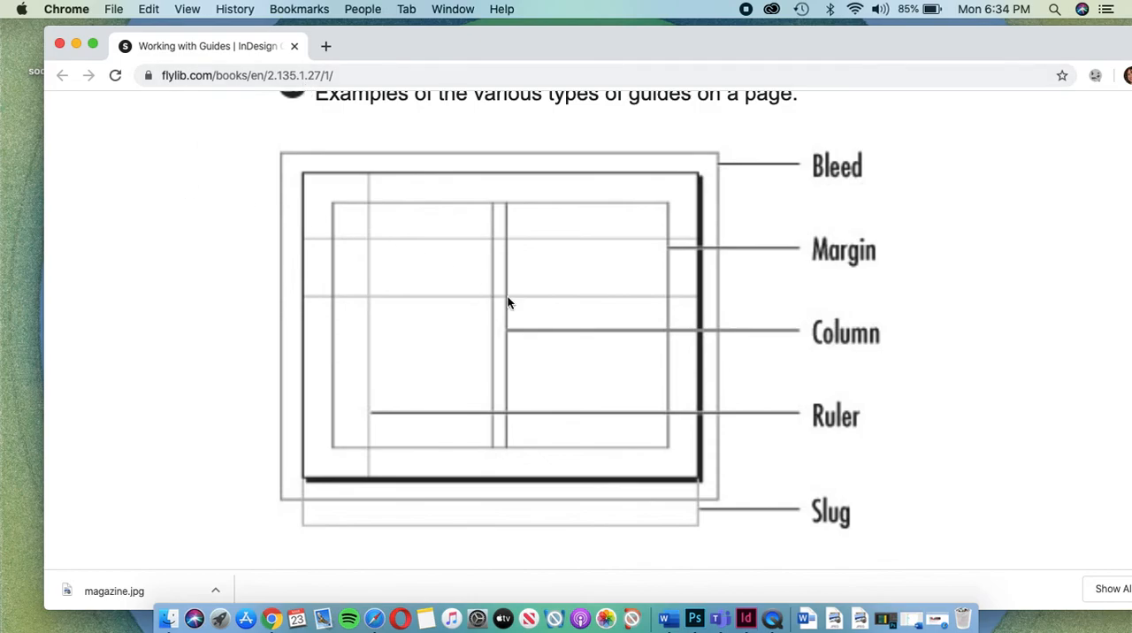
pyautogui.click(752, 609)
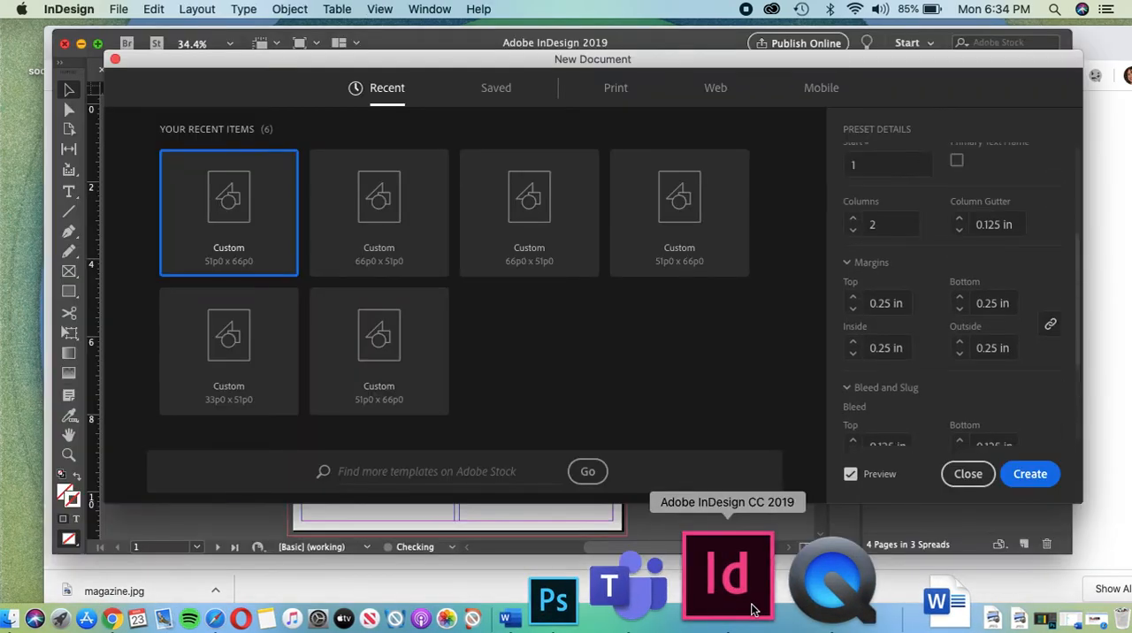
pyautogui.scroll(-5, 911, 386)
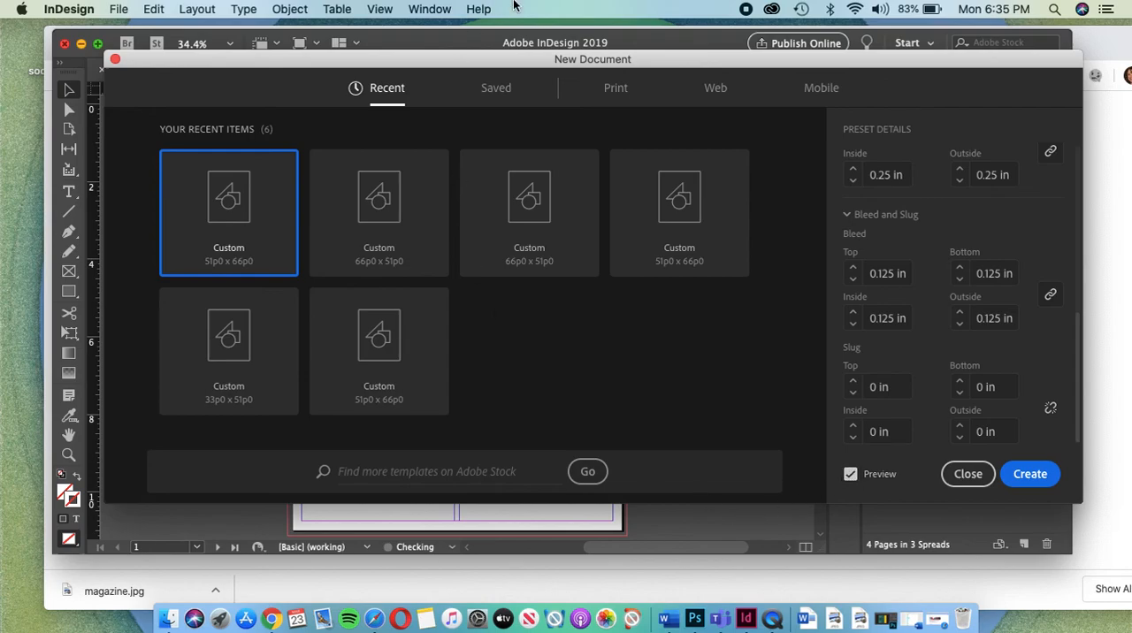
# Step: Move the new-document settings aside to see the page preview, and create the document
pyautogui.moveTo(569, 67); pyautogui.dragTo(769, 179)
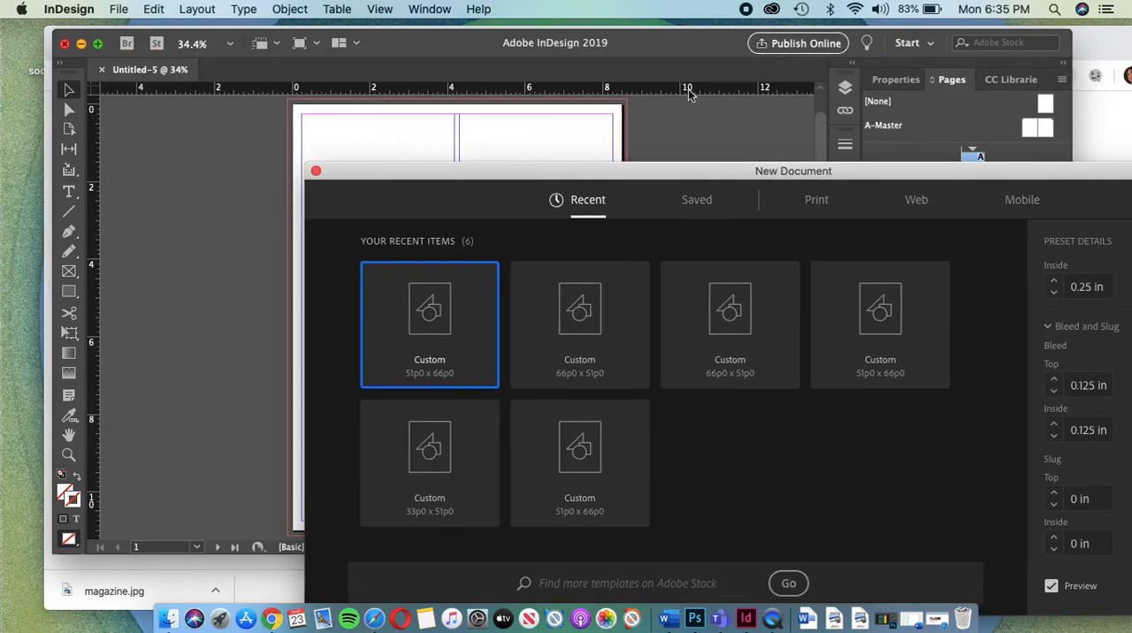
pyautogui.press('Return')
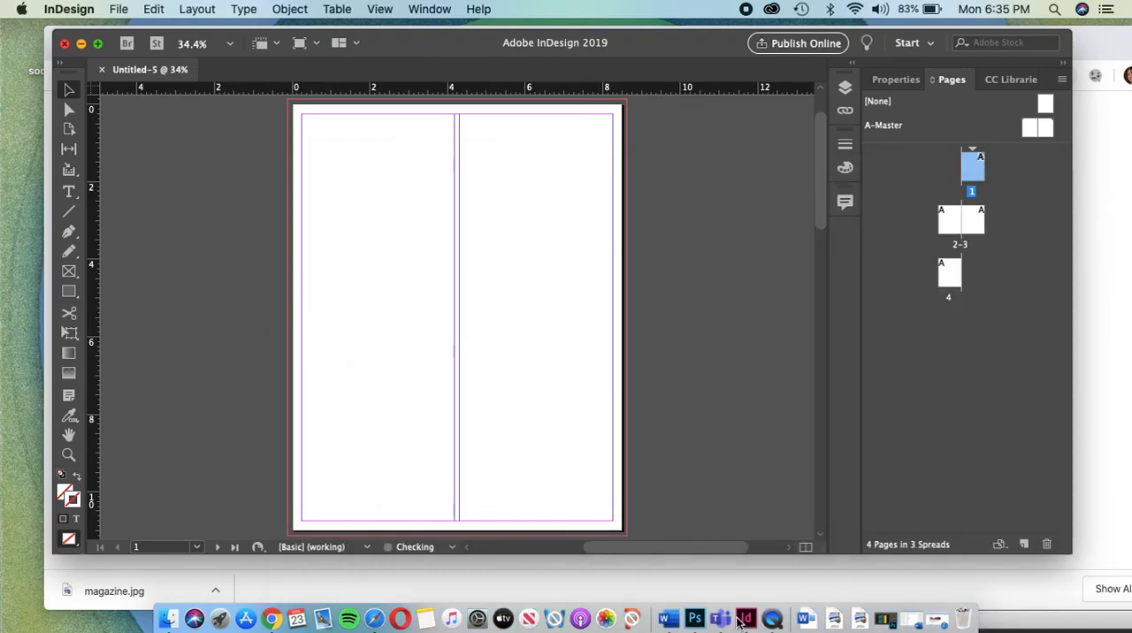
pyautogui.moveTo(734, 619); pyautogui.dragTo(427, 52)
pyautogui.click(1014, 459)
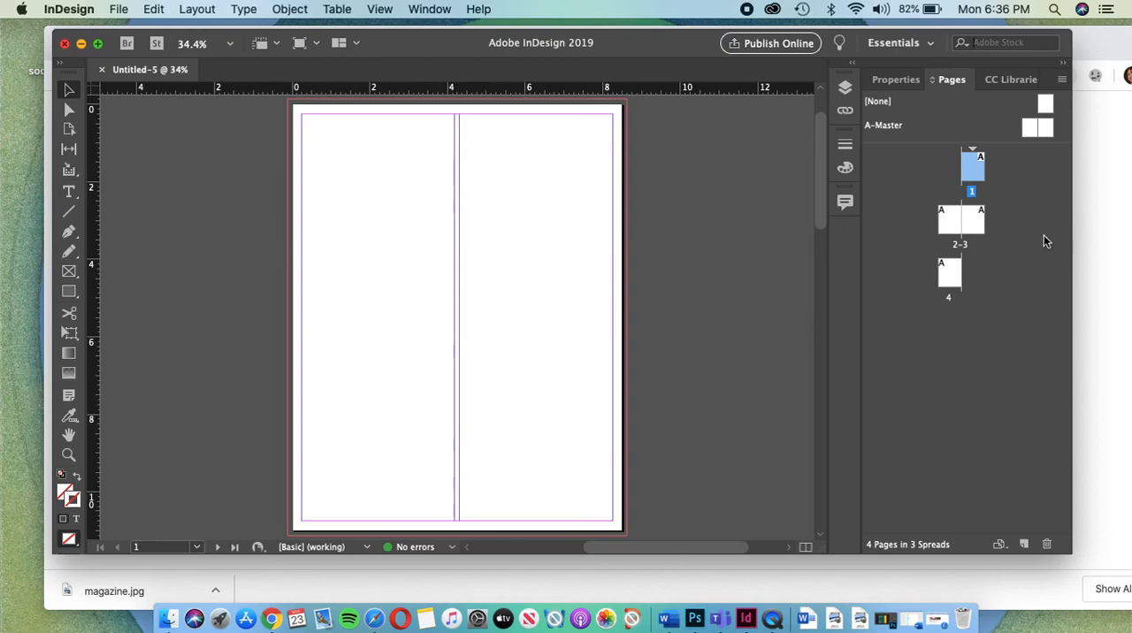
# Step: Go to the spread of pages 2-3 and examine how the facing pages are laid out
pyautogui.doubleClick(957, 226)
pyautogui.hscroll(3, 587, 204)
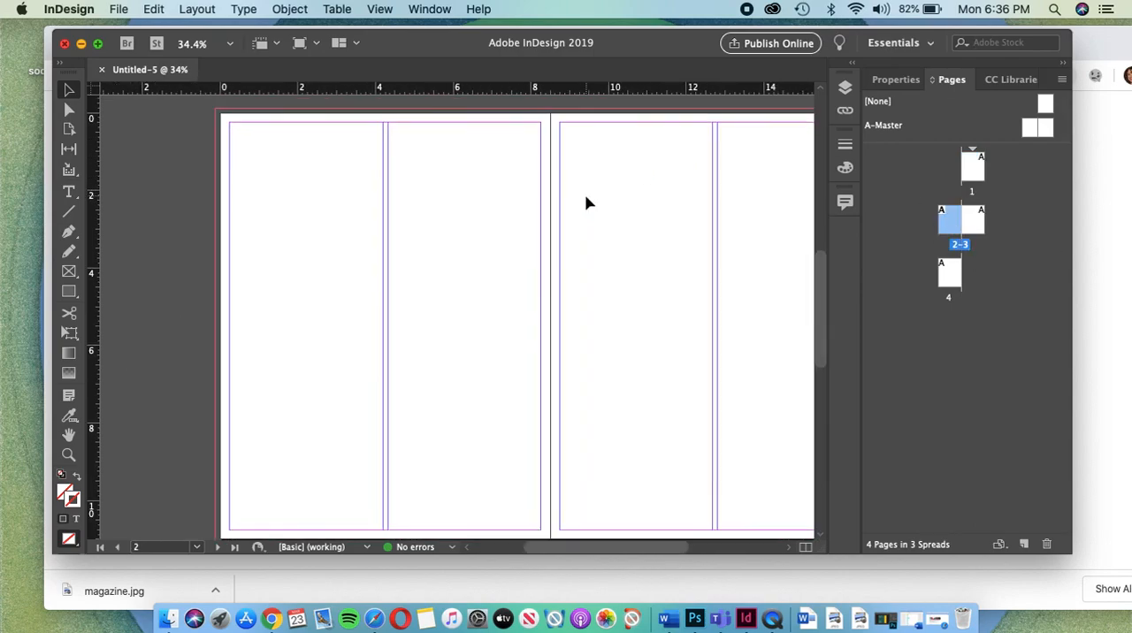
pyautogui.scroll(-2, 586, 203)
pyautogui.scroll(-5, 587, 203)
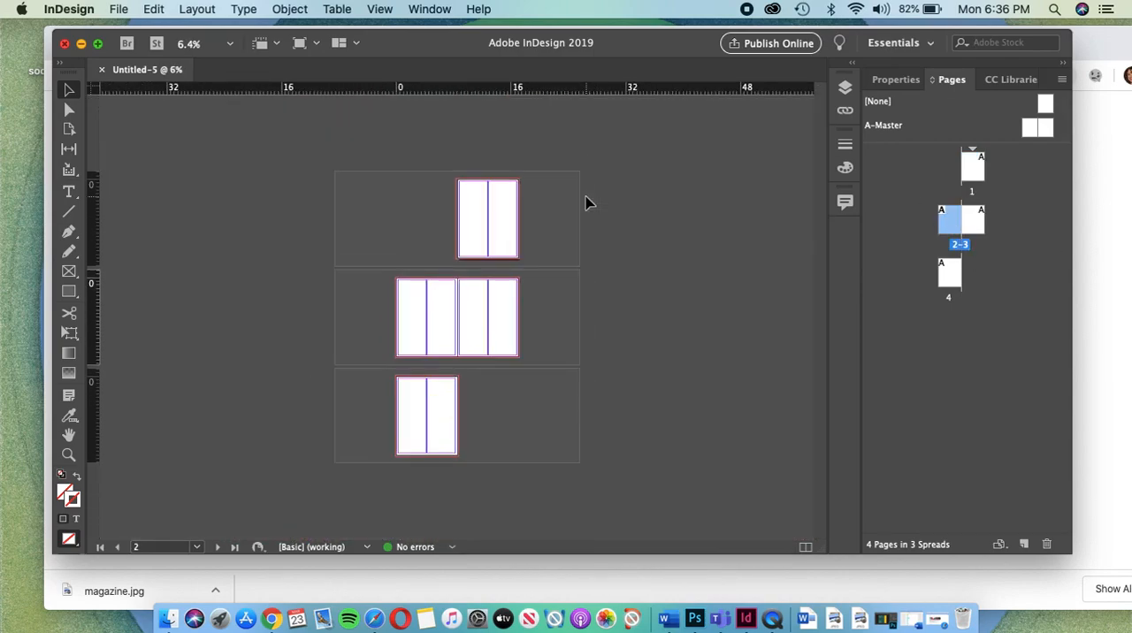
pyautogui.scroll(5, 459, 311)
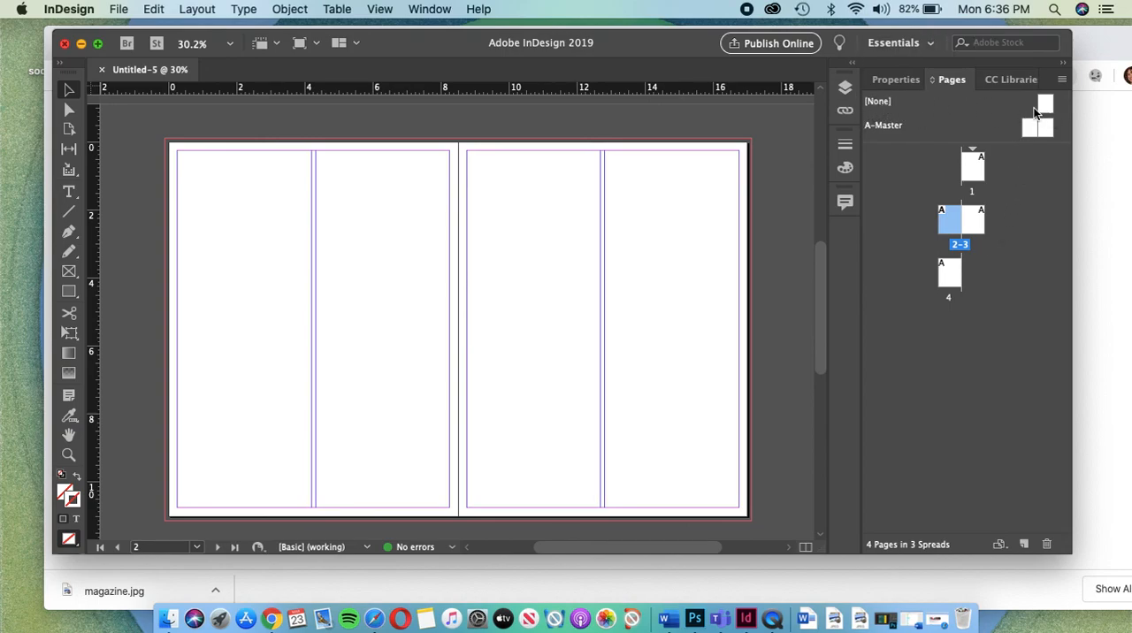
# Step: On the A-Master spread, draw a rectangle about 16.875 by 10.675 in across both pages and show its properties
pyautogui.doubleClick(876, 125)
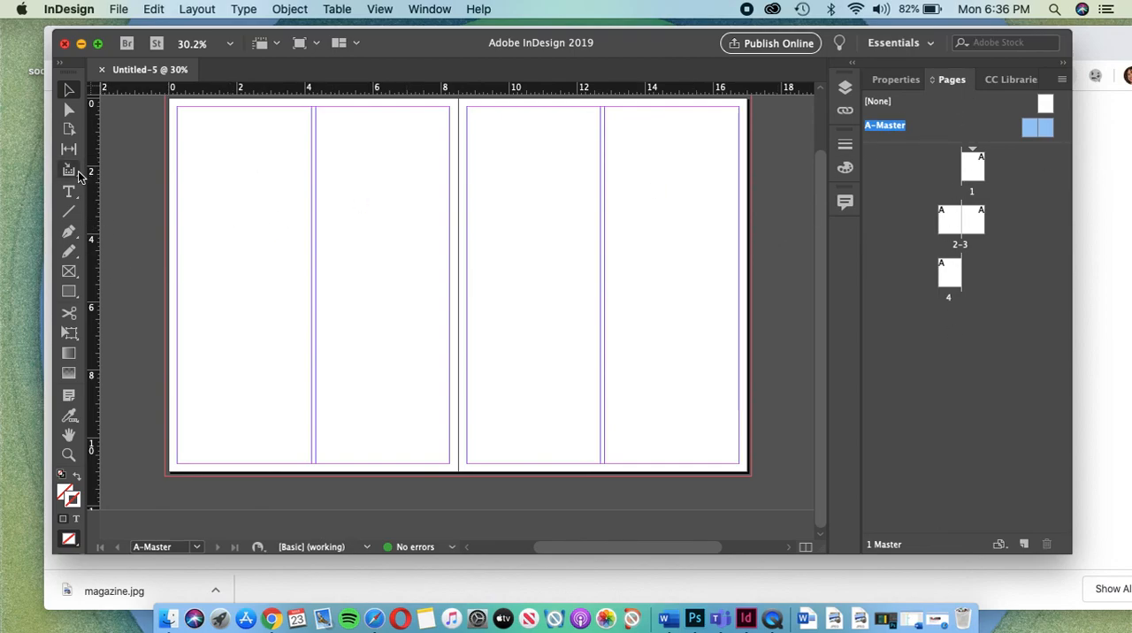
pyautogui.click(70, 292)
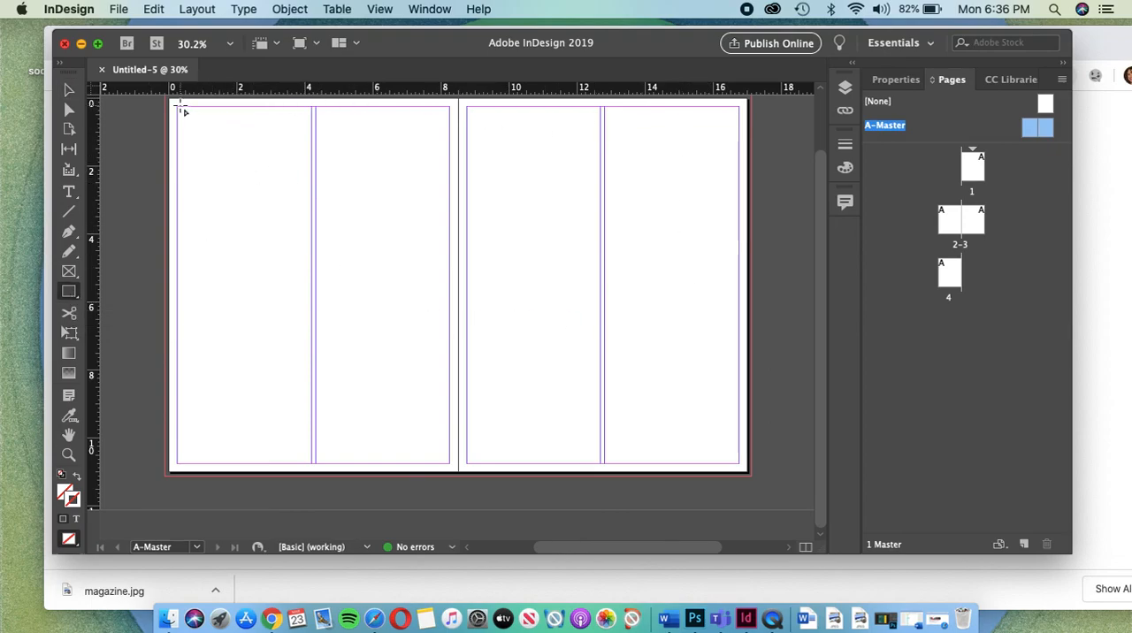
pyautogui.moveTo(174, 105); pyautogui.dragTo(749, 468)
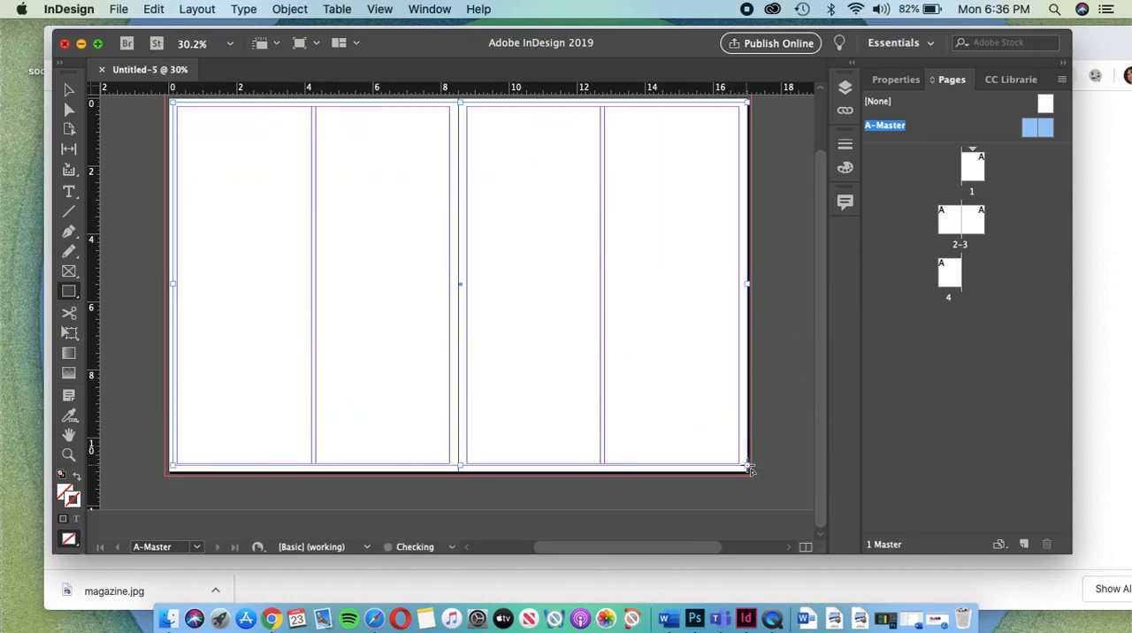
pyautogui.click(896, 80)
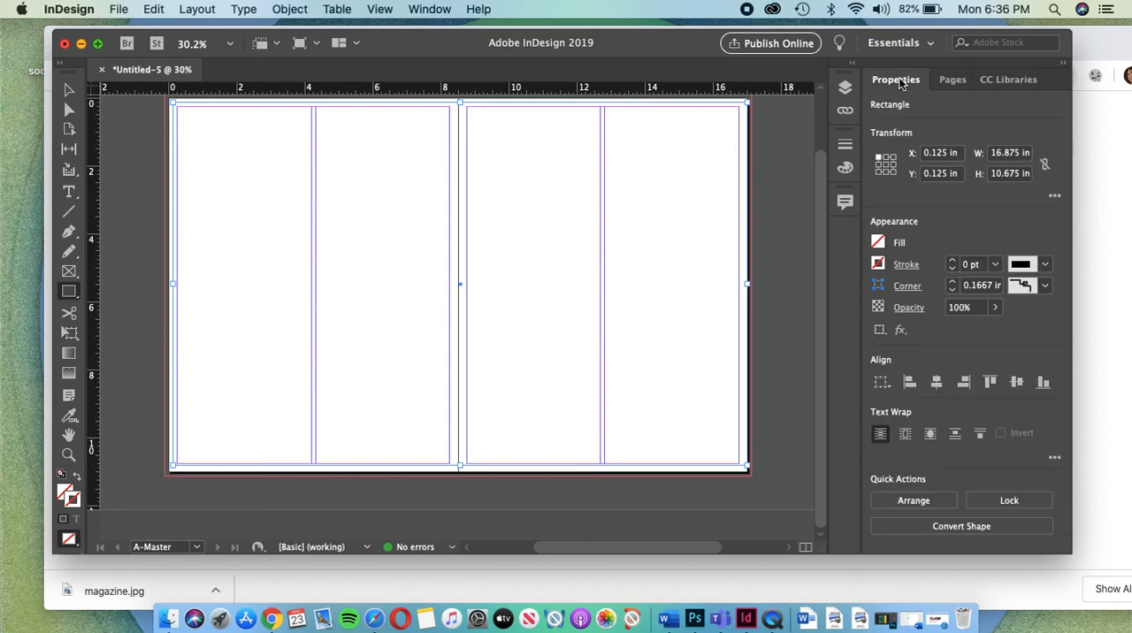
# Step: Try a black fill on the rectangle and reset its fill to None
pyautogui.click(878, 244)
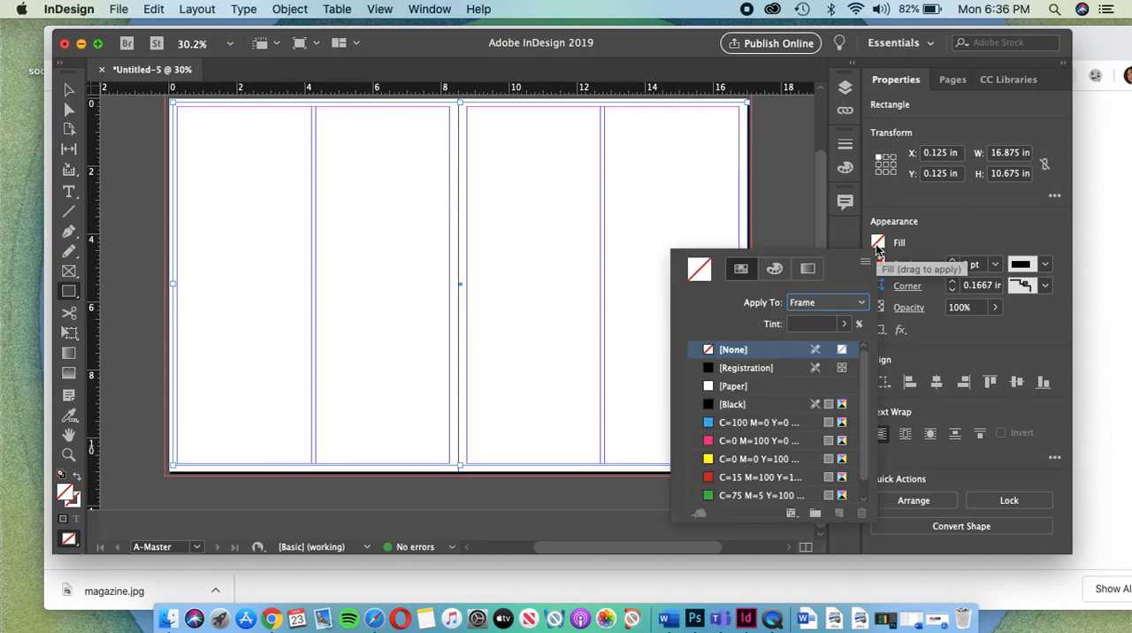
pyautogui.click(726, 404)
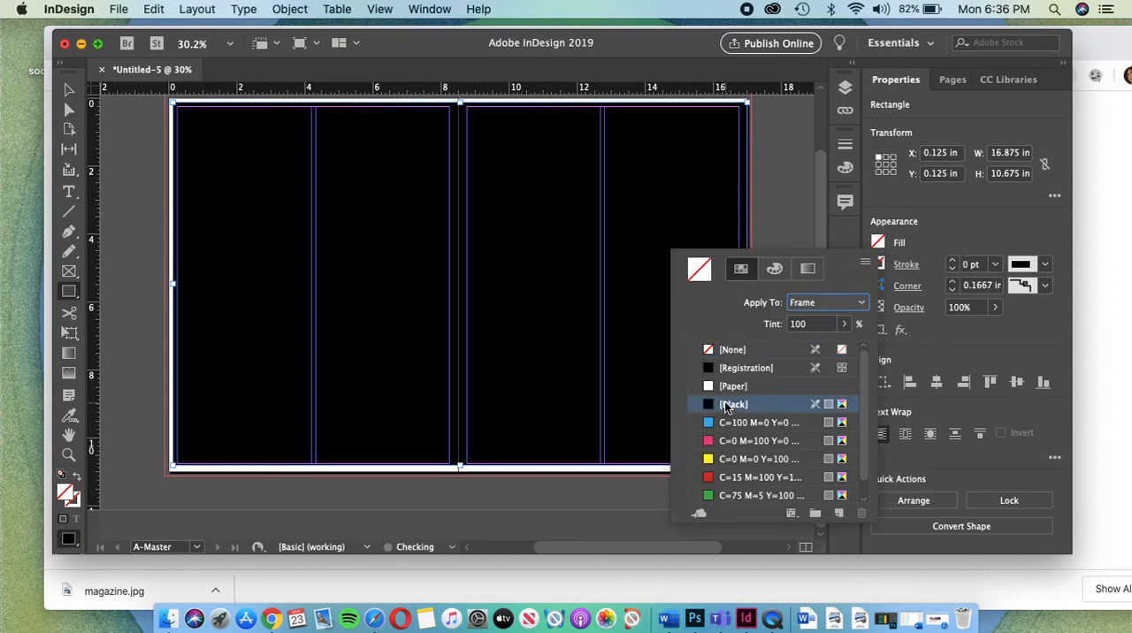
pyautogui.click(728, 354)
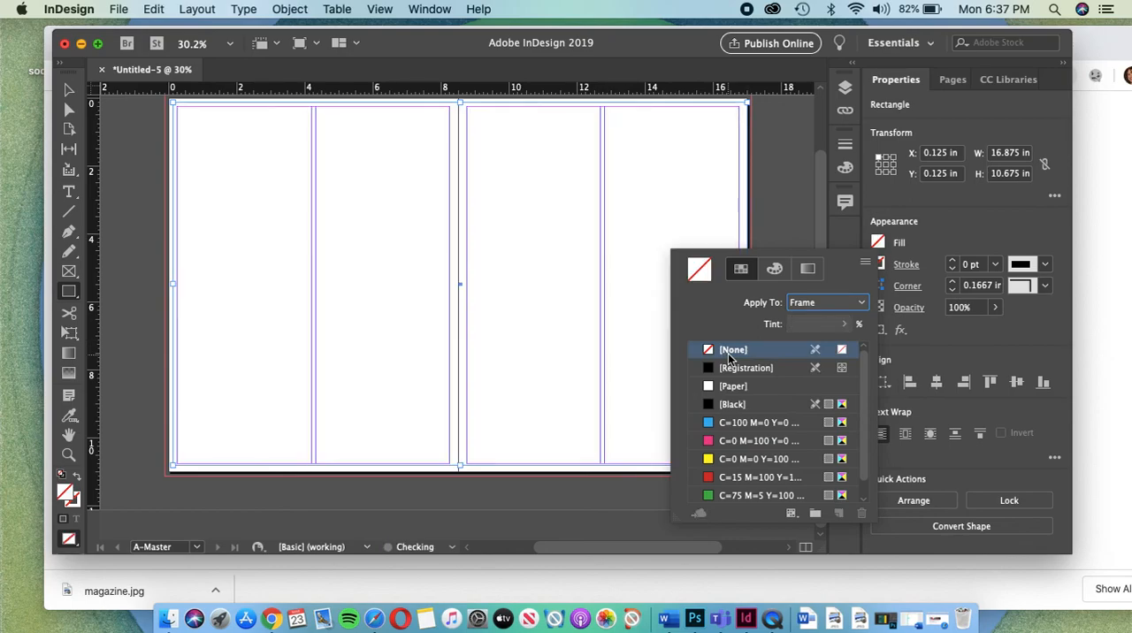
pyautogui.click(914, 249)
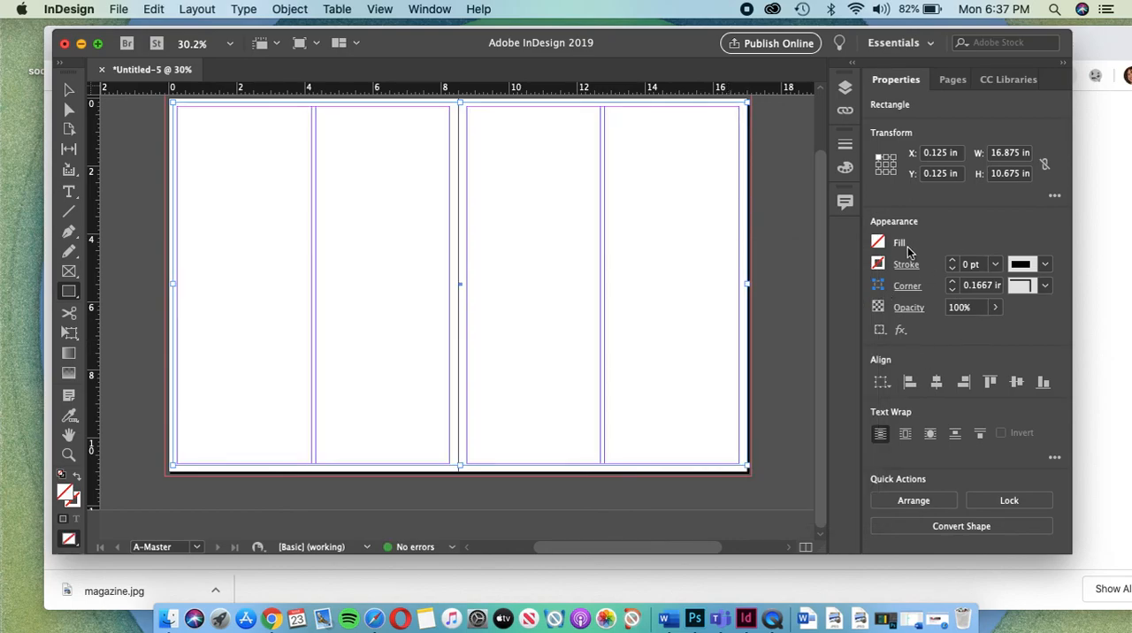
# Step: Give the rectangle an 8 pt stroke
pyautogui.click(953, 265)
pyautogui.click(953, 264)
pyautogui.click(954, 265)
pyautogui.click(954, 264)
pyautogui.click(954, 265)
pyautogui.click(953, 265)
pyautogui.click(953, 264)
pyautogui.click(954, 265)
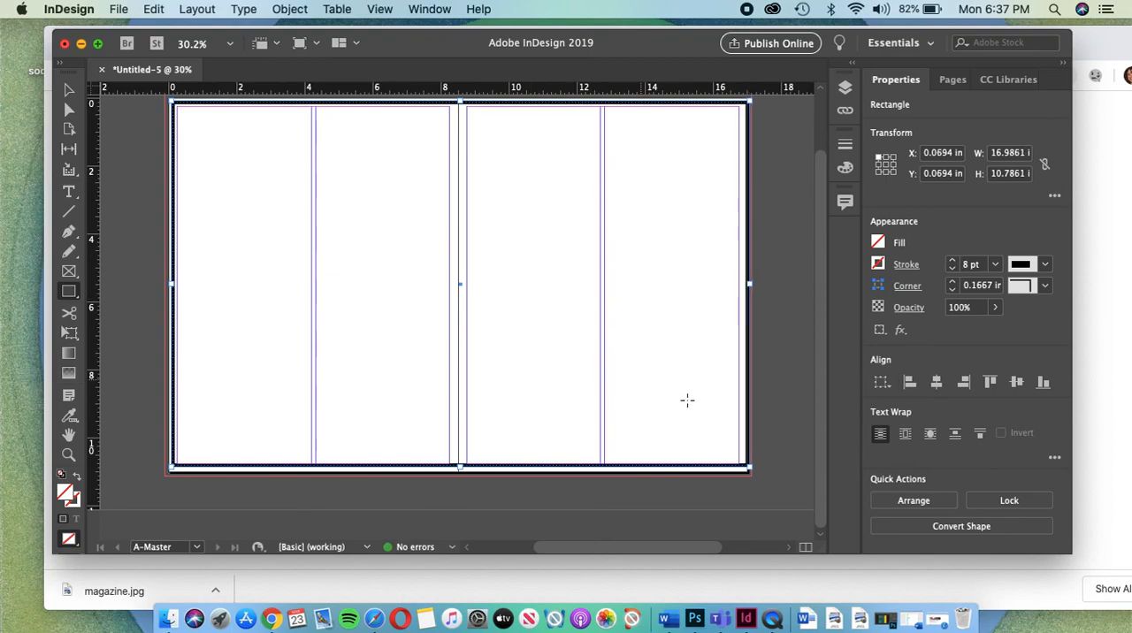
# Step: Pull both vertical sides of the rectangle inward until it is about 16.375 in wide, starting at about X 0.375 in
pyautogui.click(69, 90)
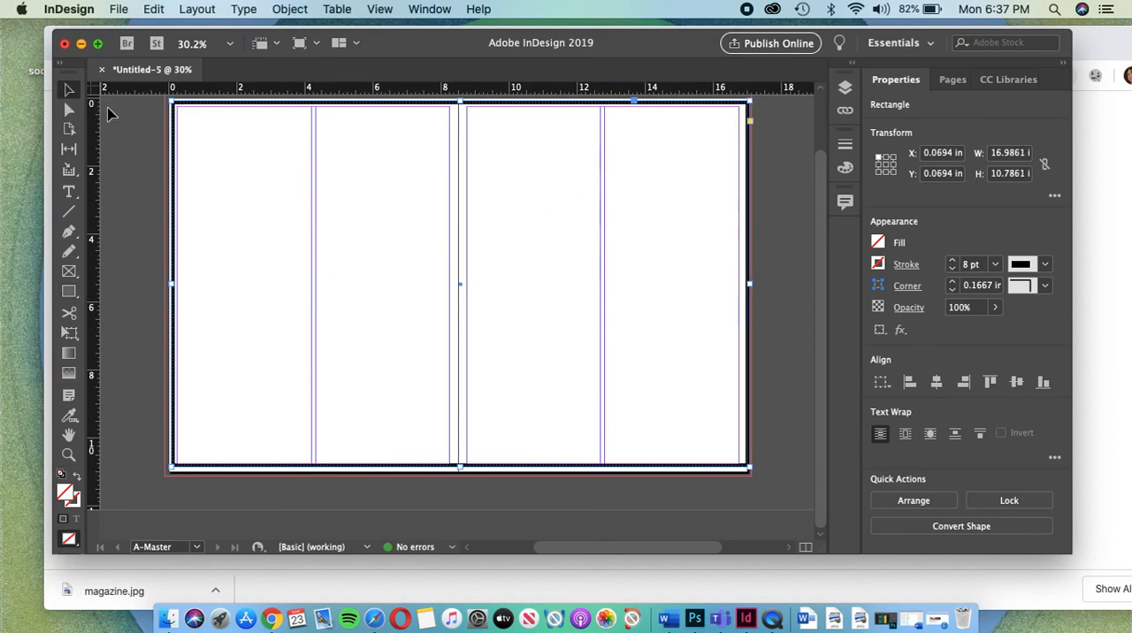
pyautogui.moveTo(750, 284); pyautogui.dragTo(743, 284)
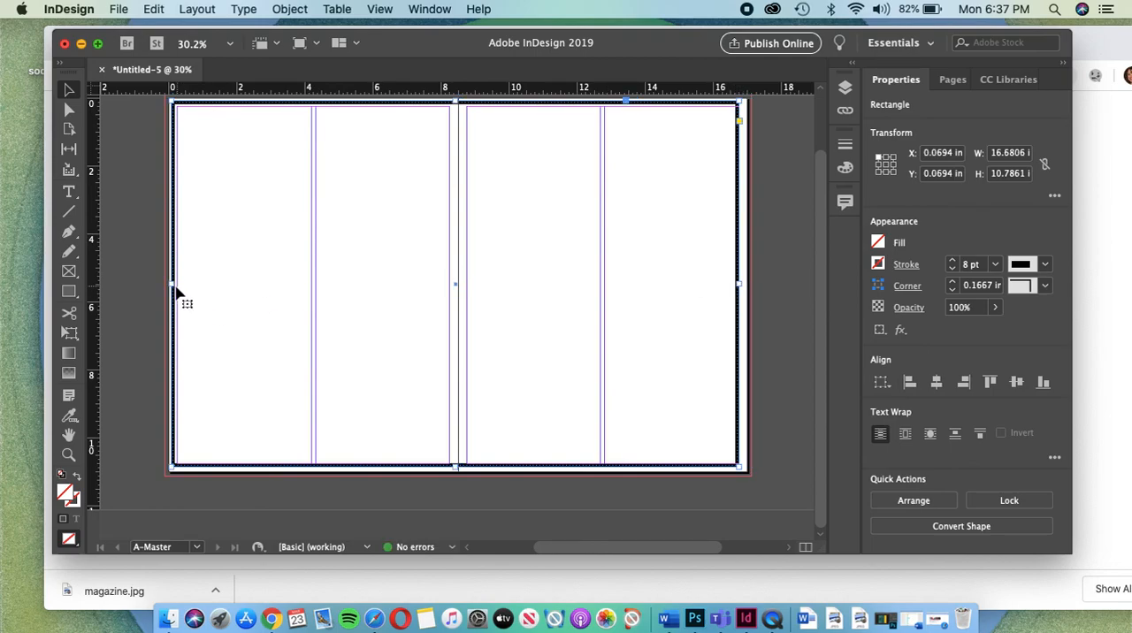
pyautogui.moveTo(176, 284); pyautogui.dragTo(183, 285)
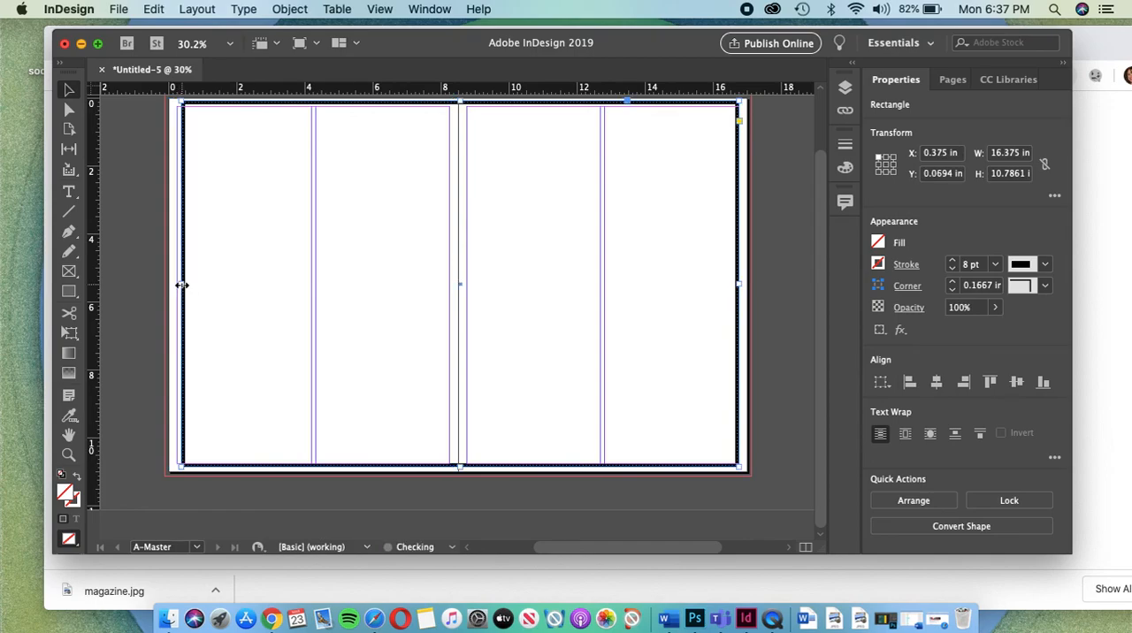
# Step: Change the rectangle's stroke type to Thin - Thin
pyautogui.click(1044, 265)
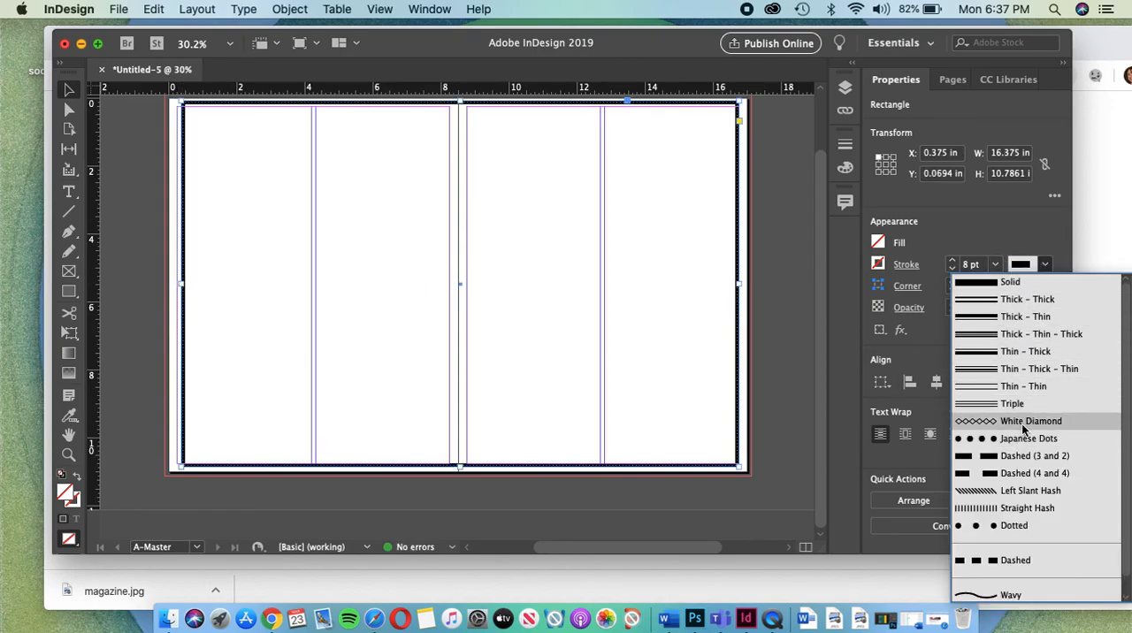
pyautogui.click(1008, 387)
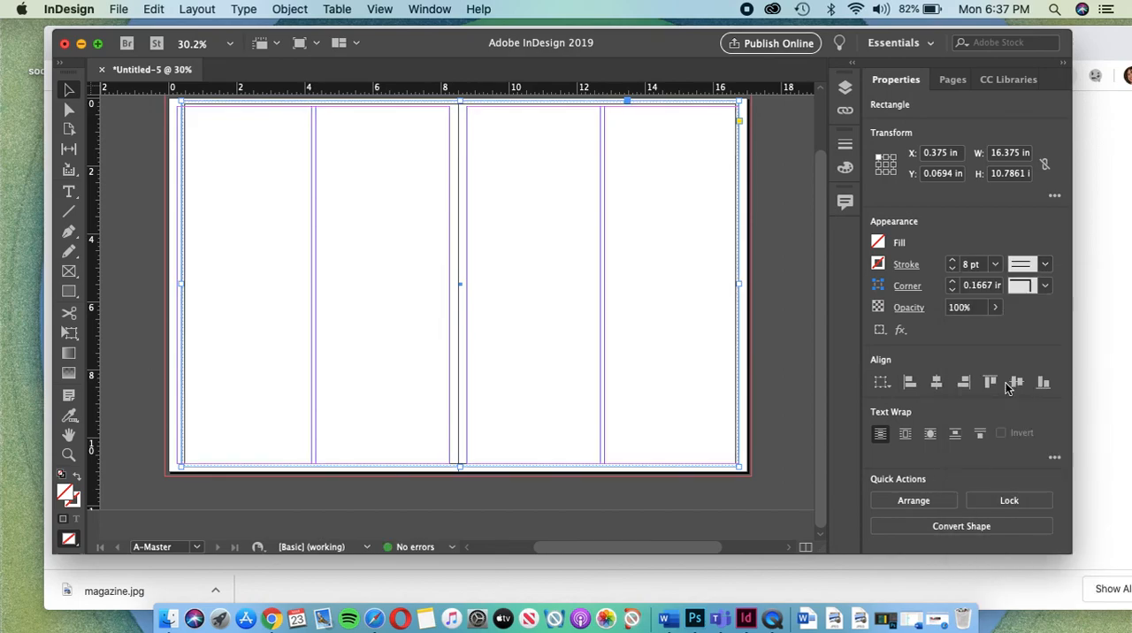
pyautogui.click(1045, 265)
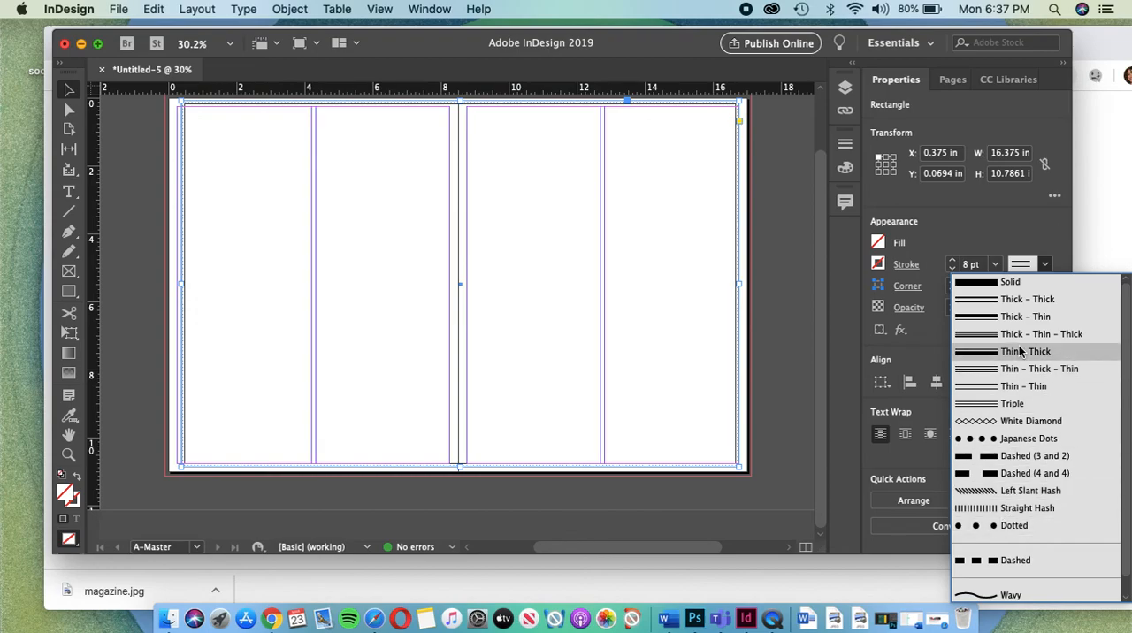
pyautogui.click(1021, 234)
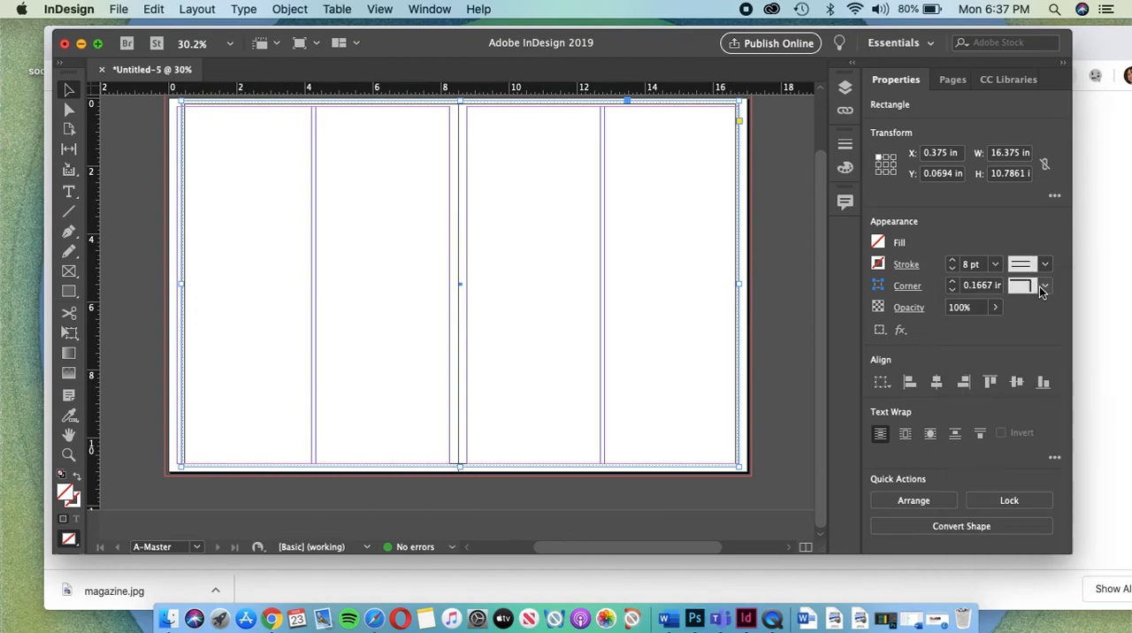
# Step: Apply the Fancy corner shape to the rectangle and check its detail at the upper outer page corner
pyautogui.click(1048, 286)
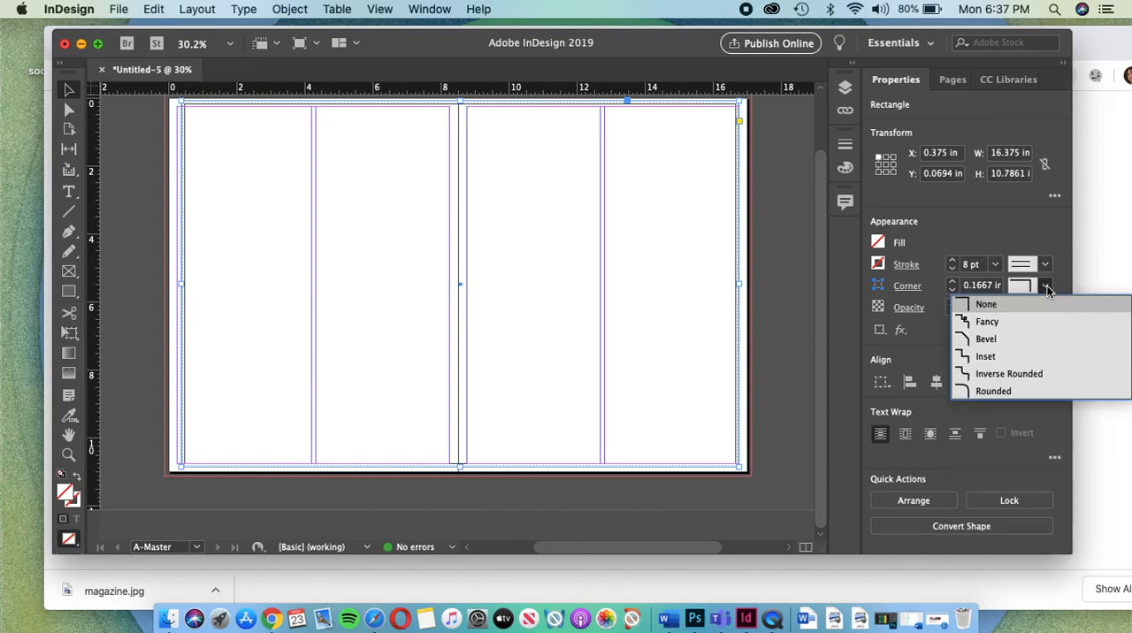
pyautogui.click(987, 322)
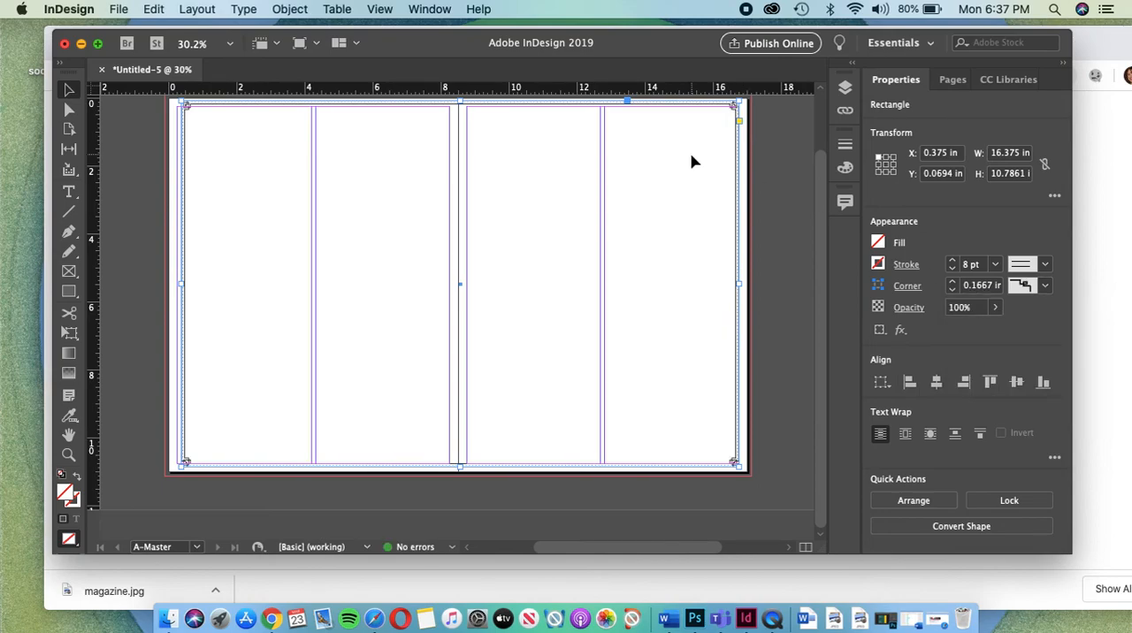
pyautogui.scroll(5, 691, 154)
pyautogui.scroll(4, 690, 154)
pyautogui.hscroll(2, 691, 154)
pyautogui.scroll(5, 691, 154)
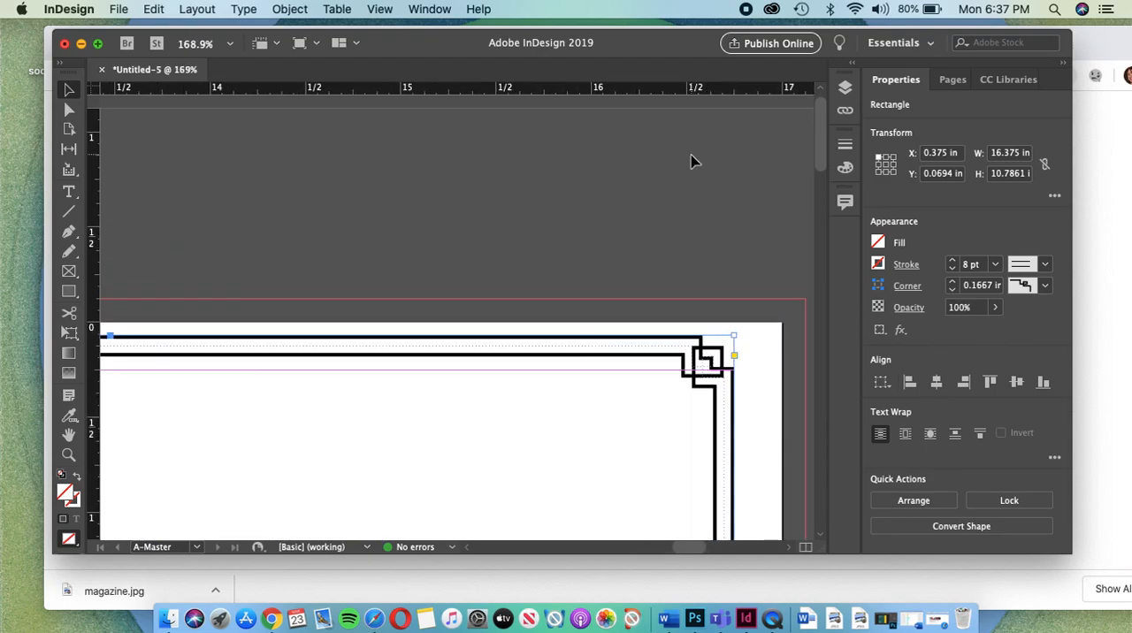
# Step: Deselect the border on A-Master and examine how it appears on pages 1 through 4
pyautogui.scroll(-5, 647, 422)
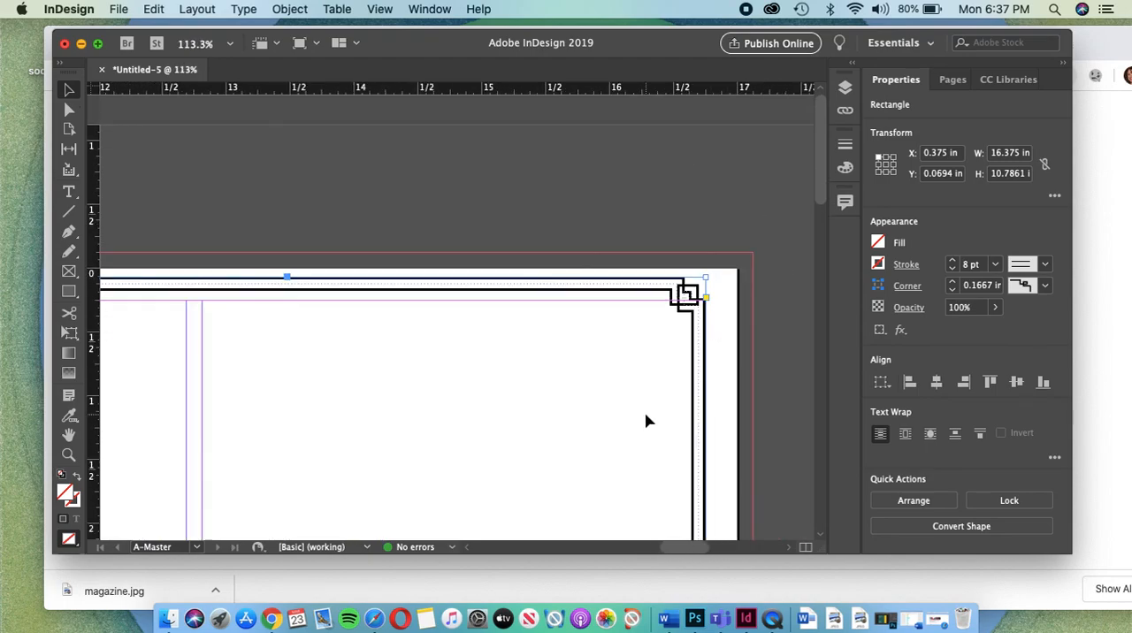
pyautogui.scroll(-3, 647, 422)
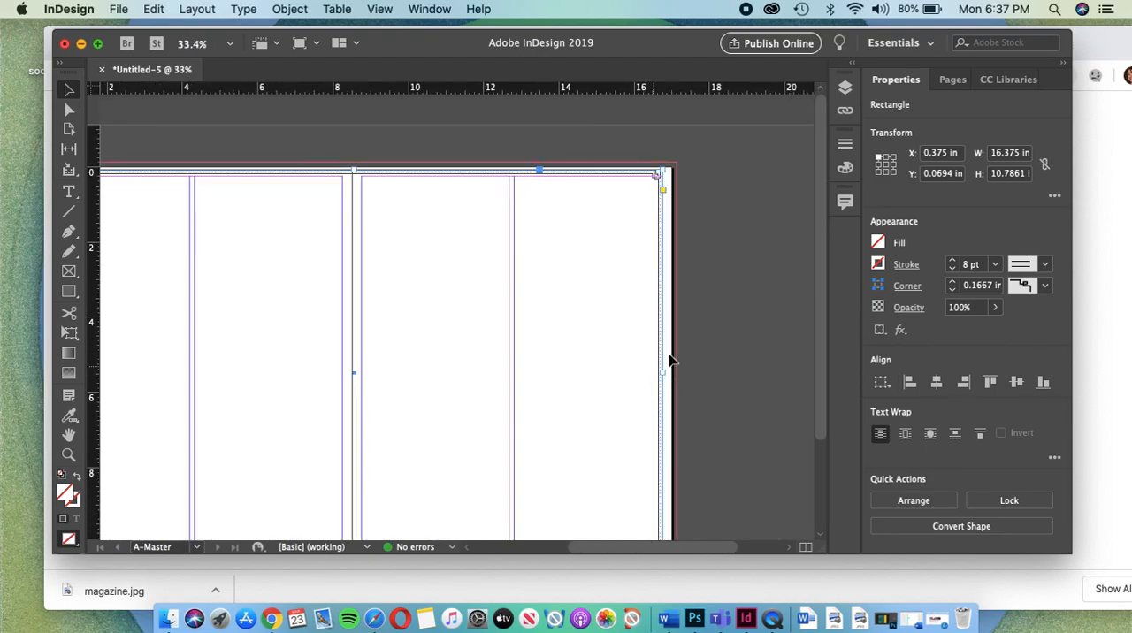
pyautogui.click(963, 80)
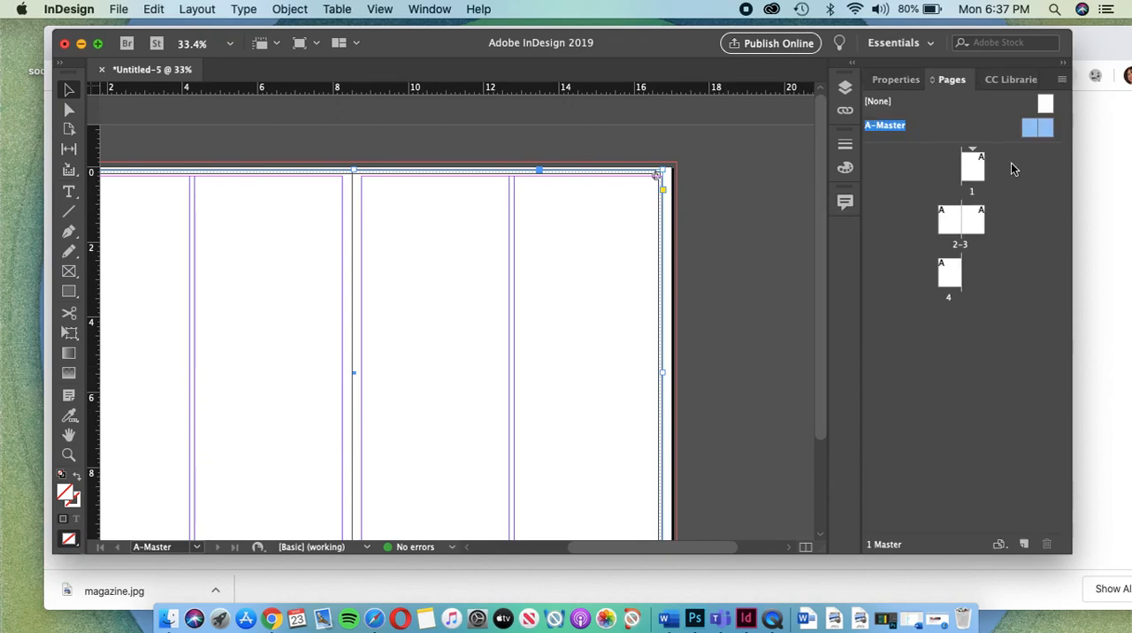
pyautogui.click(755, 276)
pyautogui.hscroll(-2, 756, 276)
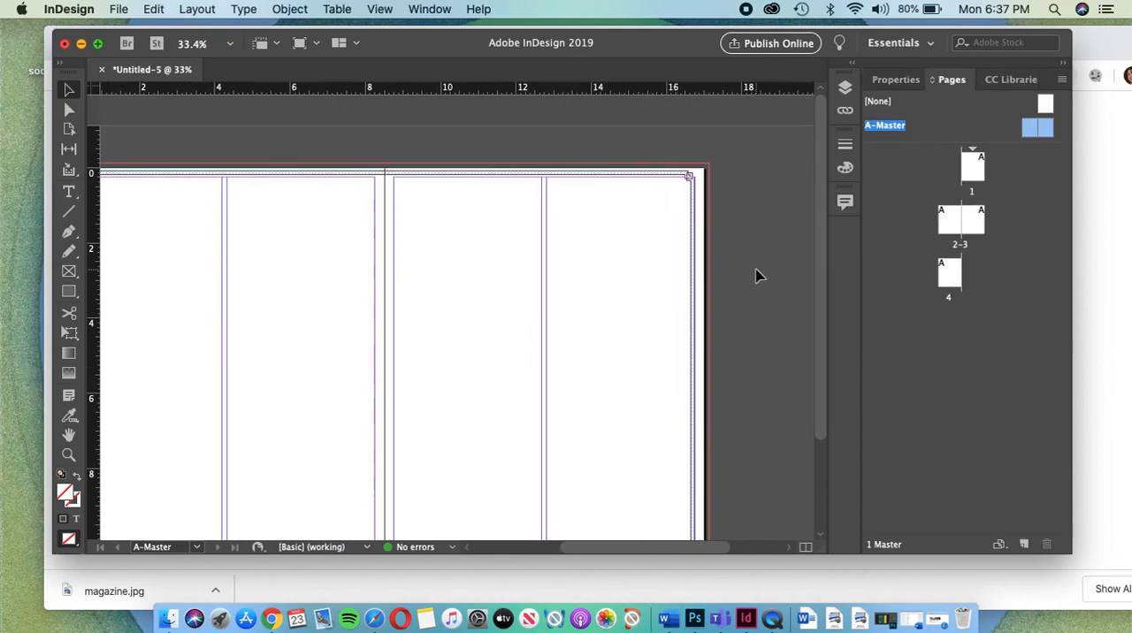
pyautogui.scroll(-4, 756, 276)
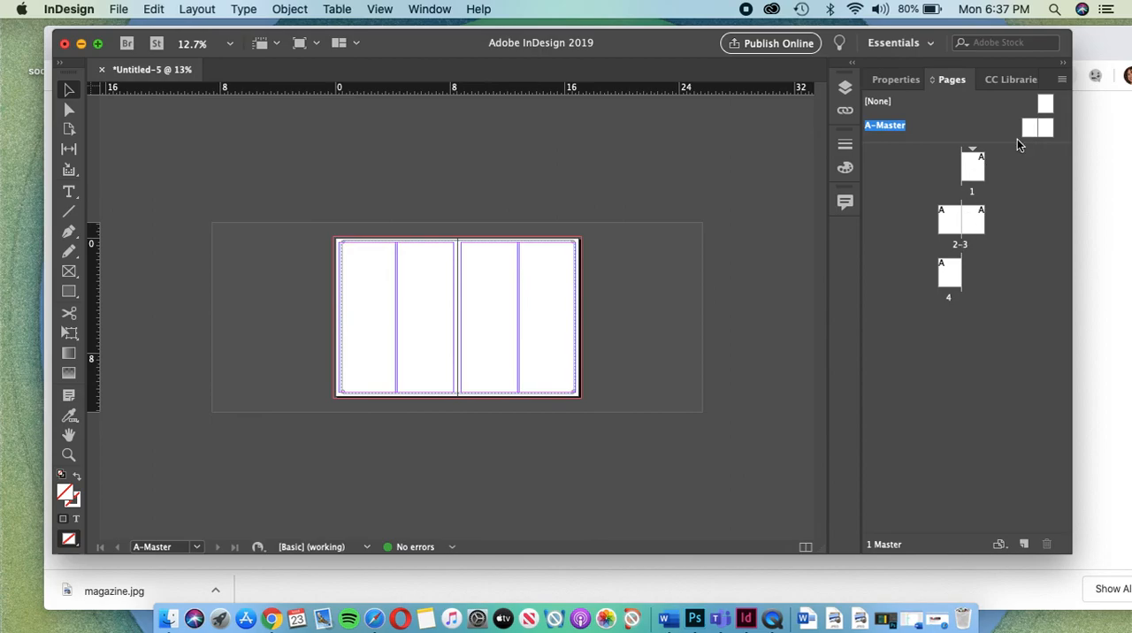
pyautogui.doubleClick(972, 166)
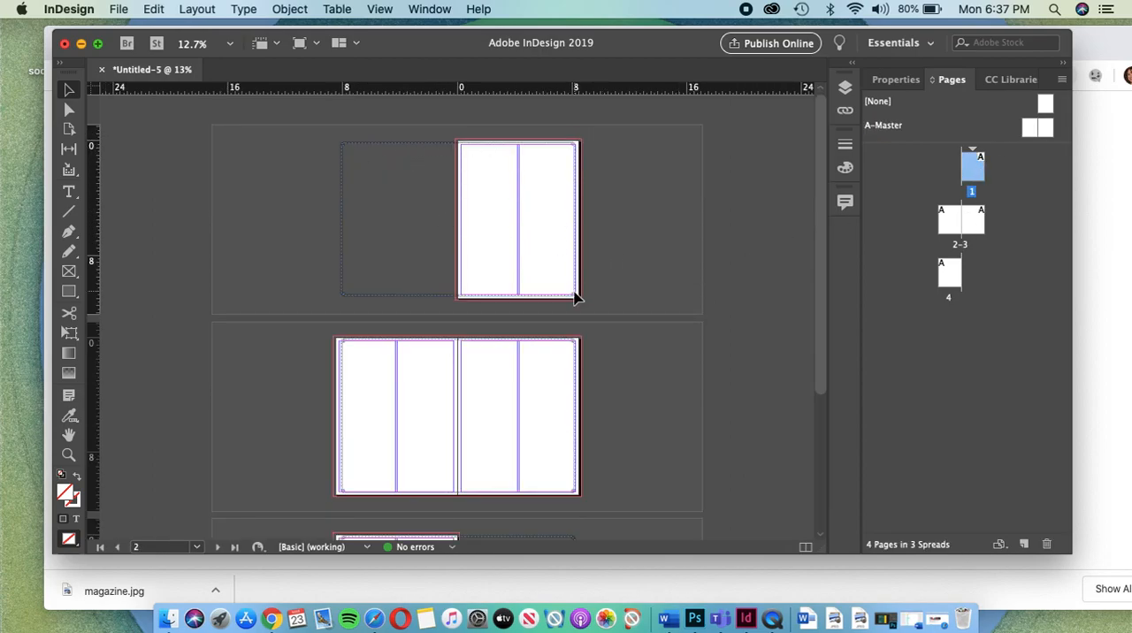
pyautogui.scroll(3, 551, 281)
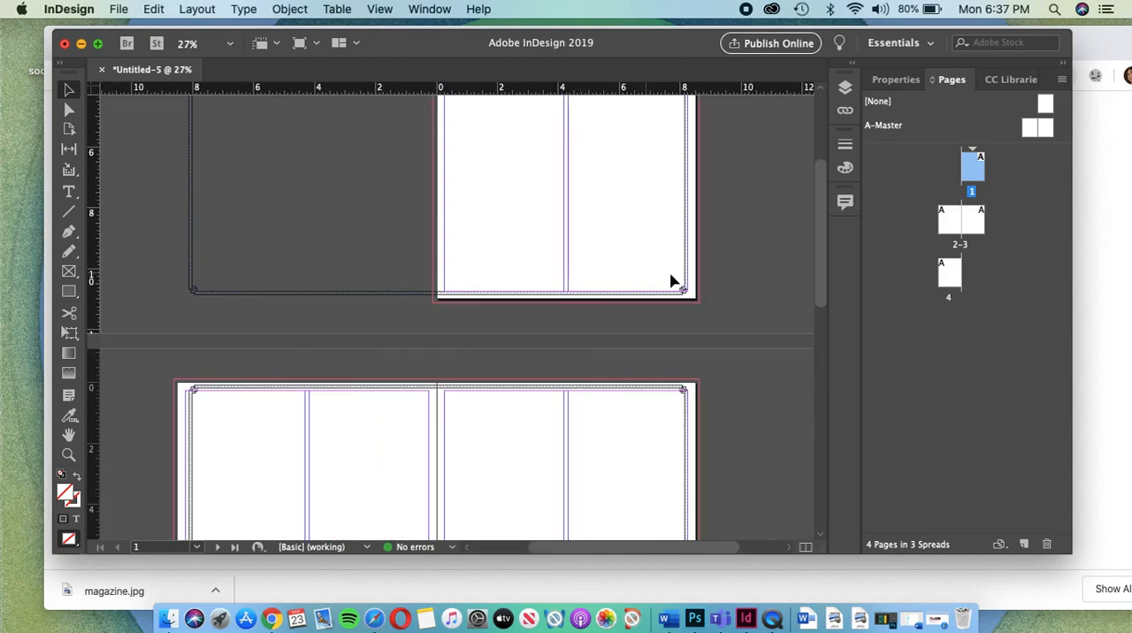
pyautogui.scroll(-5, 657, 294)
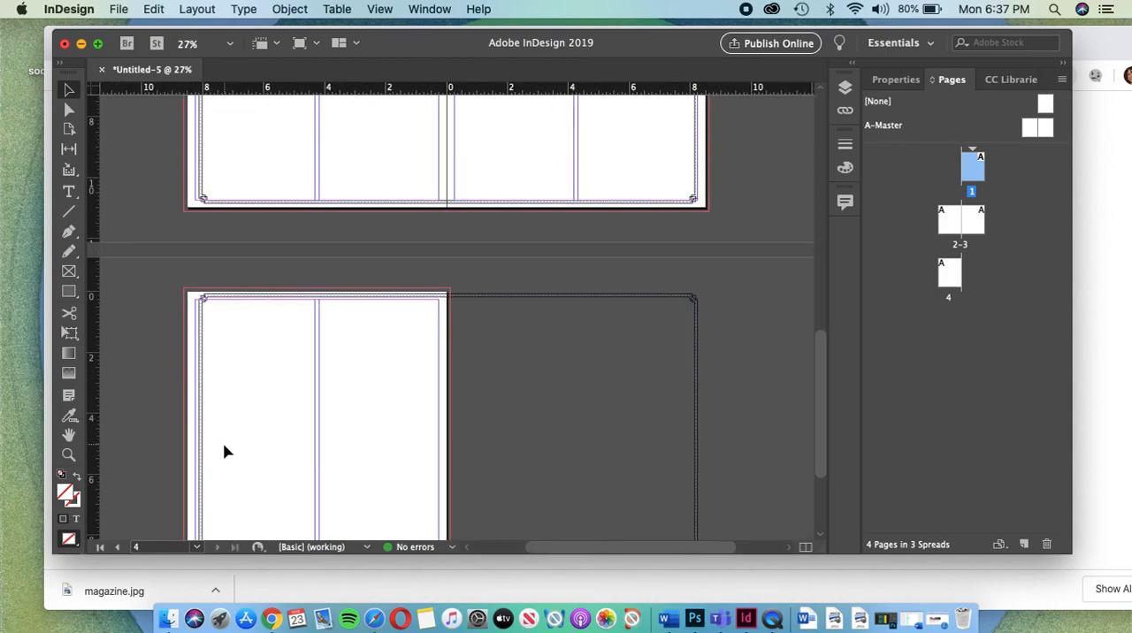
pyautogui.scroll(-3, 228, 452)
pyautogui.scroll(3, 227, 452)
pyautogui.scroll(-3, 225, 452)
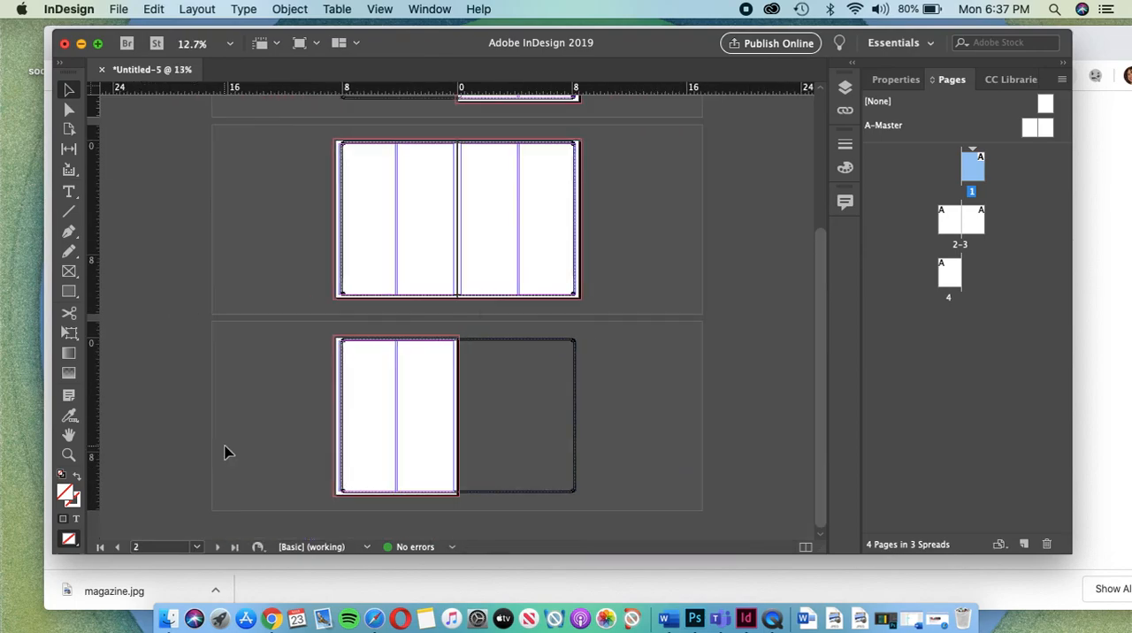
pyautogui.scroll(2, 667, 246)
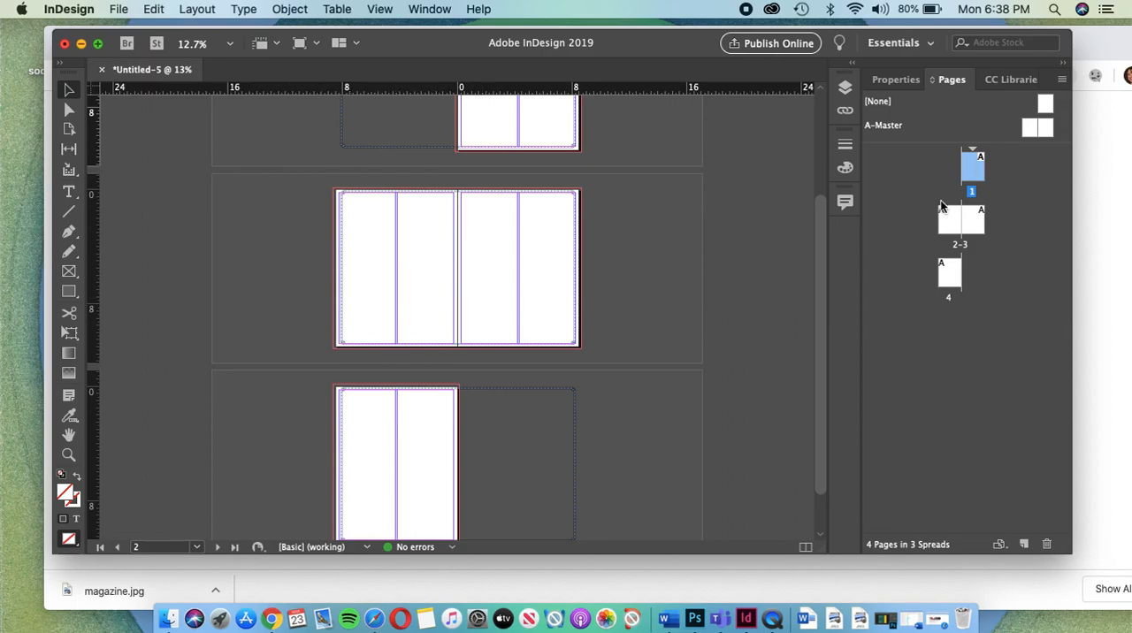
# Step: Draw three stacked rectangles in the outer column of page 2, about 3.4 in wide and 4, 2 and 3.3 in tall
pyautogui.click(899, 101)
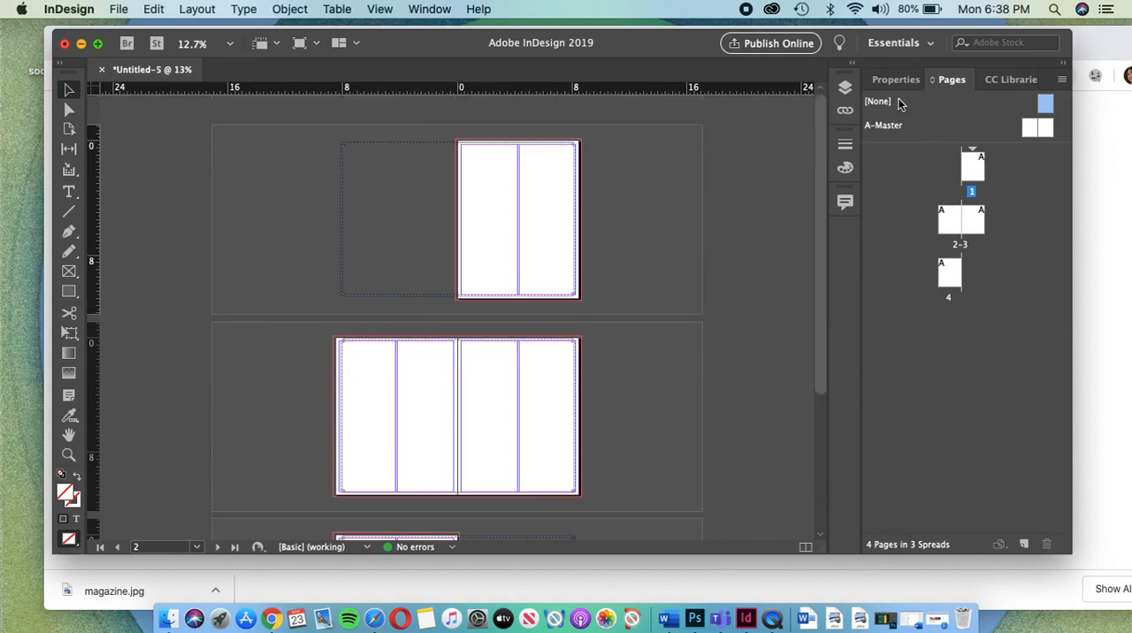
pyautogui.click(950, 219)
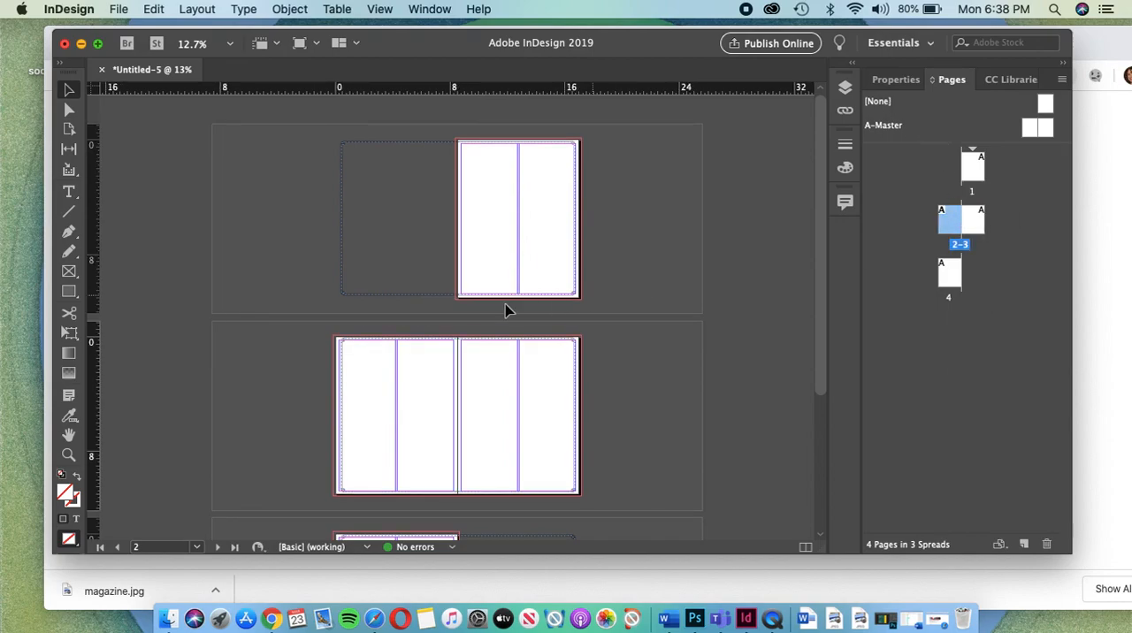
pyautogui.scroll(3, 407, 316)
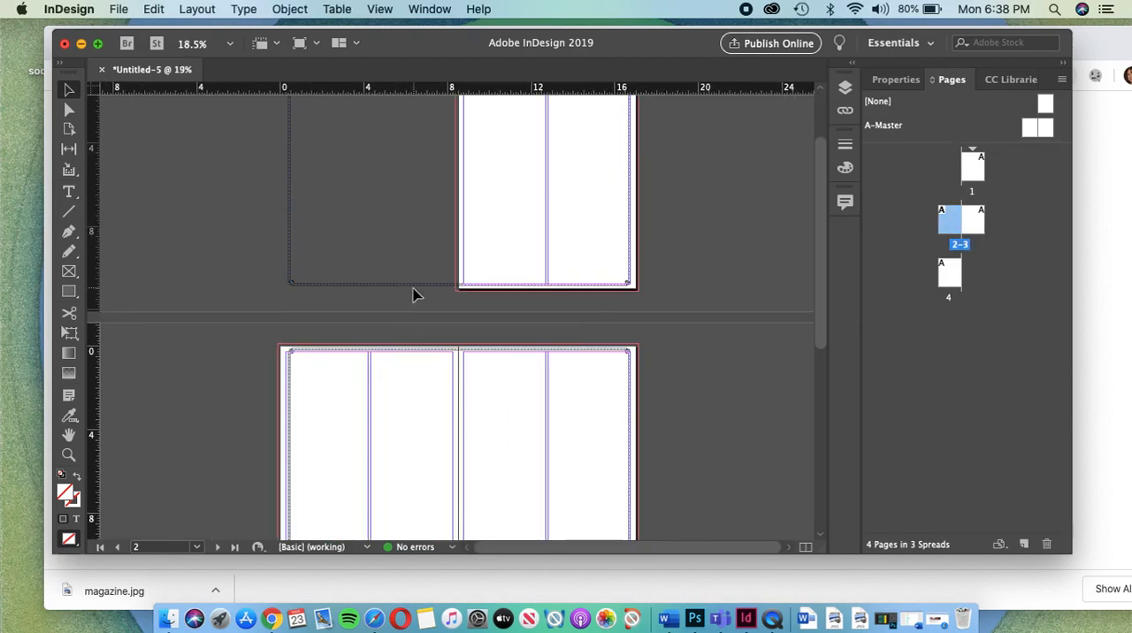
pyautogui.scroll(-3, 412, 295)
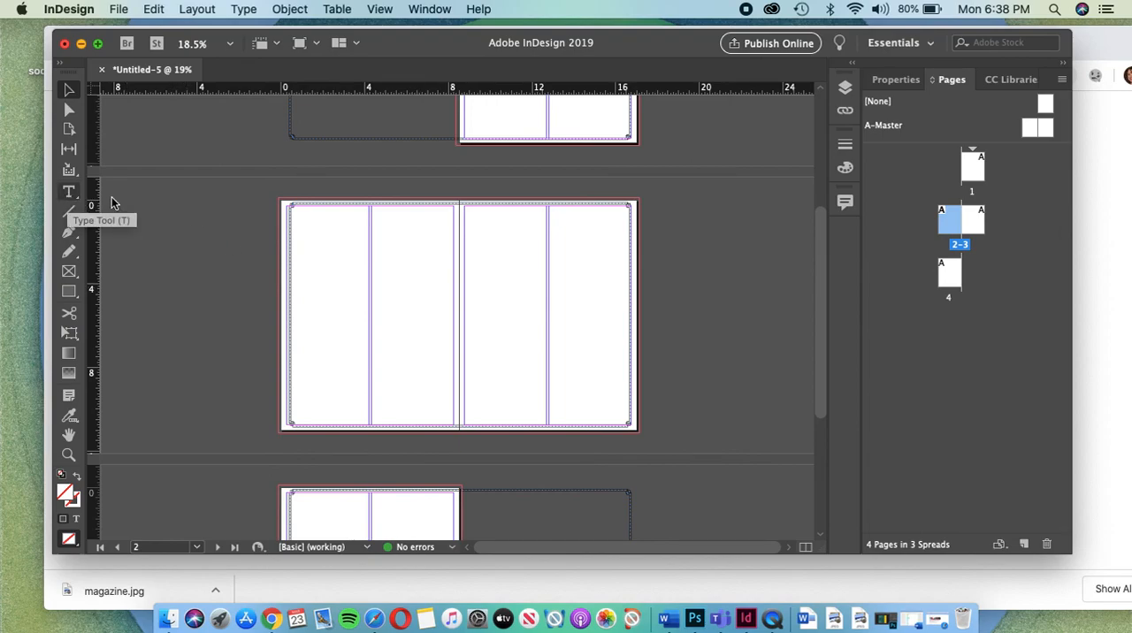
pyautogui.scroll(-1, 156, 243)
pyautogui.press('m')
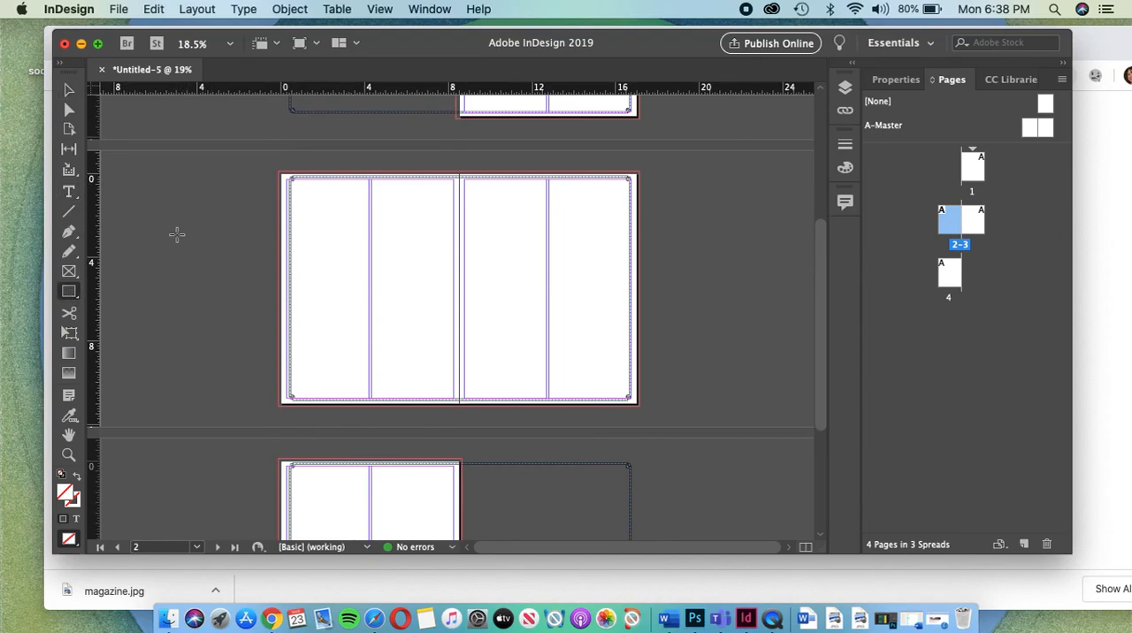
pyautogui.moveTo(295, 187); pyautogui.dragTo(364, 267)
pyautogui.moveTo(297, 277); pyautogui.dragTo(364, 314)
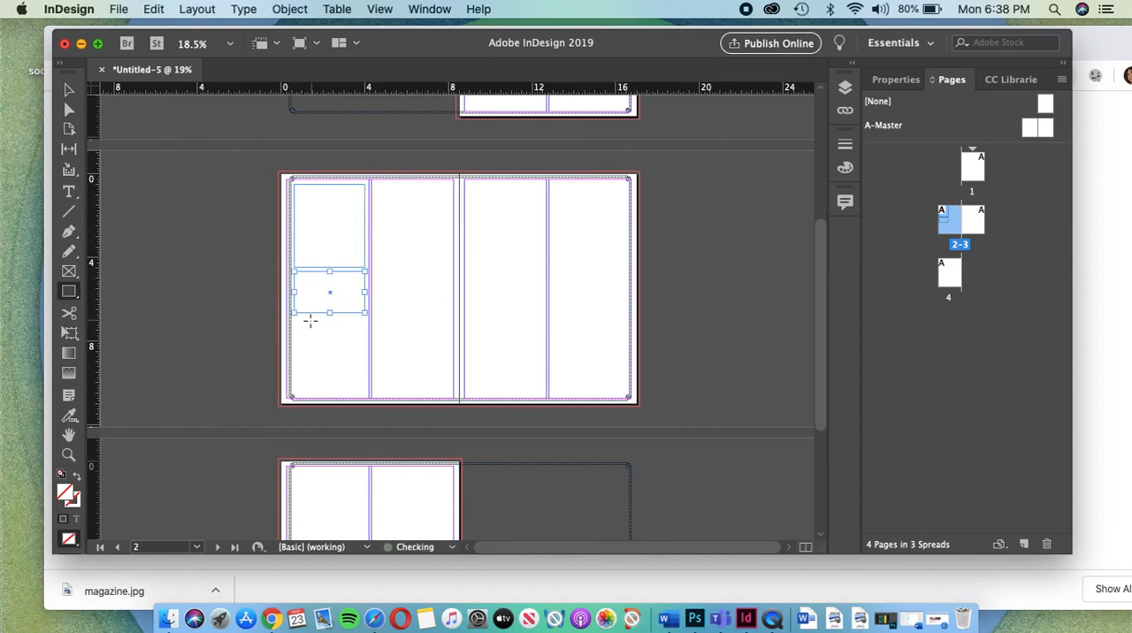
pyautogui.moveTo(295, 320); pyautogui.dragTo(364, 394)
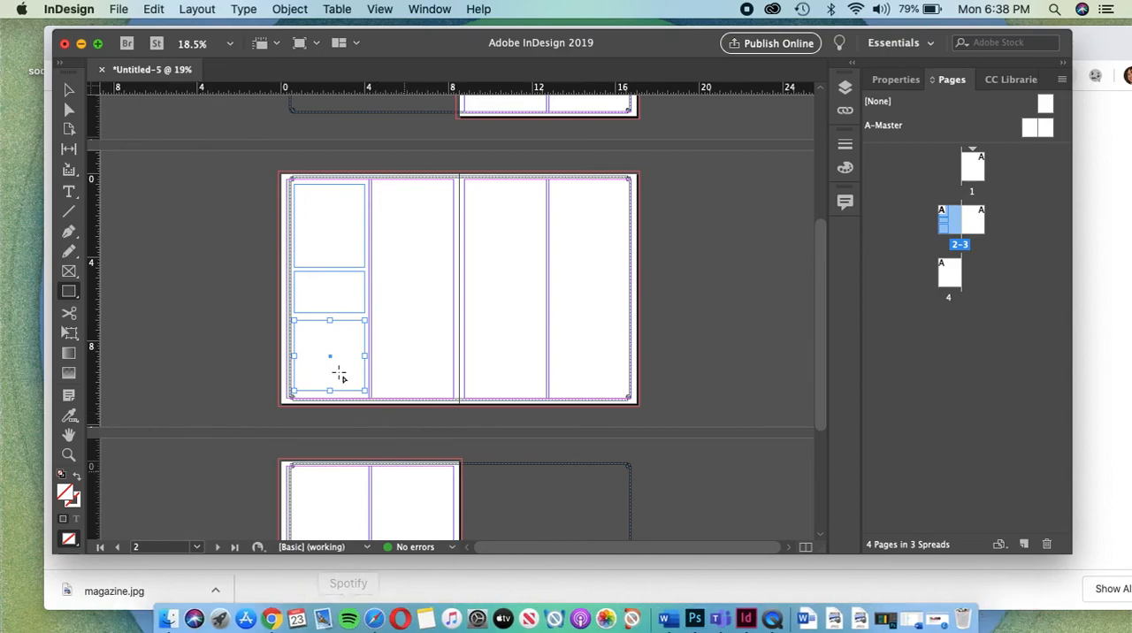
# Step: Turn the uppermost rectangle on page 2 into a text frame ready for text entry
pyautogui.click(69, 191)
pyautogui.click(306, 199)
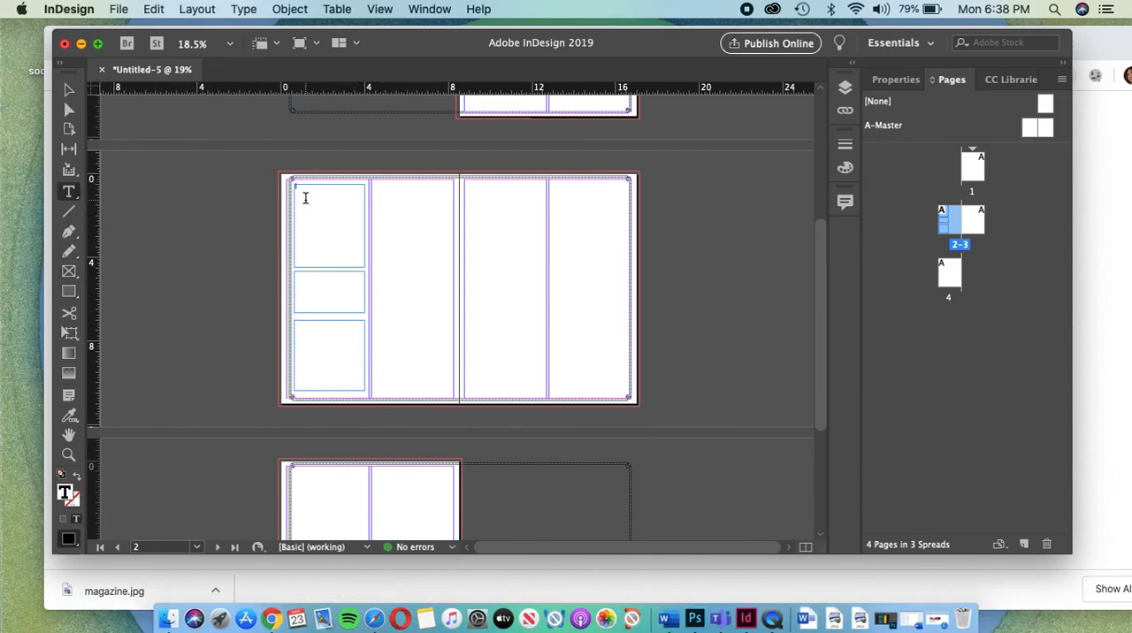
pyautogui.write('This')
pyautogui.scroll(5, 306, 199)
pyautogui.write('kjkjkjkjkjkjkjkjkjkjkjkjkjkjkjkj')
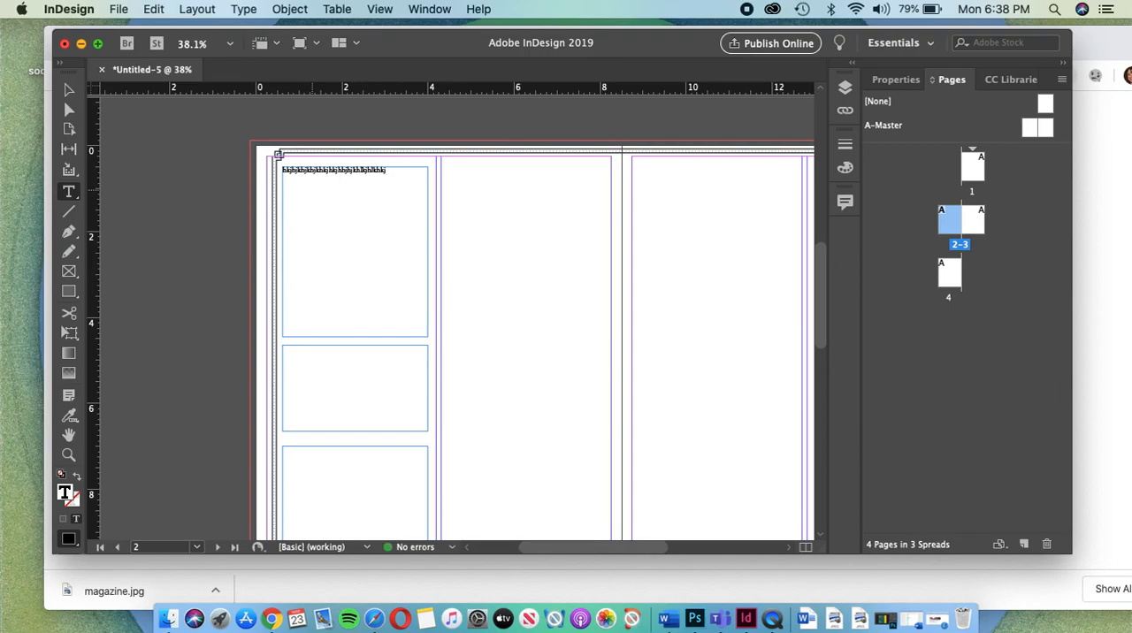
pyautogui.press('BackSpace')
pyautogui.press('BackSpace')
pyautogui.press('BackSpace')
pyautogui.press('BackSpace')
pyautogui.press('BackSpace')
pyautogui.press('BackSpace')
pyautogui.press('BackSpace')
pyautogui.press('BackSpace')
pyautogui.press('BackSpace')
pyautogui.press('BackSpace')
pyautogui.press('BackSpace')
pyautogui.press('BackSpace')
pyautogui.press('BackSpace')
pyautogui.press('BackSpace')
pyautogui.press('BackSpace')
pyautogui.press('BackSpace')
pyautogui.press('BackSpace')
pyautogui.press('BackSpace')
pyautogui.press('BackSpace')
pyautogui.press('BackSpace')
pyautogui.press('BackSpace')
pyautogui.press('BackSpace')
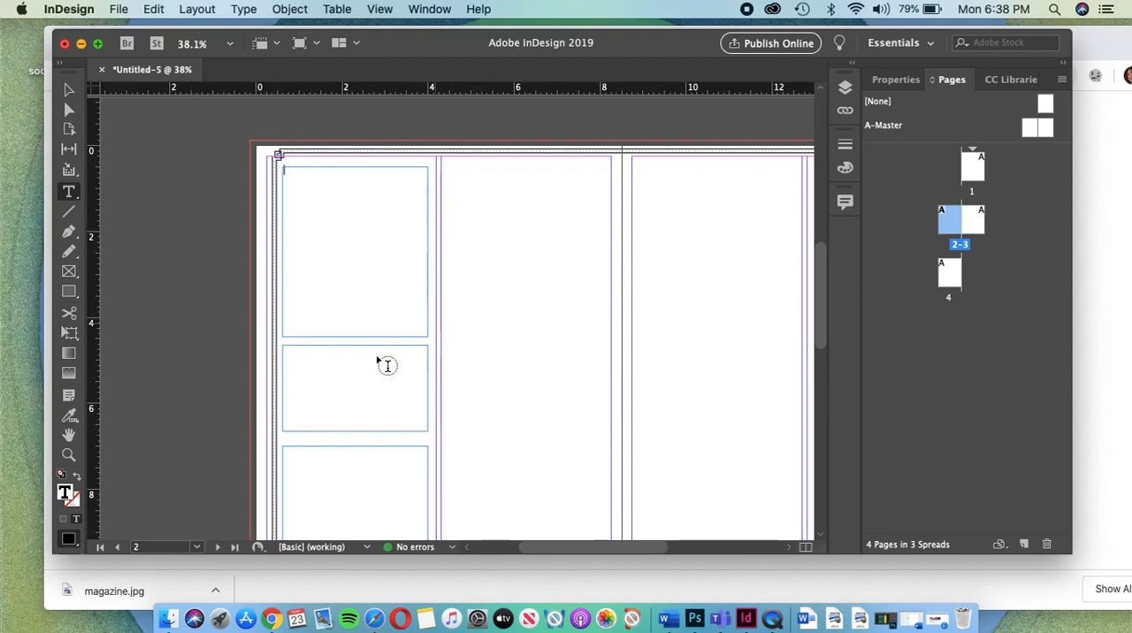
# Step: Fill the uppermost text frame on page 2 with placeholder text and inspect the text up close
pyautogui.scroll(-1, 366, 368)
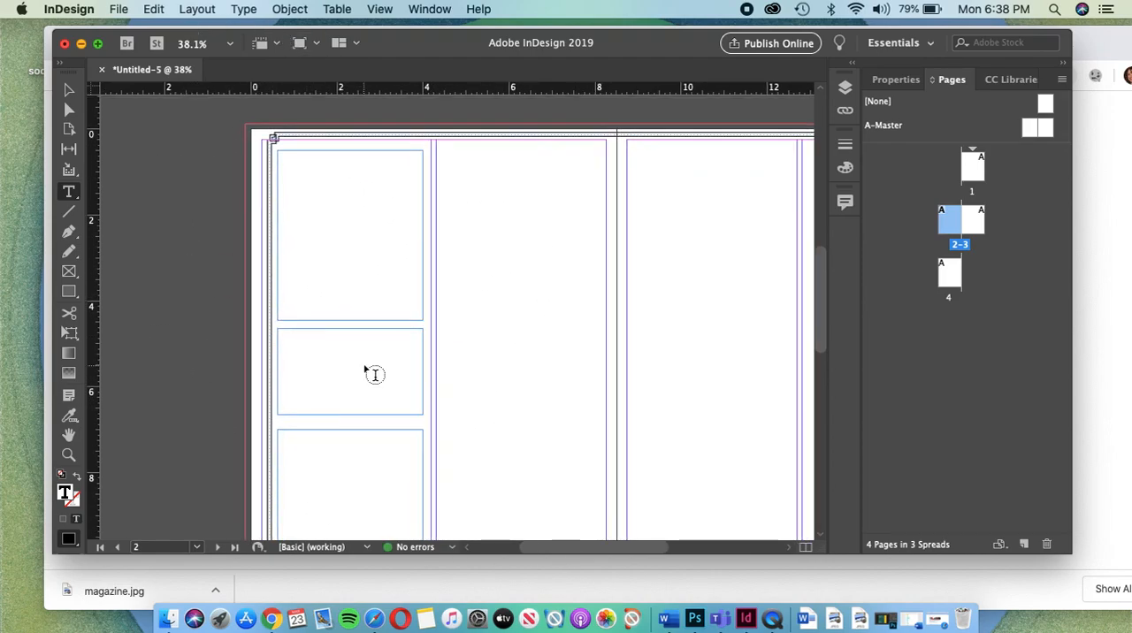
pyautogui.click(245, 9)
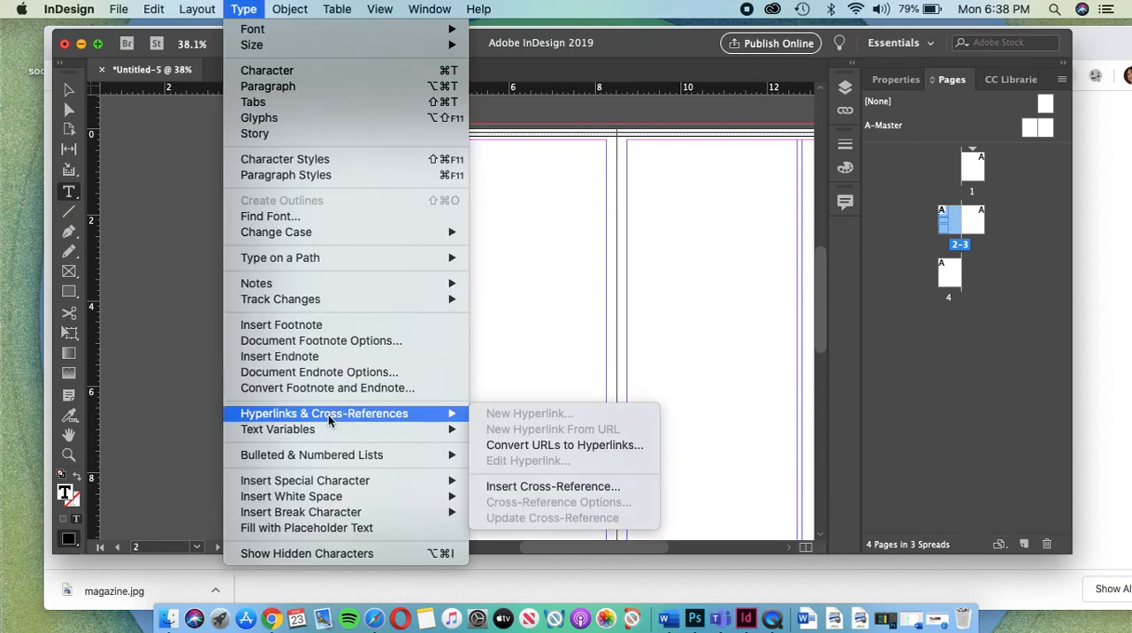
pyautogui.click(307, 529)
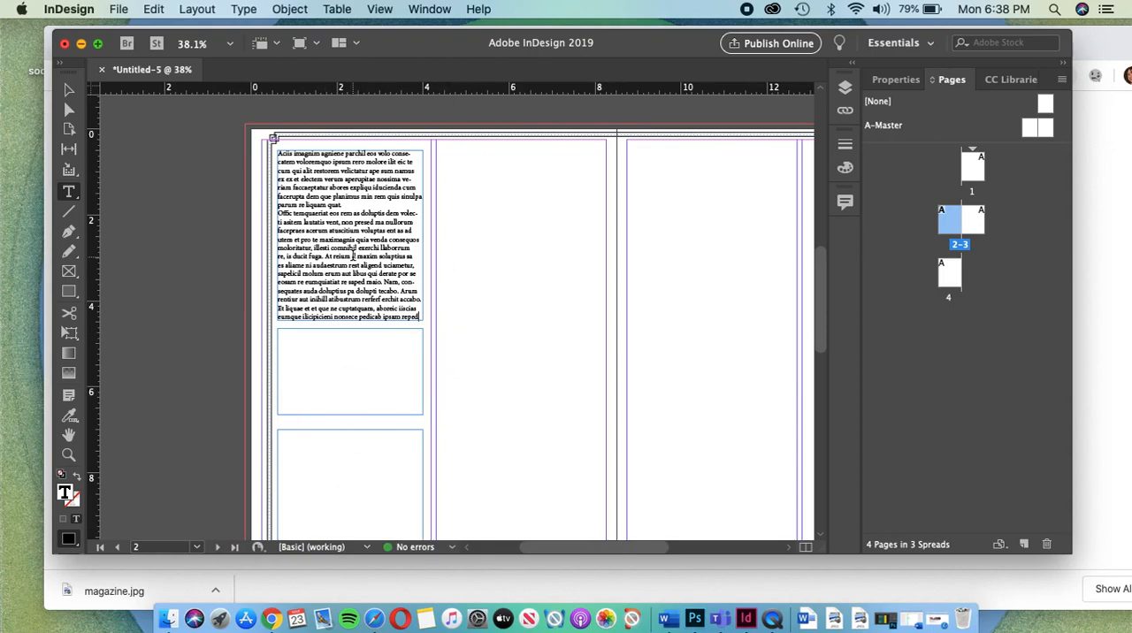
pyautogui.scroll(3, 354, 259)
pyautogui.scroll(-1, 353, 256)
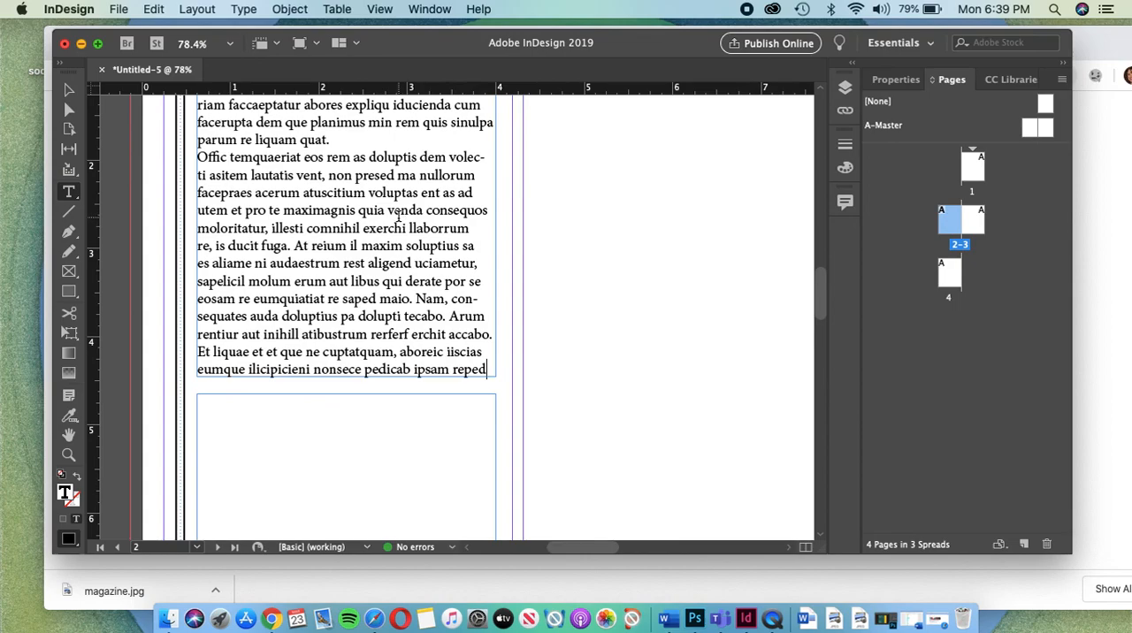
pyautogui.doubleClick(387, 210)
pyautogui.moveTo(333, 158); pyautogui.dragTo(269, 157)
pyautogui.scroll(-2, 293, 279)
pyautogui.scroll(-3, 293, 279)
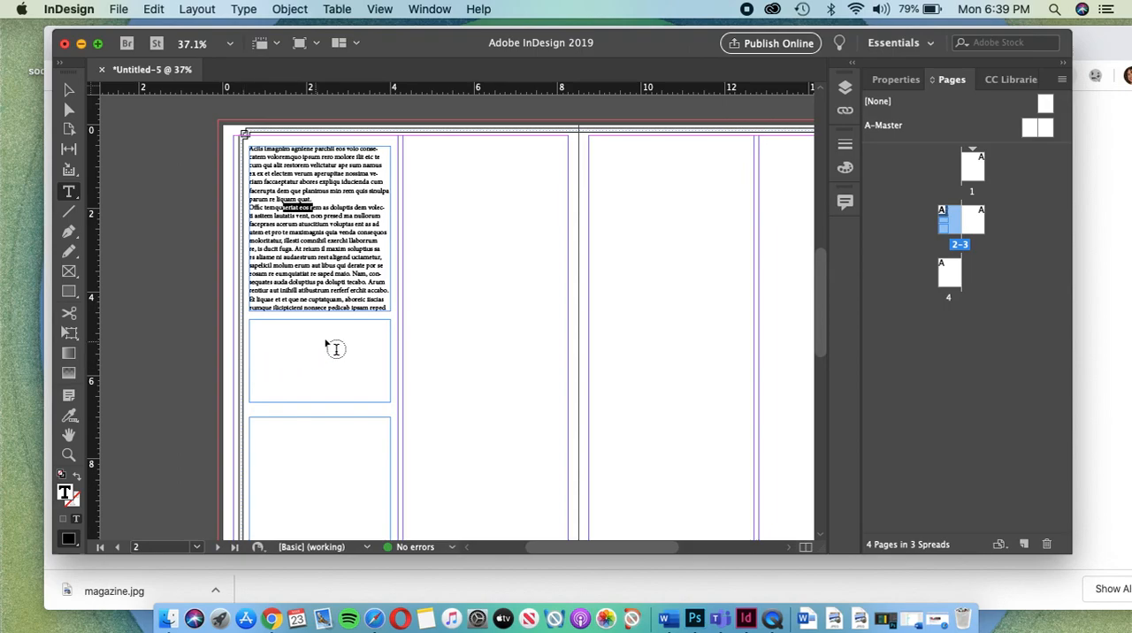
# Step: Switch to Finder and place the paper pulp JPG from the 2020 folder into the middle frame on page 2, returning to InDesign
pyautogui.moveTo(624, 56); pyautogui.dragTo(542, 174)
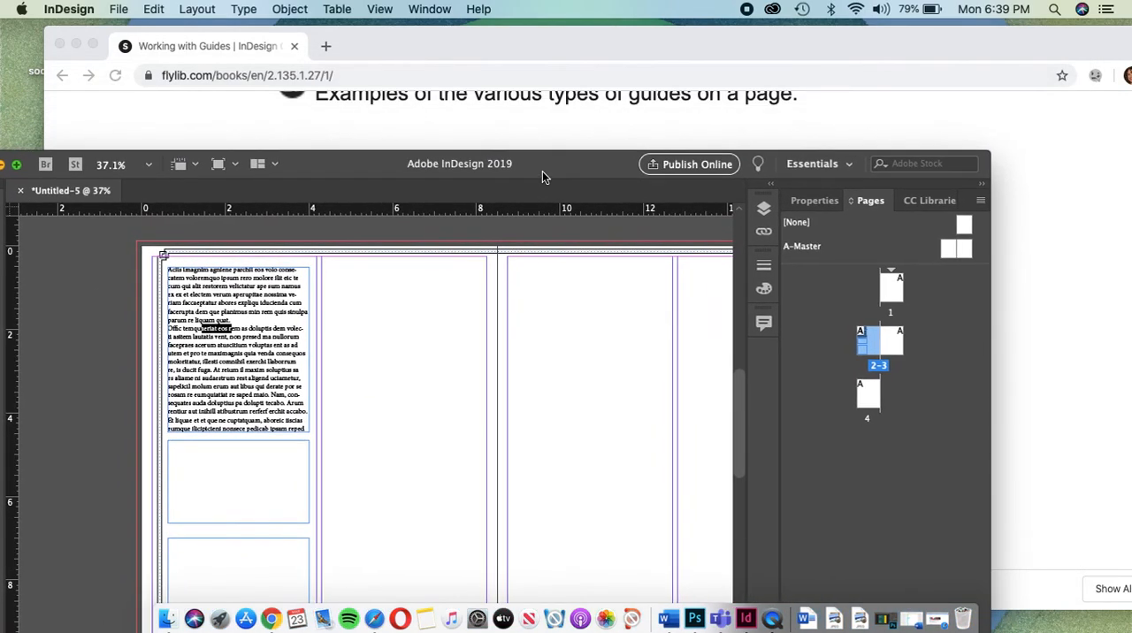
pyautogui.click(77, 43)
pyautogui.click(1061, 160)
pyautogui.moveTo(708, 227); pyautogui.dragTo(255, 487)
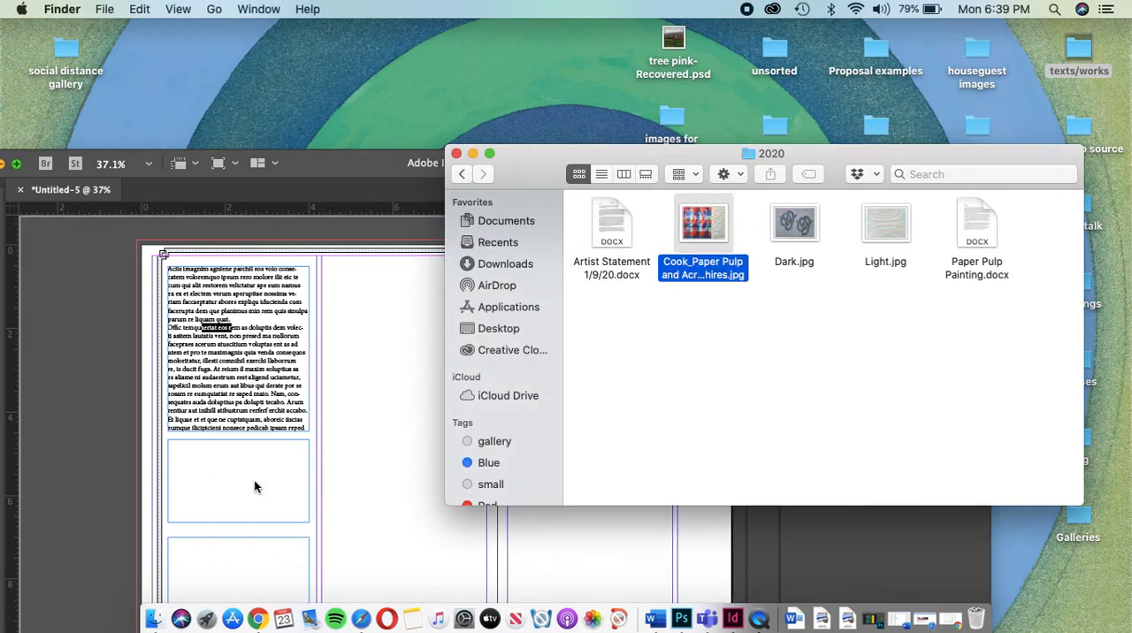
pyautogui.moveTo(526, 182); pyautogui.dragTo(793, 44)
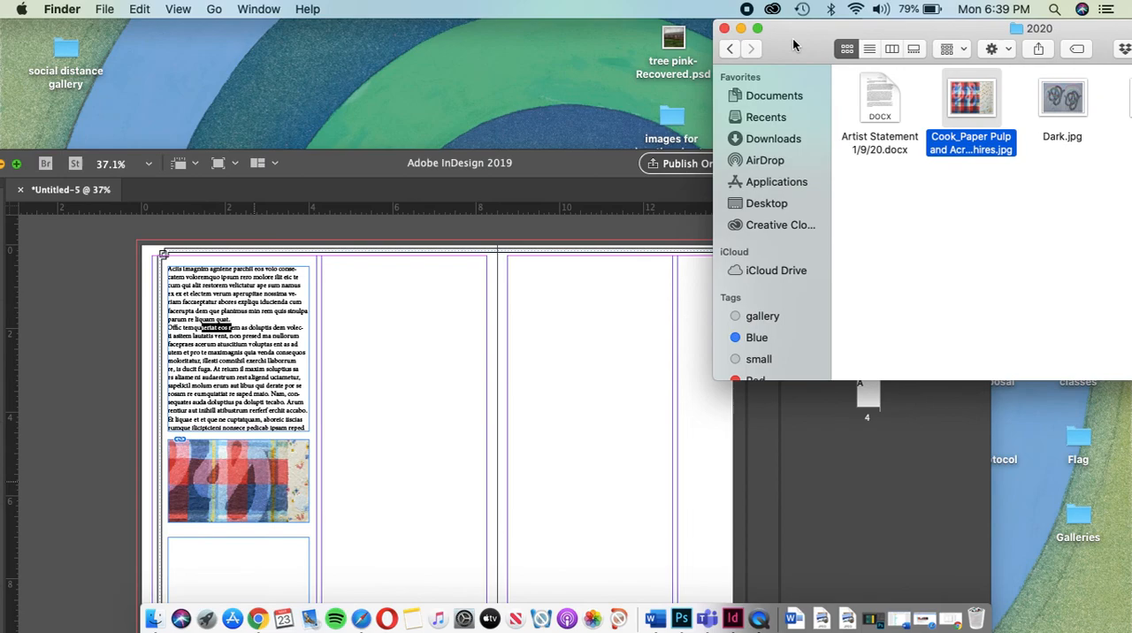
pyautogui.click(382, 159)
pyautogui.moveTo(337, 171); pyautogui.dragTo(462, 9)
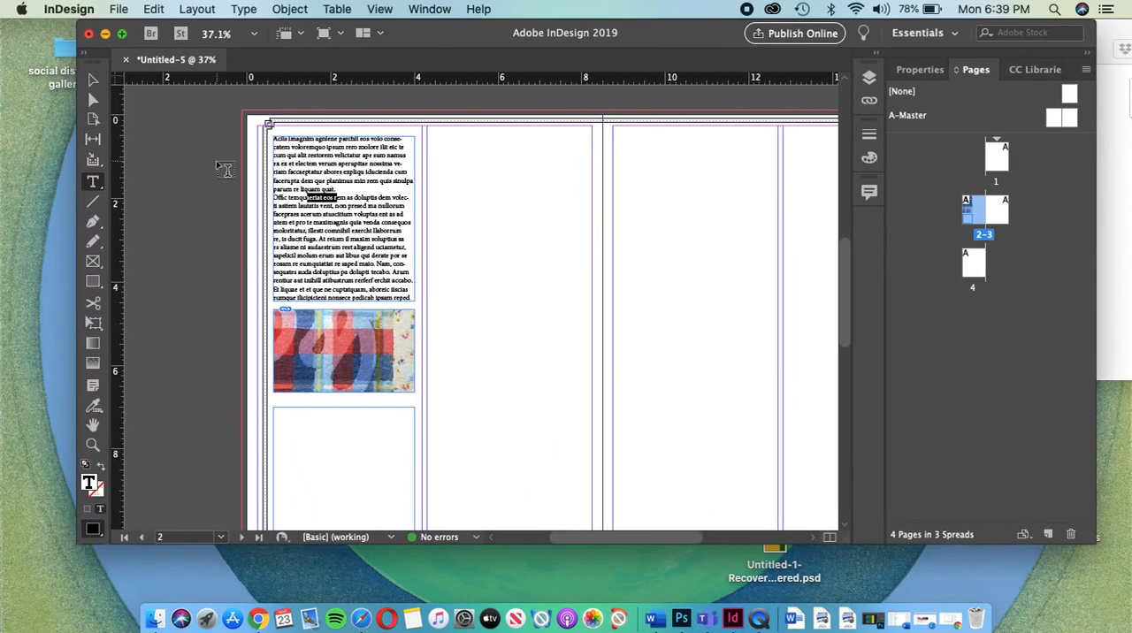
# Step: Scale the image content inside the middle frame so that its corners match the frame's corners
pyautogui.click(93, 80)
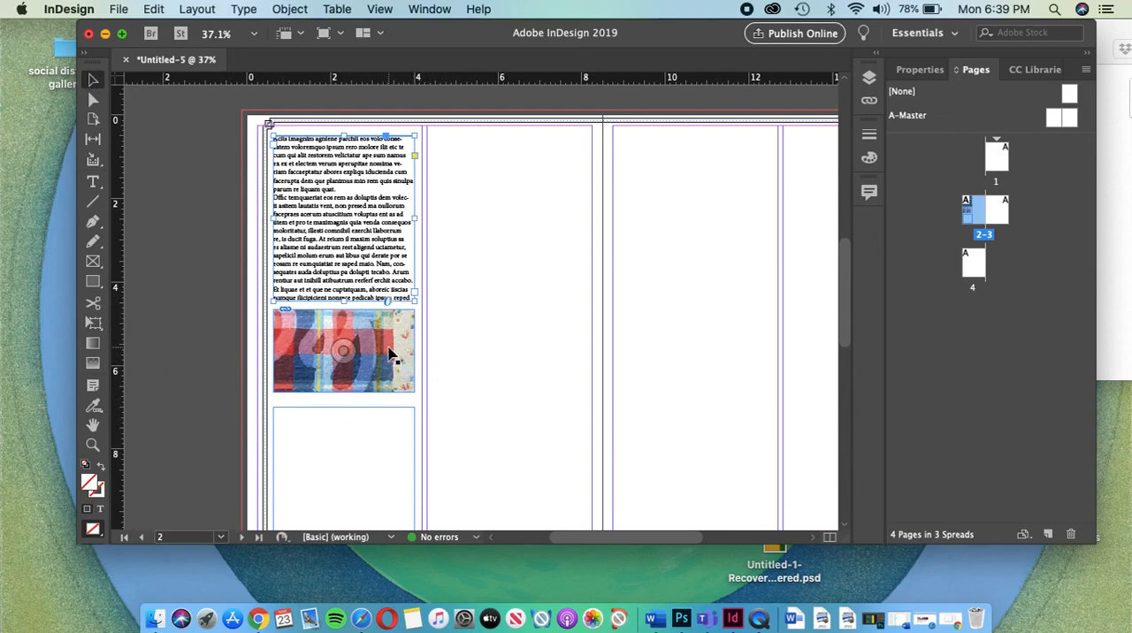
pyautogui.click(389, 352)
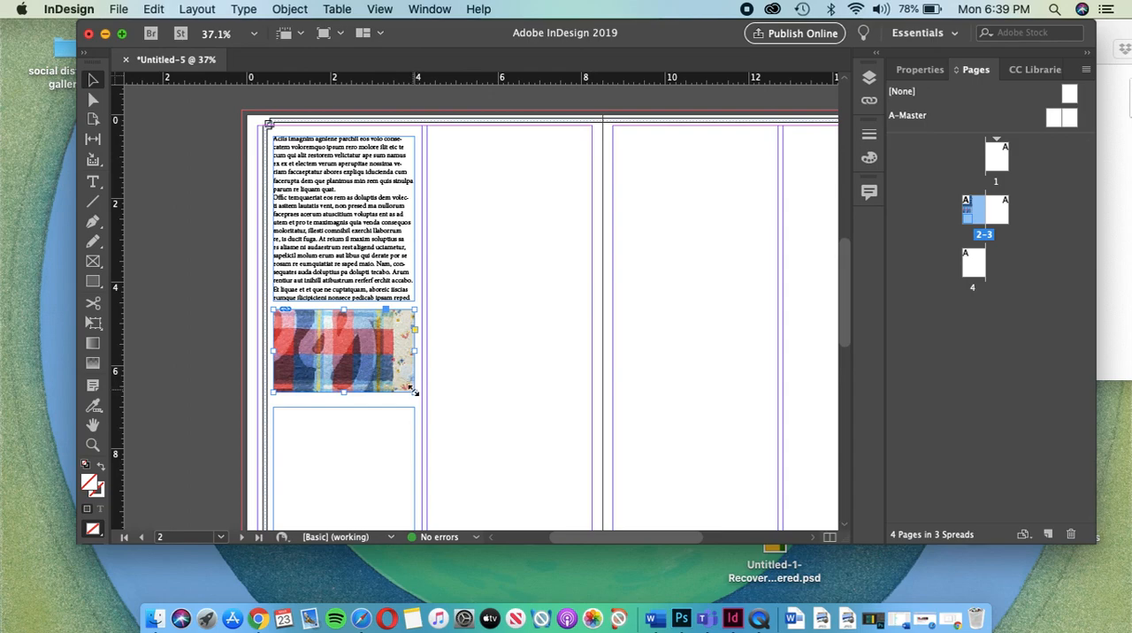
pyautogui.moveTo(414, 391)
pyautogui.mouseDown()
pyautogui.moveTo(460, 420)
pyautogui.moveTo(399, 389)
pyautogui.moveTo(416, 403)
pyautogui.moveTo(414, 393)
pyautogui.mouseUp()
pyautogui.click(389, 360)
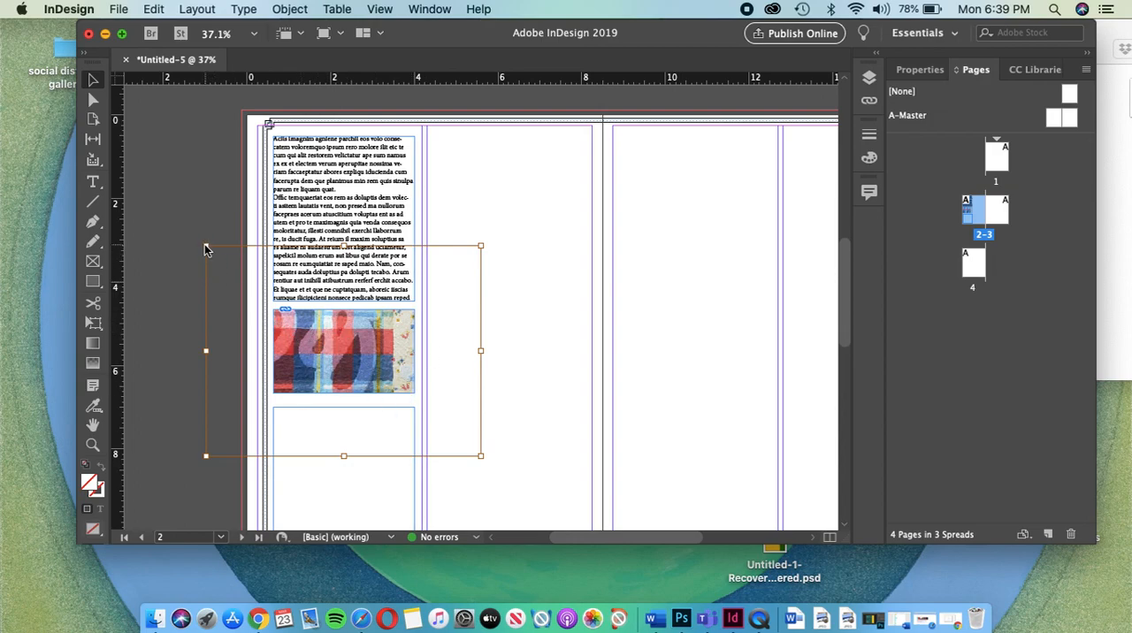
pyautogui.moveTo(207, 247); pyautogui.dragTo(263, 288)
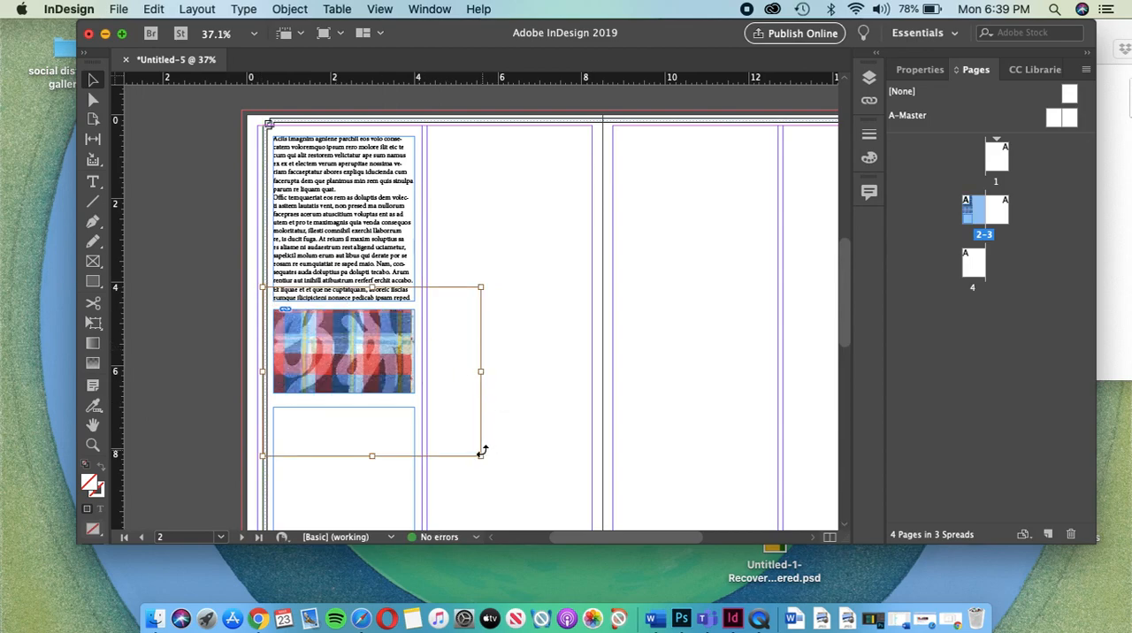
pyautogui.moveTo(481, 458); pyautogui.dragTo(415, 394)
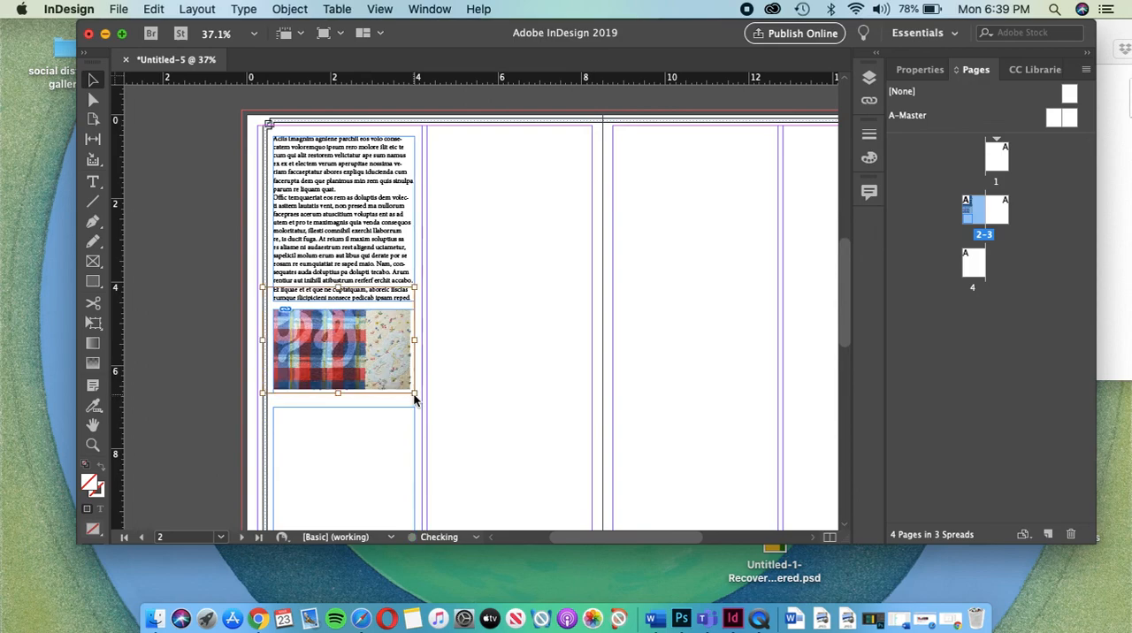
pyautogui.moveTo(263, 288); pyautogui.dragTo(273, 309)
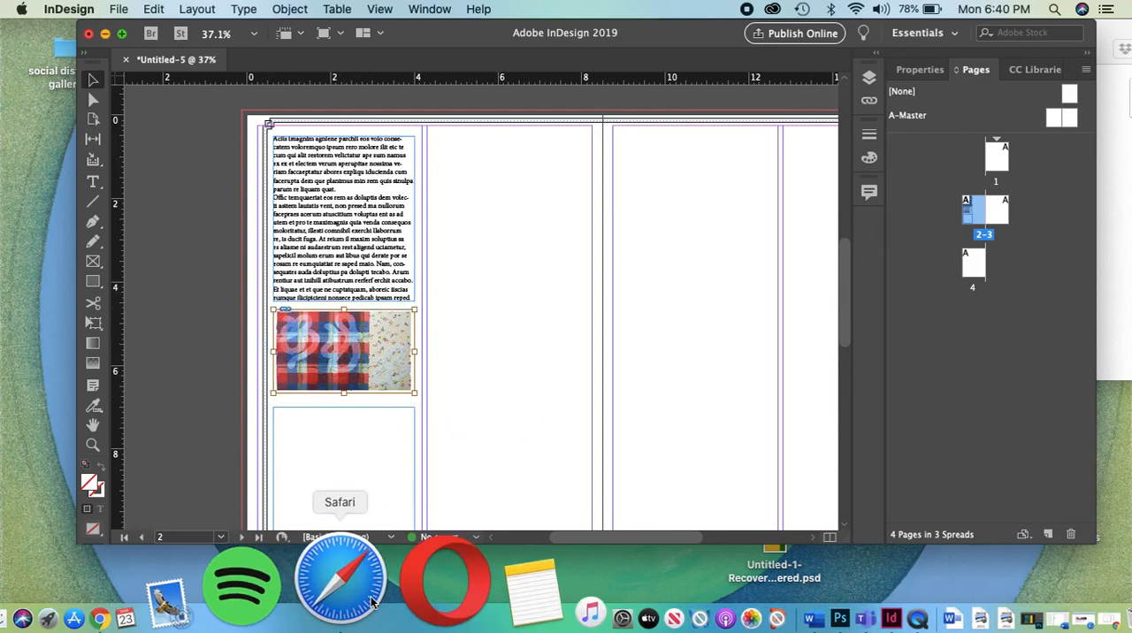
# Step: Fill the lowest frame on page 2 with placeholder text
pyautogui.click(93, 181)
pyautogui.click(363, 449)
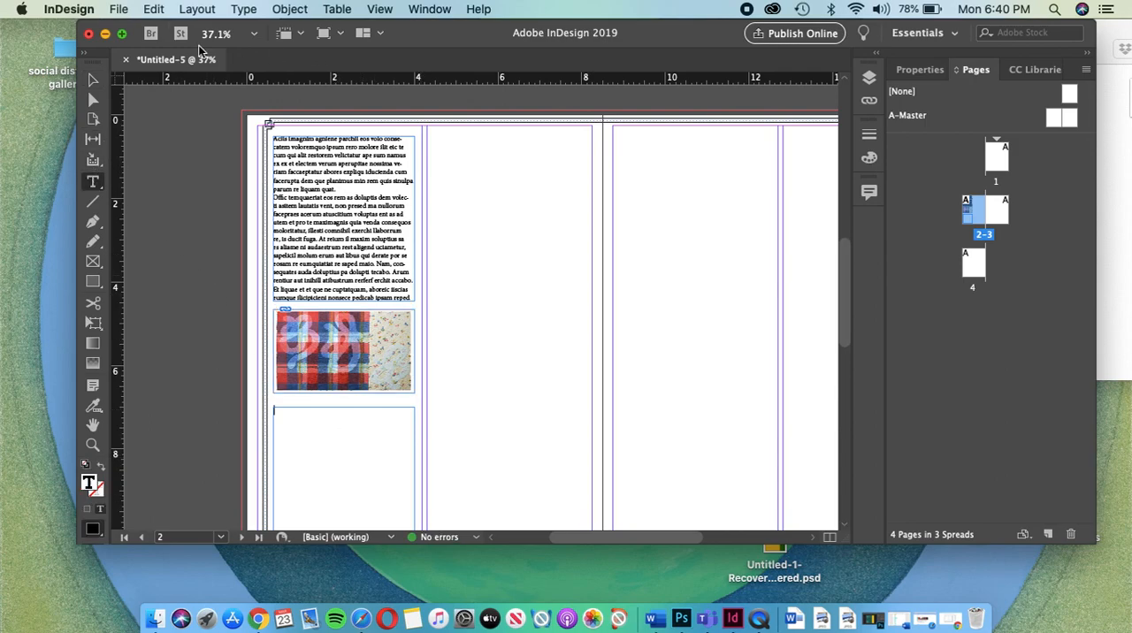
pyautogui.click(246, 10)
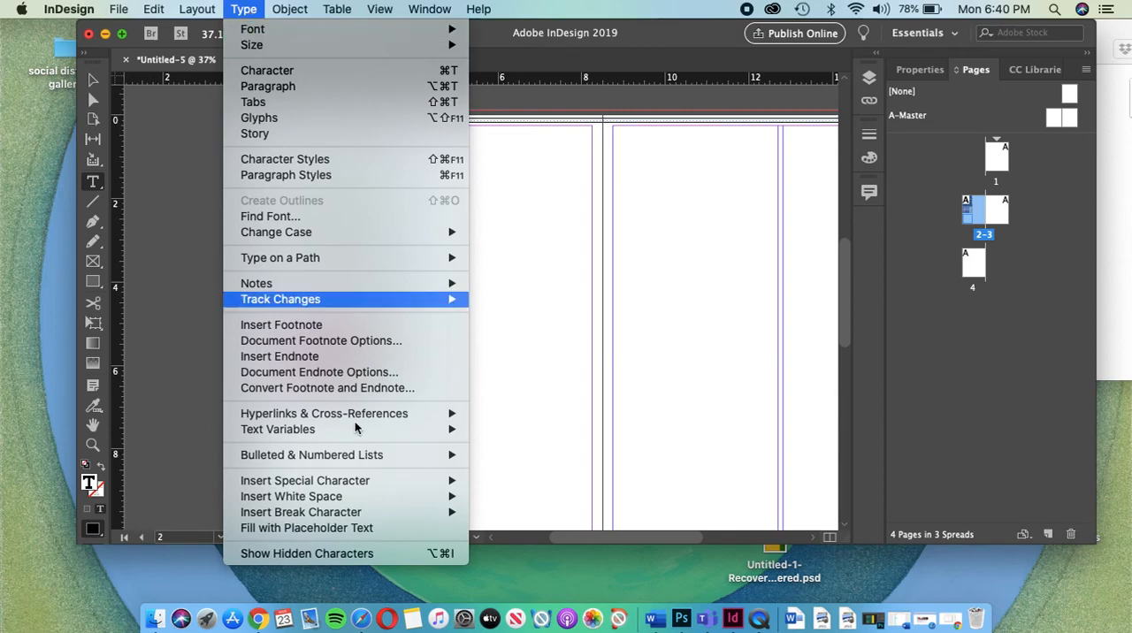
pyautogui.click(345, 529)
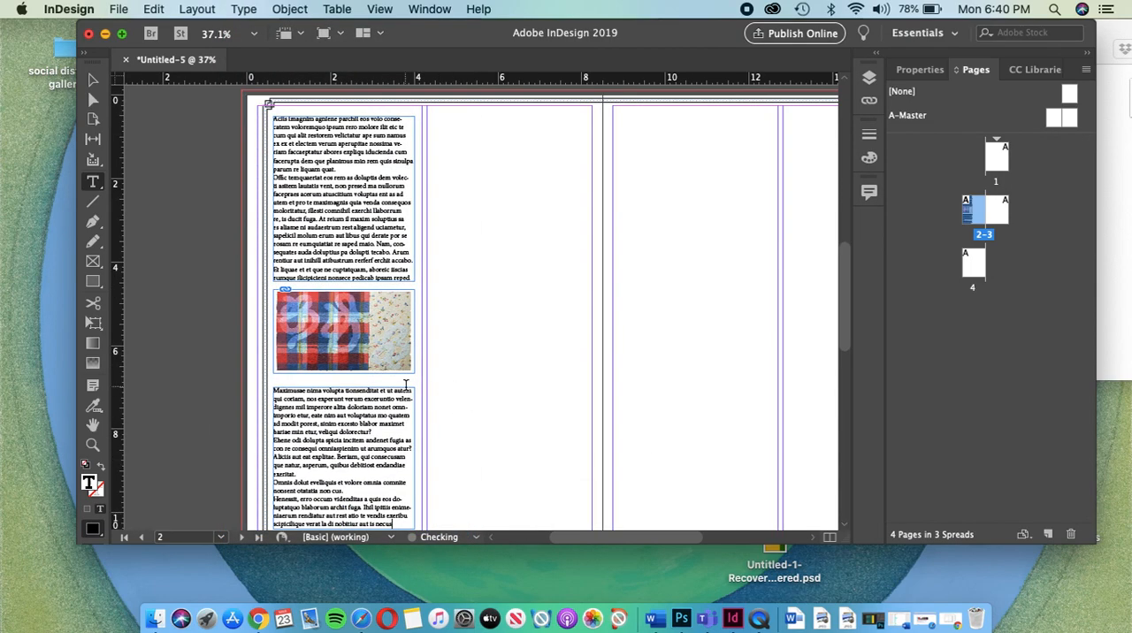
pyautogui.scroll(-4, 406, 382)
pyautogui.scroll(3, 508, 250)
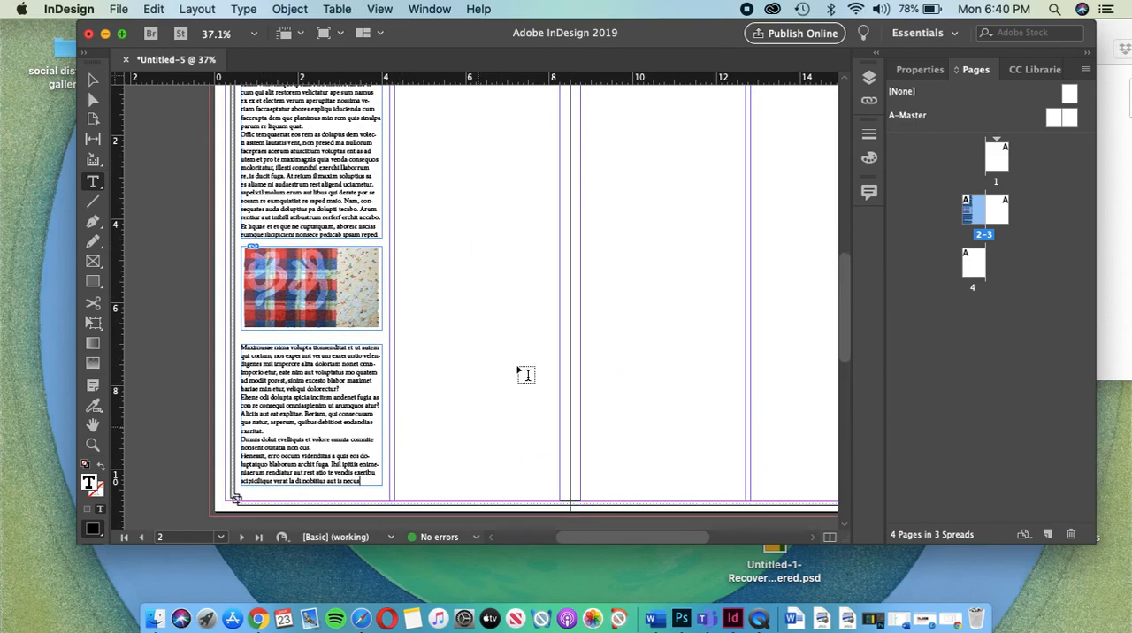
pyautogui.scroll(1, 302, 266)
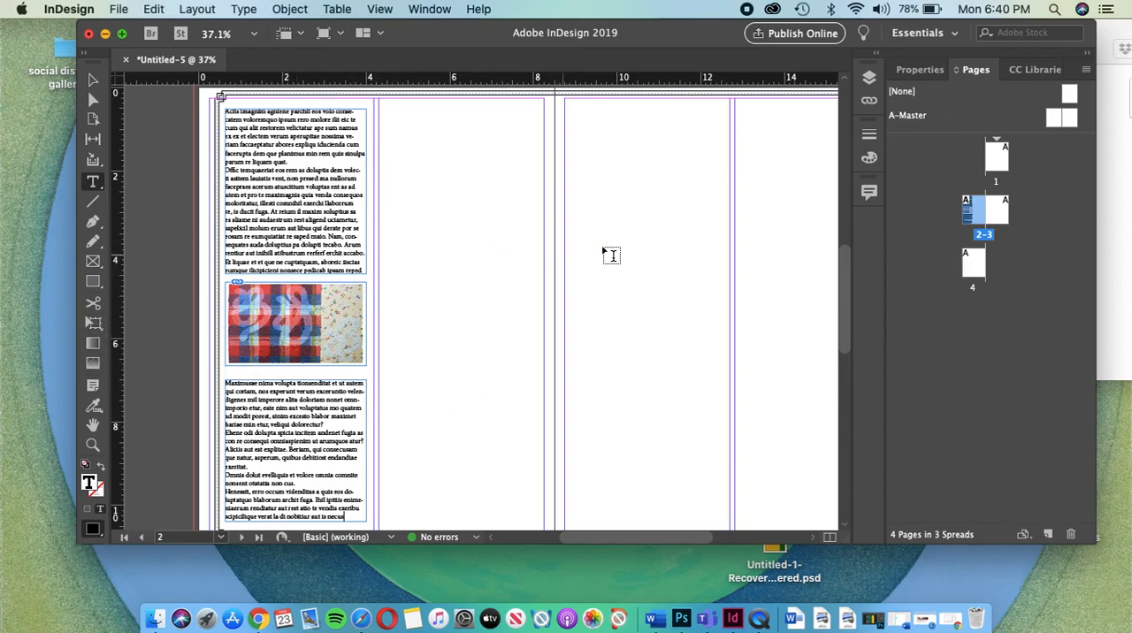
# Step: Draw a circle about 3 inches across with the Ellipse tool over the column gutter of page 3
pyautogui.hscroll(2, 728, 273)
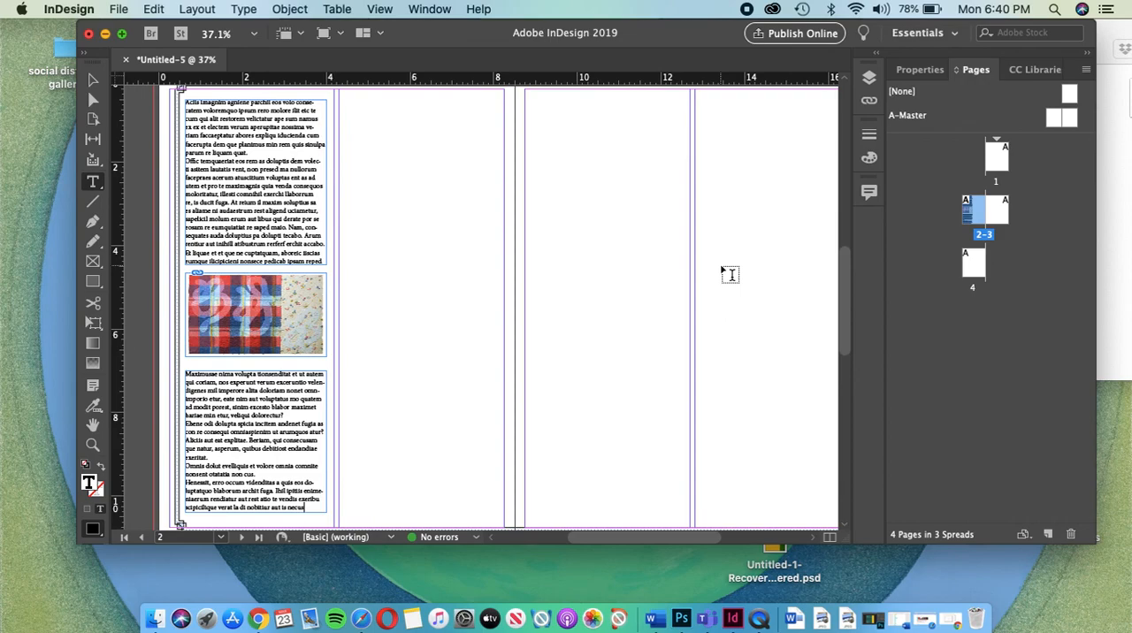
pyautogui.click(92, 283)
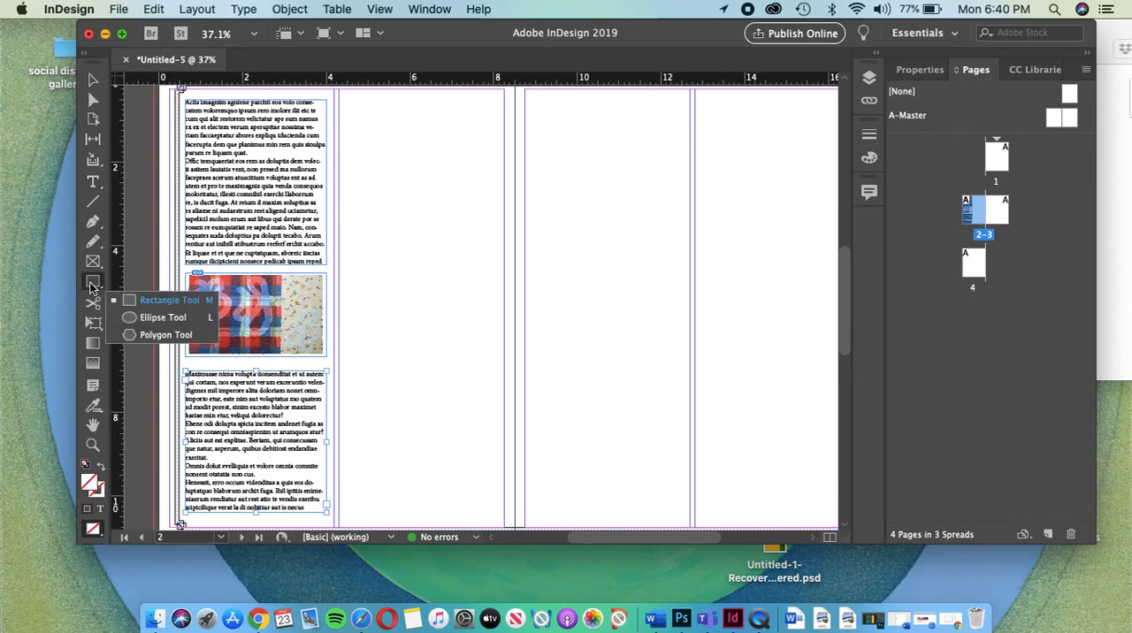
pyautogui.click(172, 322)
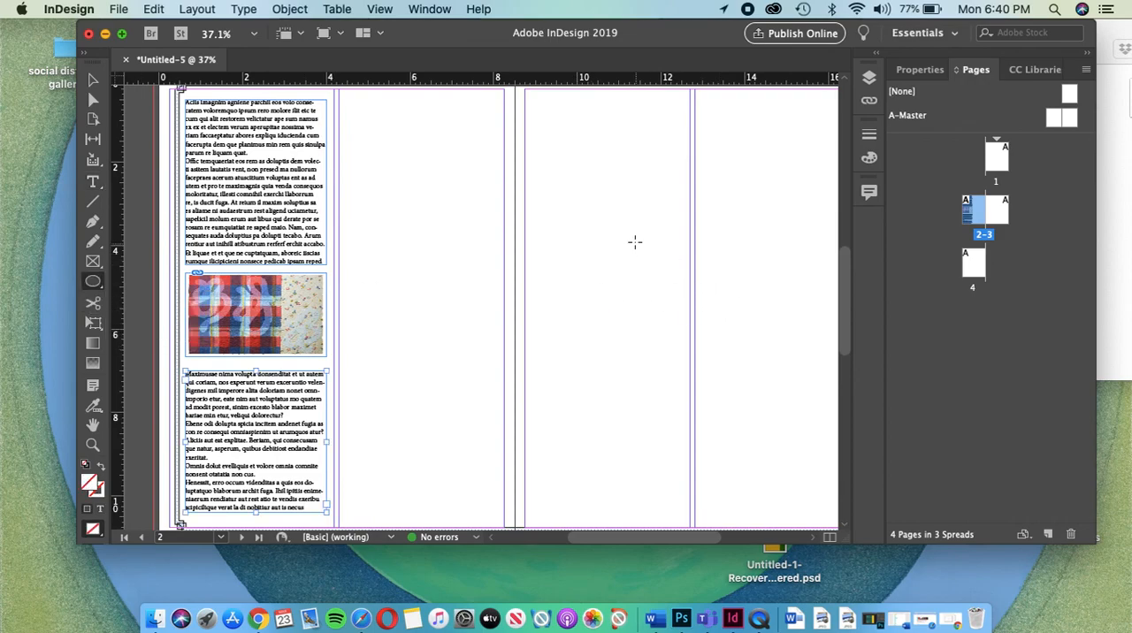
pyautogui.moveTo(630, 224); pyautogui.dragTo(774, 356)
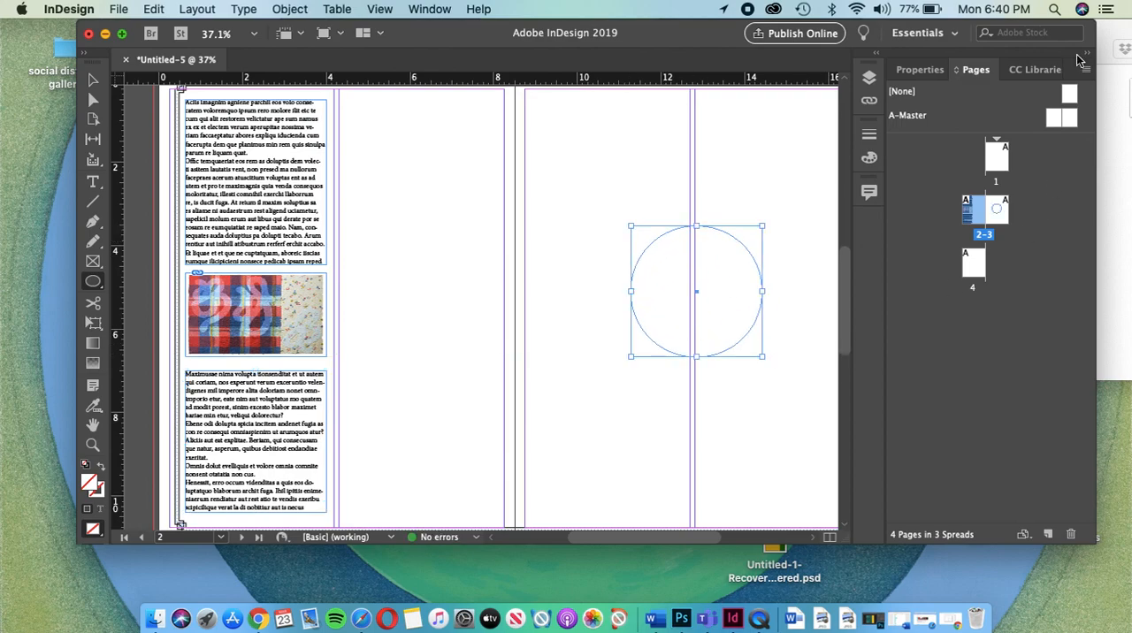
# Step: Switch to Finder and place Dark.jpg from the 2020 folder into the circle on page 3, returning to InDesign
pyautogui.click(1113, 85)
pyautogui.moveTo(1072, 102); pyautogui.dragTo(681, 279)
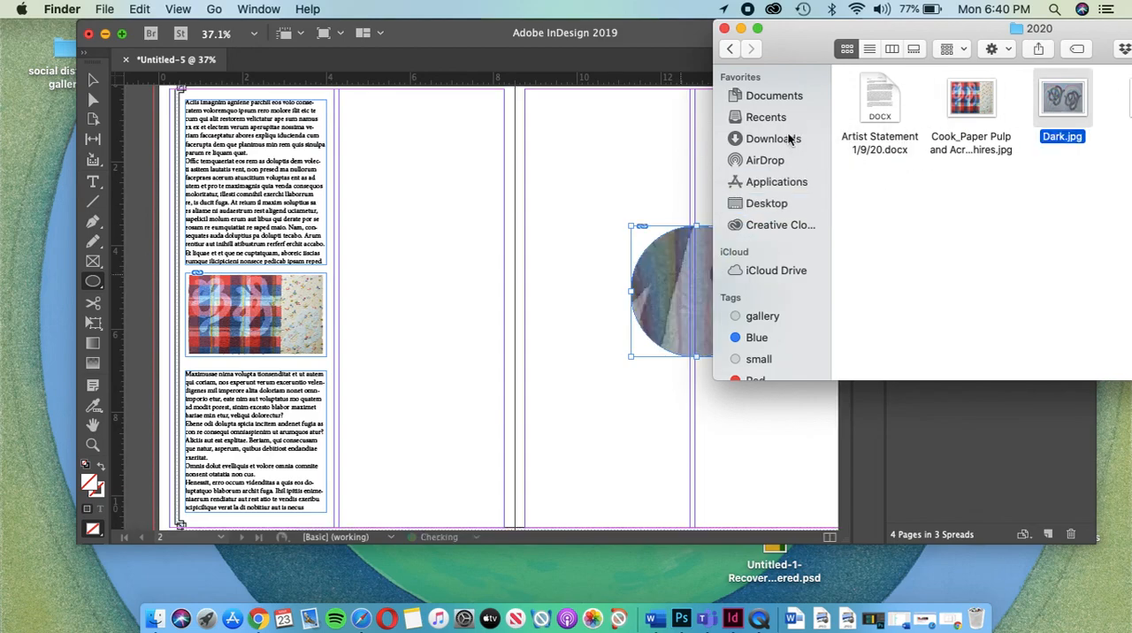
pyautogui.moveTo(799, 62); pyautogui.dragTo(1087, 62)
pyautogui.click(704, 277)
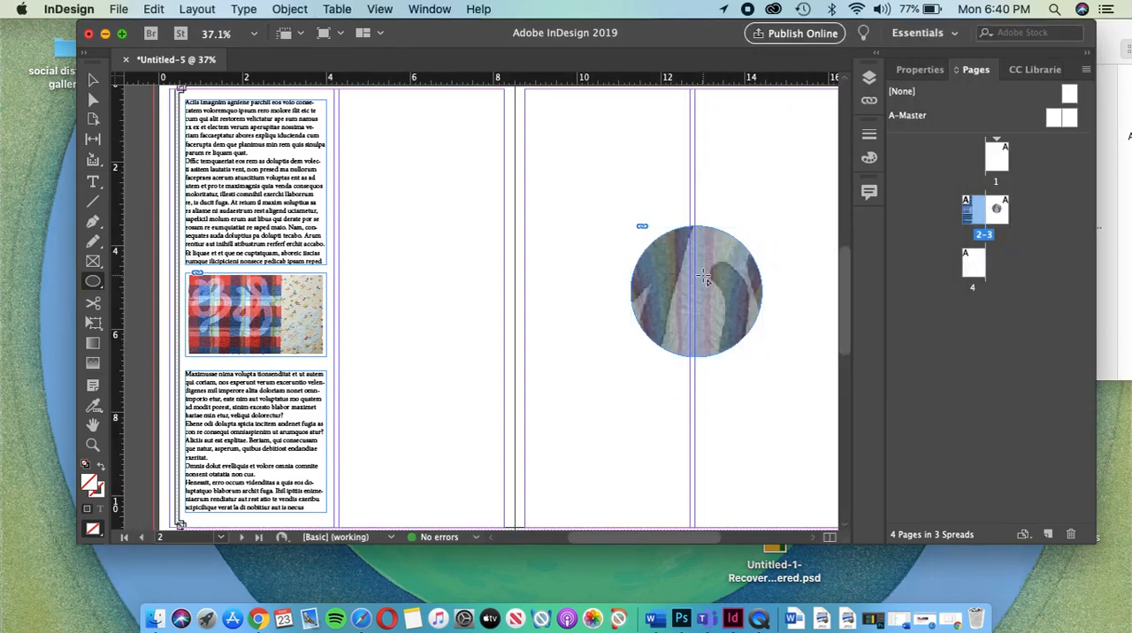
# Step: Scale down the image content inside the circle on page 3 until it extends only slightly beyond the circle
pyautogui.click(91, 81)
pyautogui.doubleClick(743, 285)
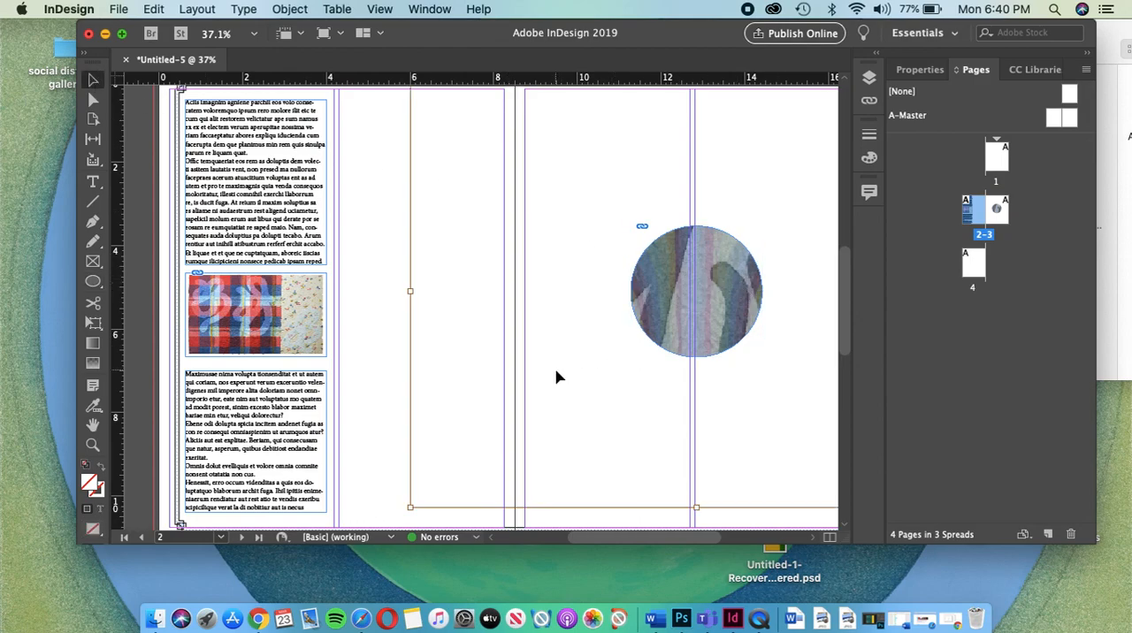
pyautogui.hscroll(3, 556, 378)
pyautogui.scroll(1, 556, 378)
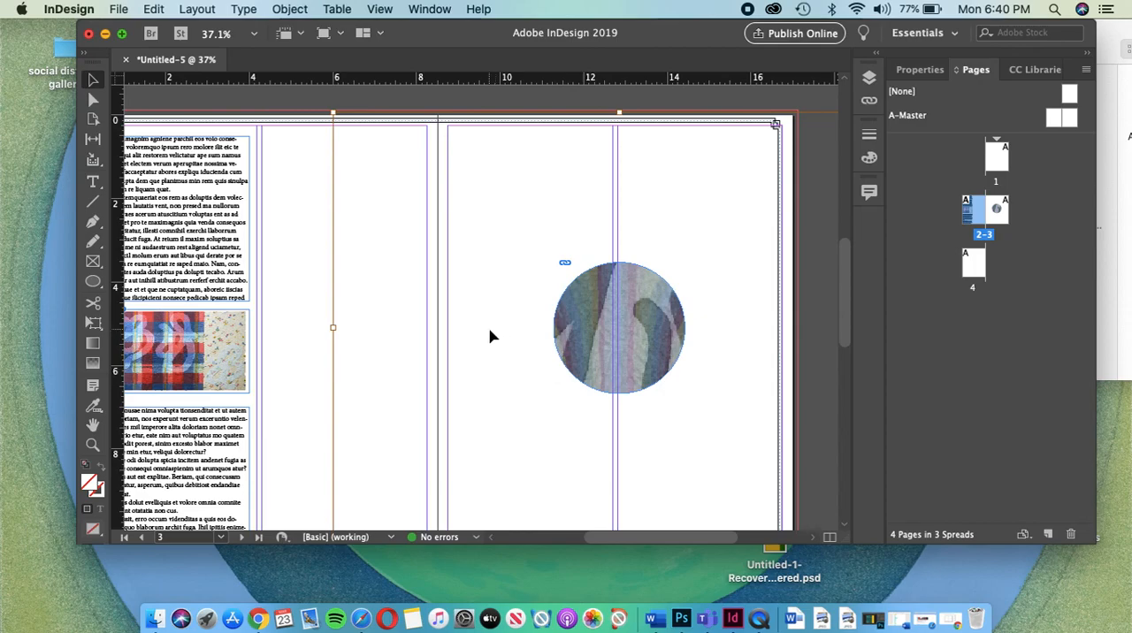
pyautogui.scroll(-1, 491, 336)
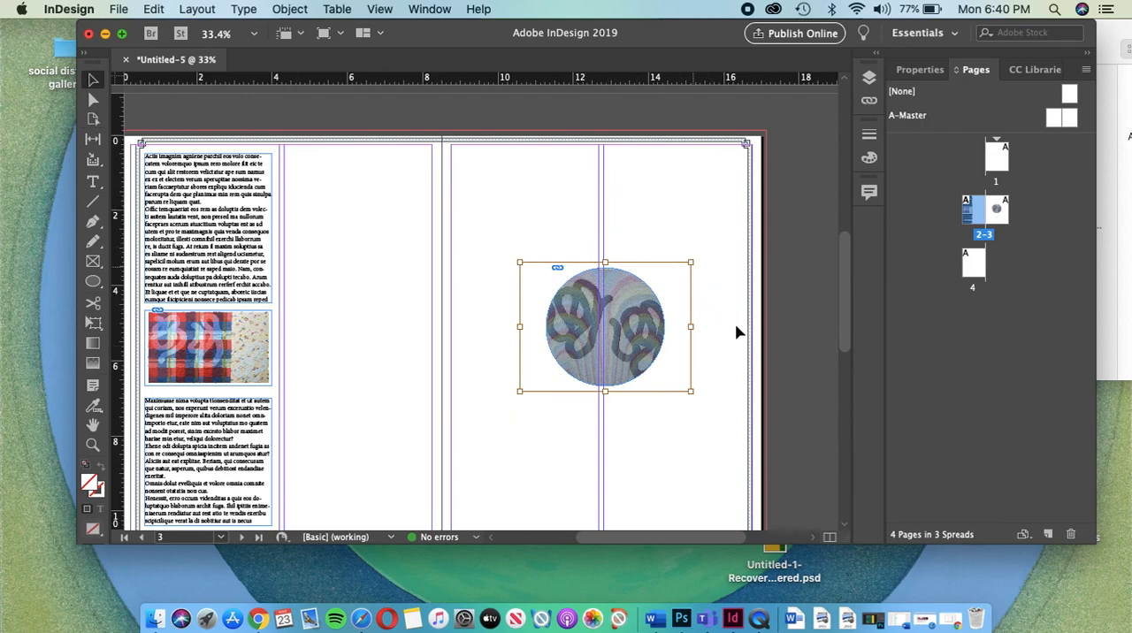
# Step: Start a Pen tool path near the top of page 3's outer column, running straight down and curving around the circle's right side
pyautogui.click(93, 221)
pyautogui.click(611, 156)
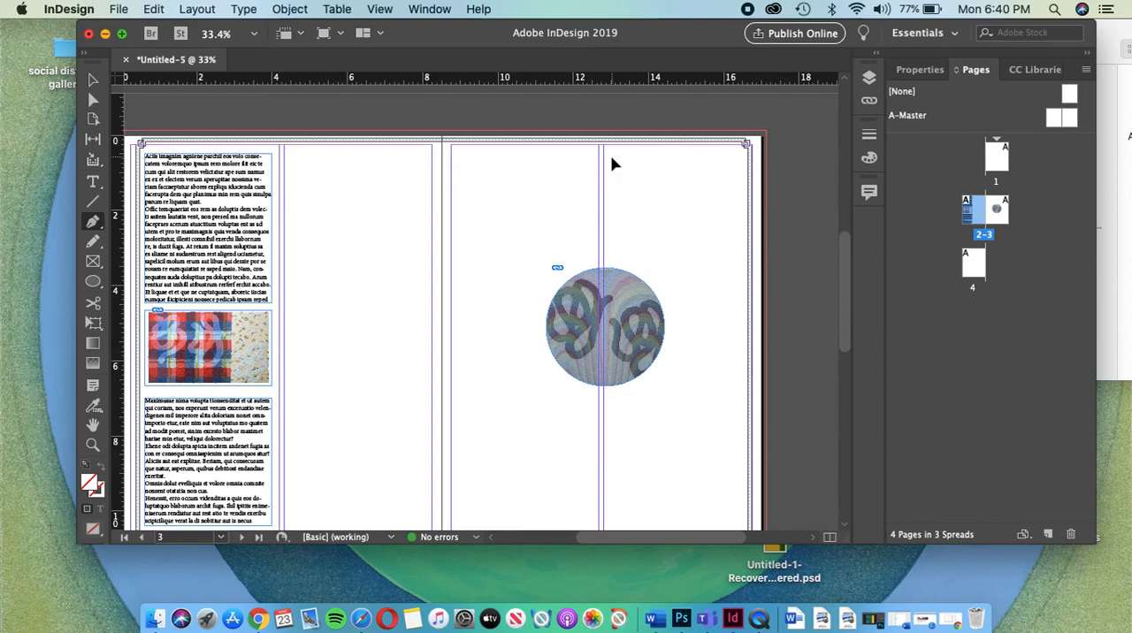
pyautogui.click(611, 259)
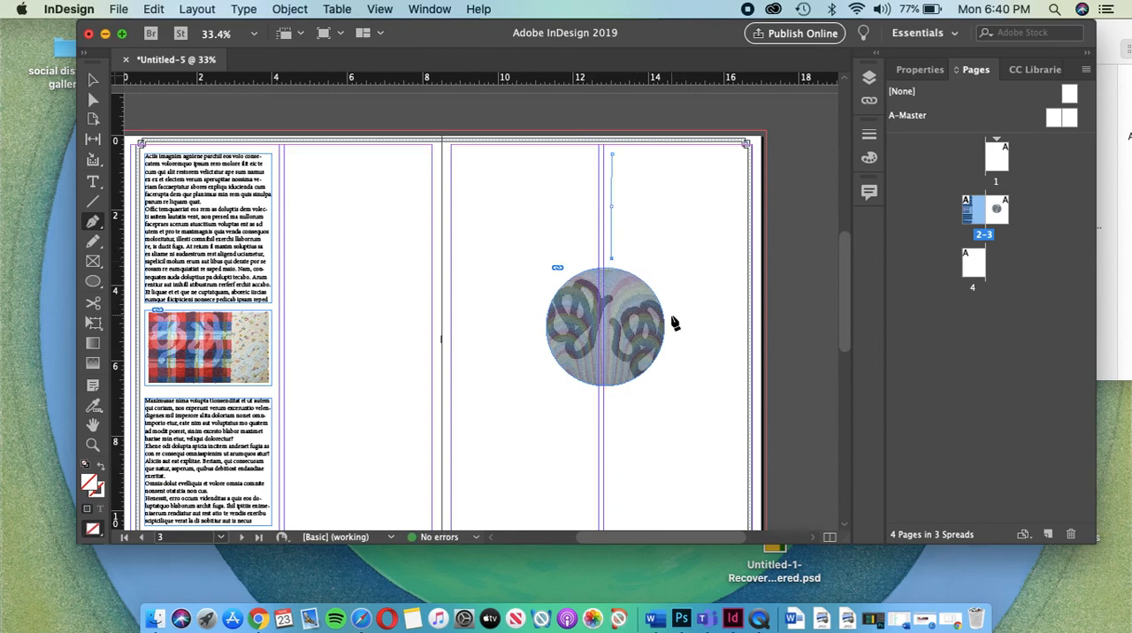
pyautogui.moveTo(670, 320); pyautogui.dragTo(671, 370)
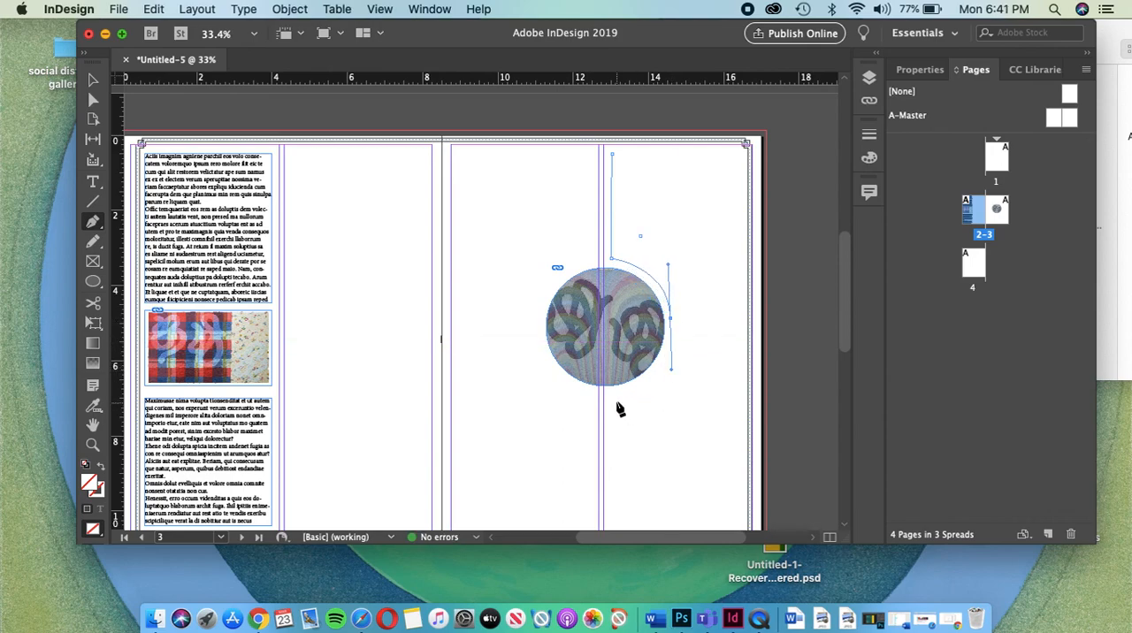
pyautogui.moveTo(619, 400); pyautogui.dragTo(592, 404)
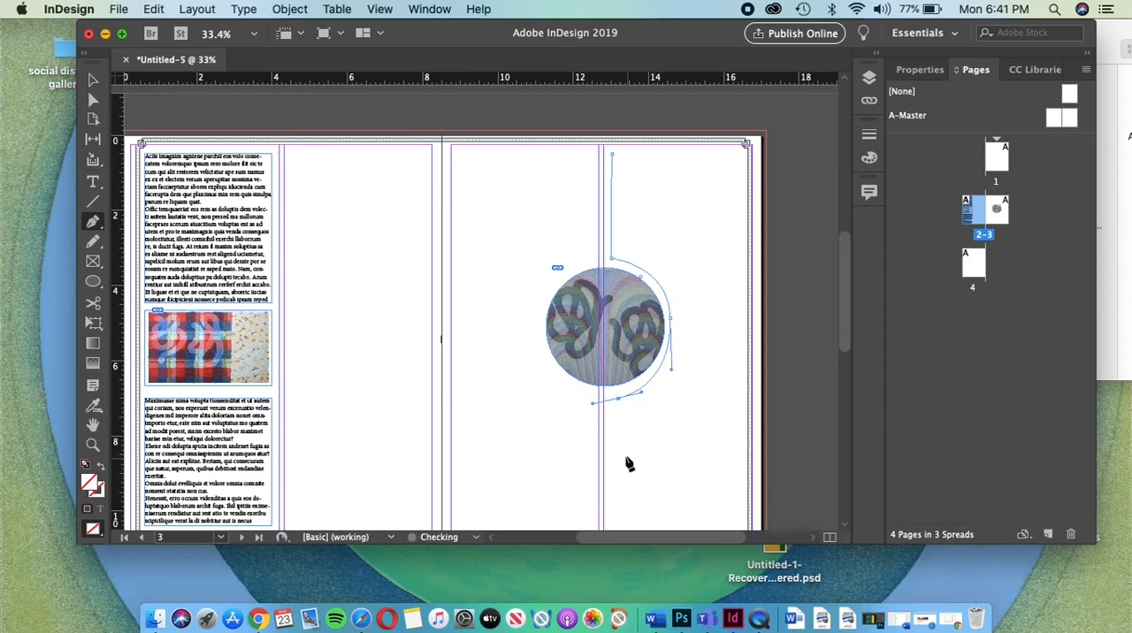
# Step: Convert the path's last curve point to a corner and close the shape with straight segments around the outer column of page 3
pyautogui.click(618, 440)
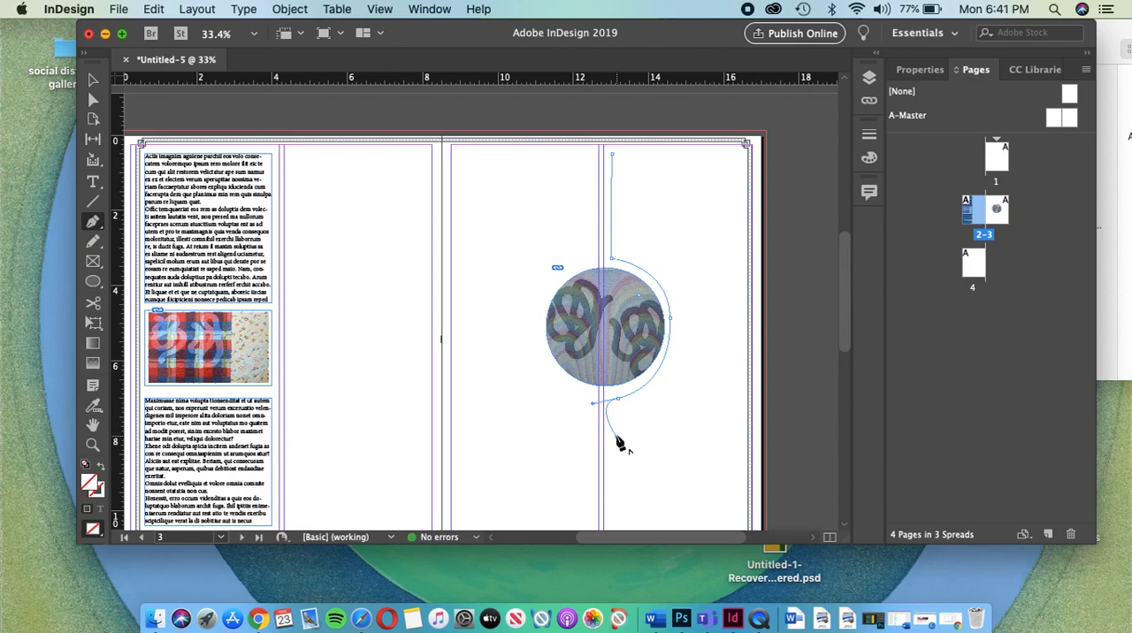
pyautogui.press('super+z')
pyautogui.click(618, 402)
pyautogui.click(618, 442)
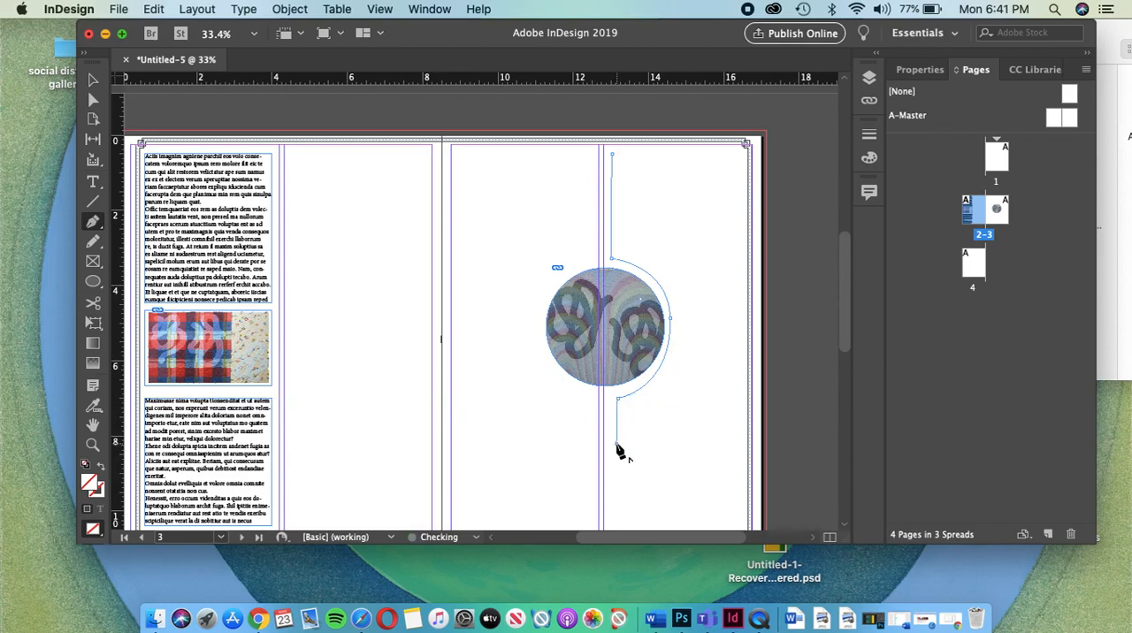
pyautogui.click(725, 444)
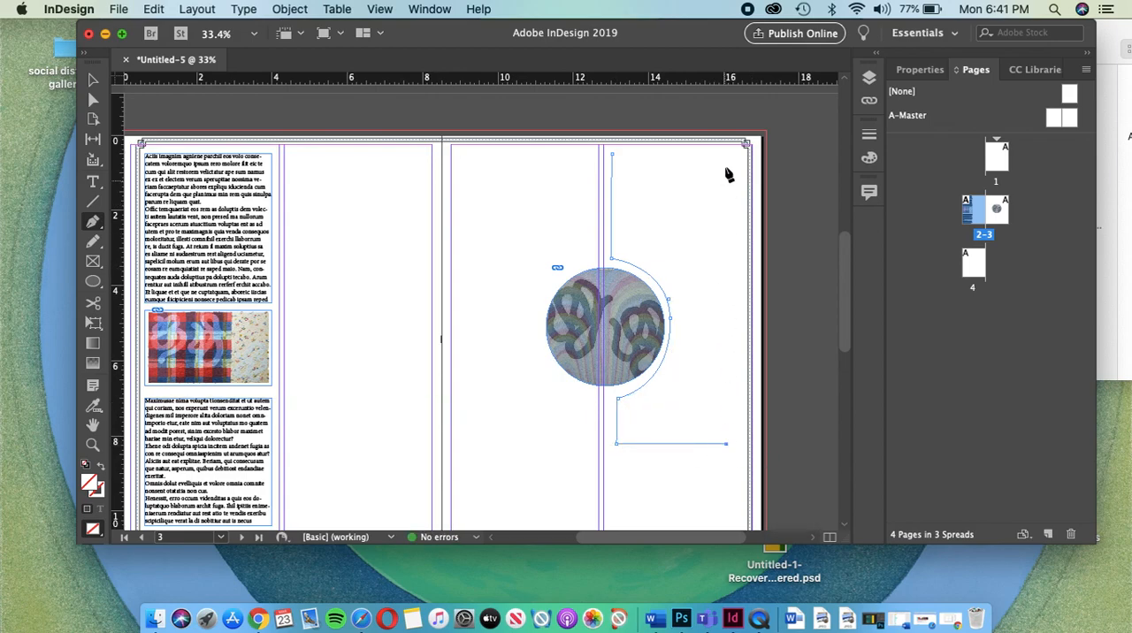
pyautogui.click(726, 155)
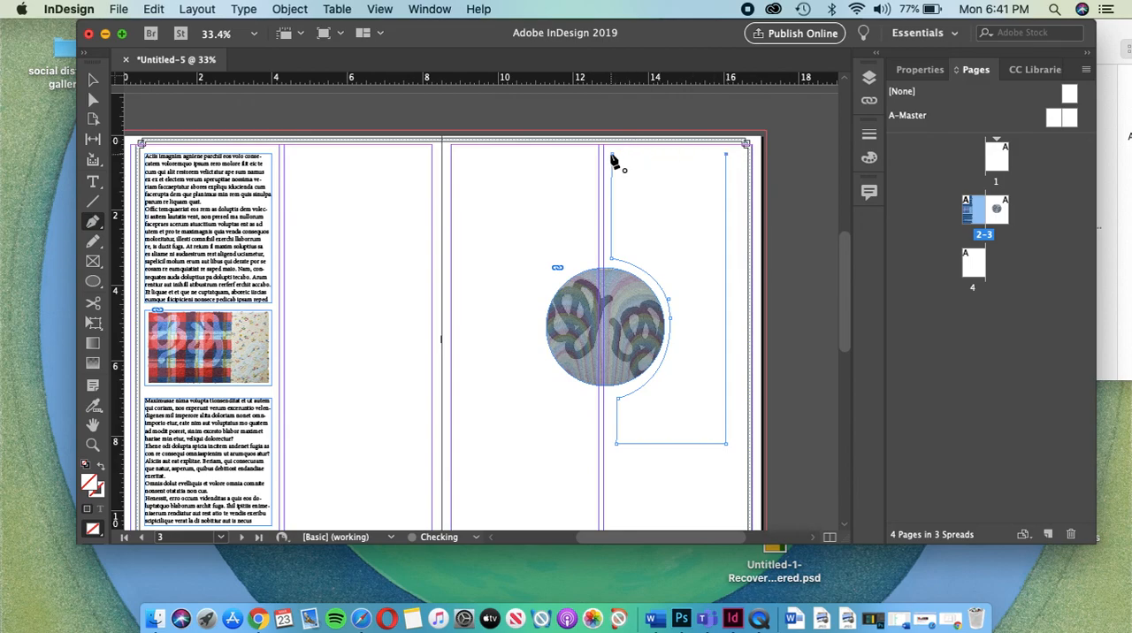
pyautogui.click(612, 156)
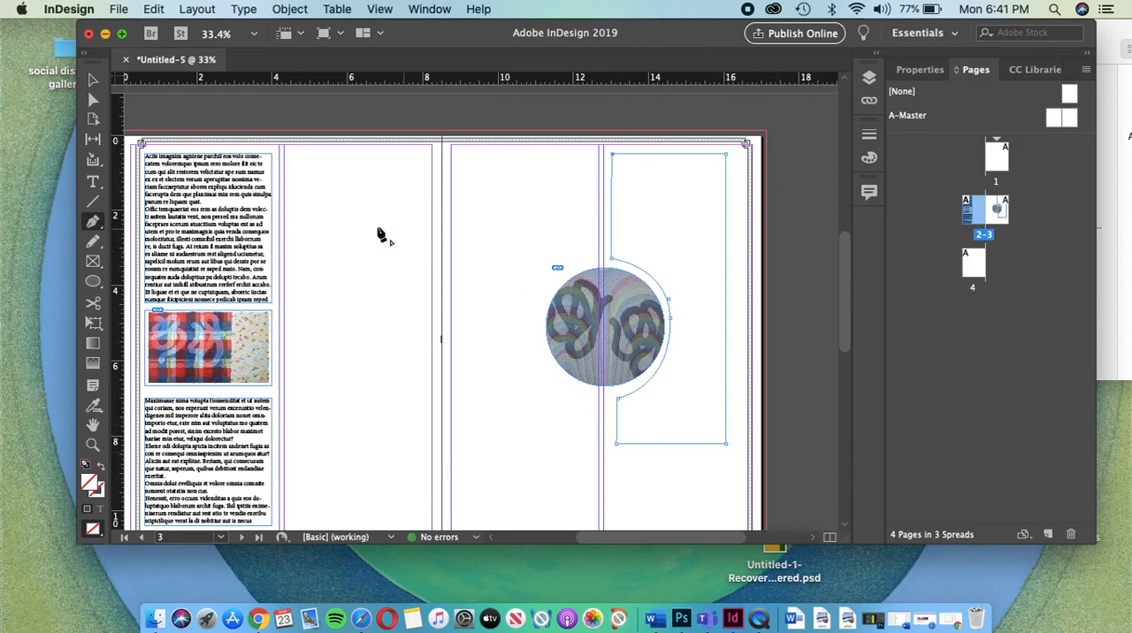
# Step: Turn the pen-drawn shape on page 3 into a text frame and fill it with placeholder text
pyautogui.click(93, 182)
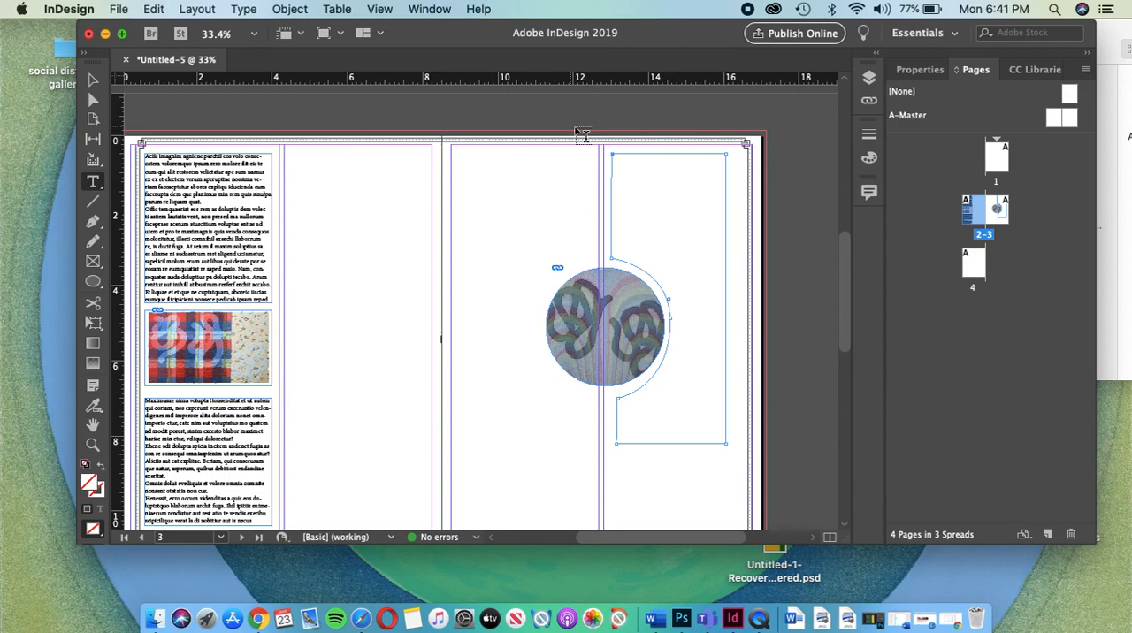
pyautogui.click(629, 163)
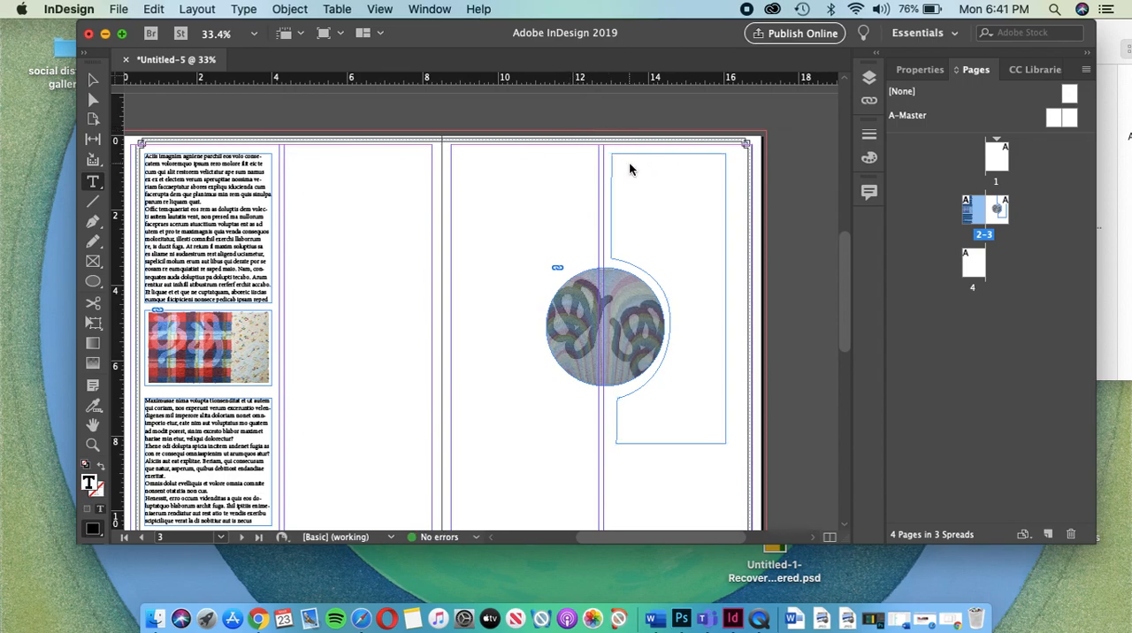
pyautogui.click(246, 10)
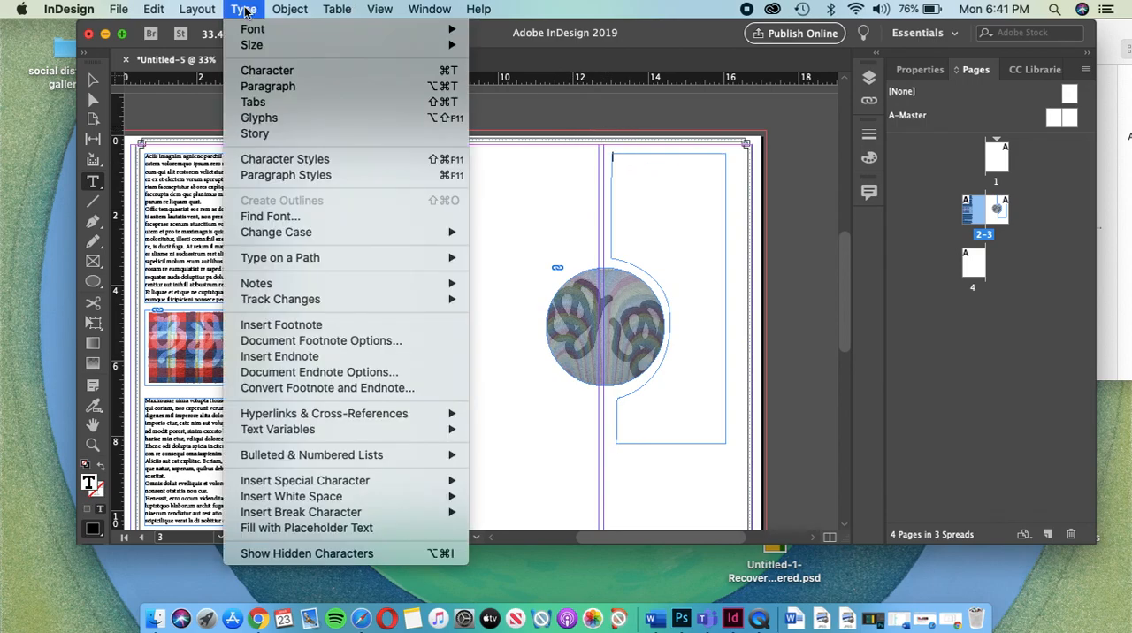
pyautogui.click(286, 529)
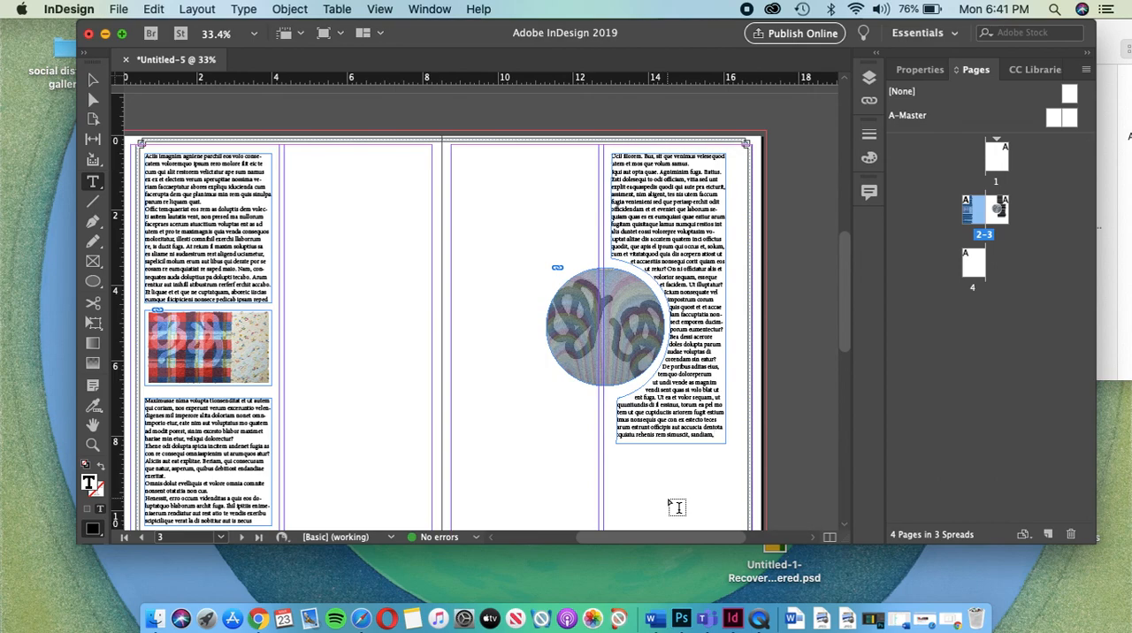
# Step: Shorten the curved text frame on page 3 by raising its lower edge about 0.9 inches
pyautogui.scroll(-3, 709, 373)
pyautogui.hscroll(1, 709, 374)
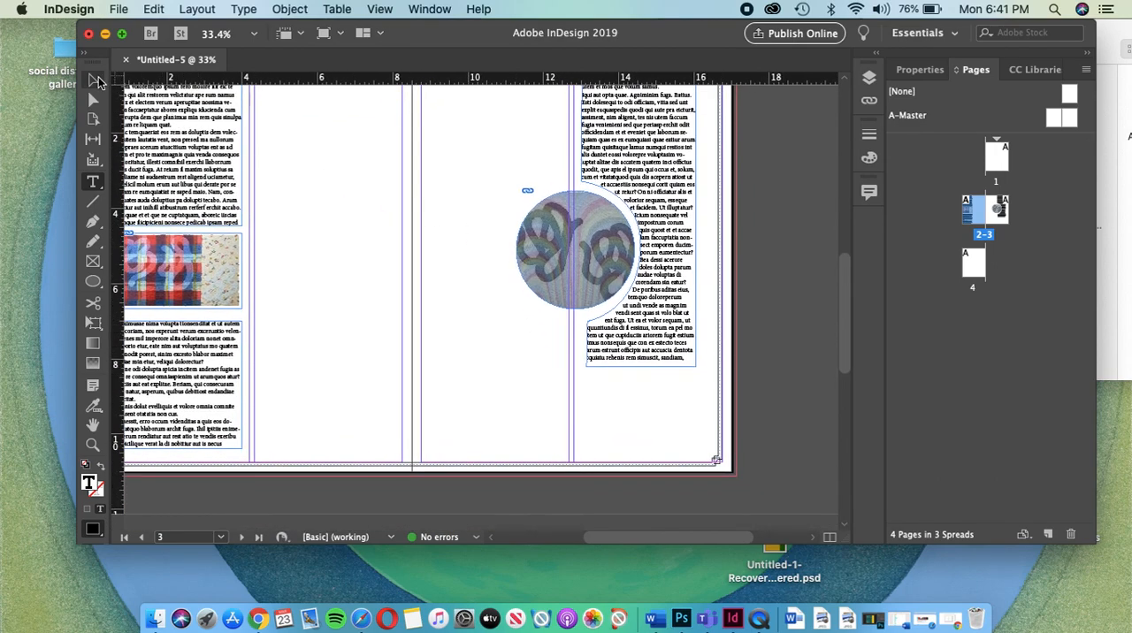
pyautogui.click(95, 80)
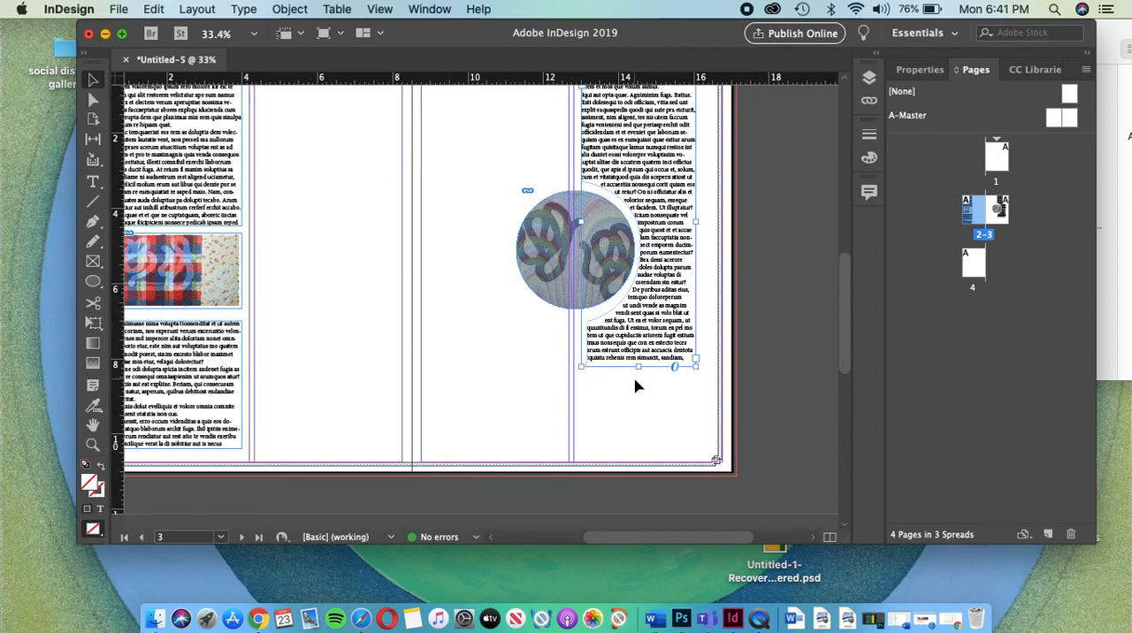
pyautogui.moveTo(637, 371); pyautogui.dragTo(638, 335)
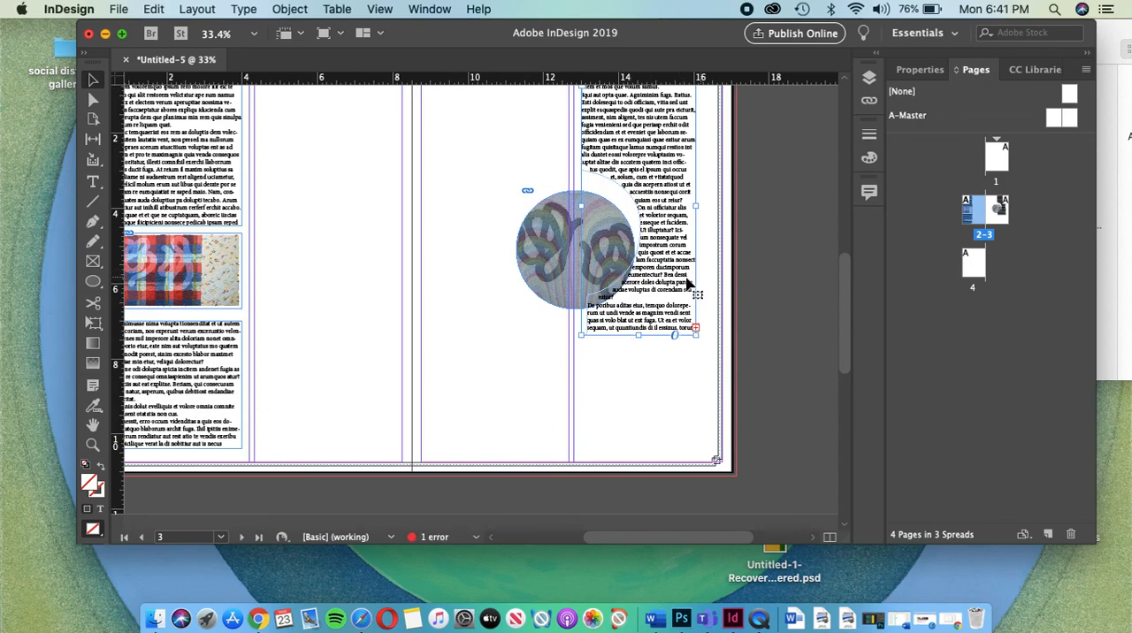
pyautogui.scroll(1, 703, 182)
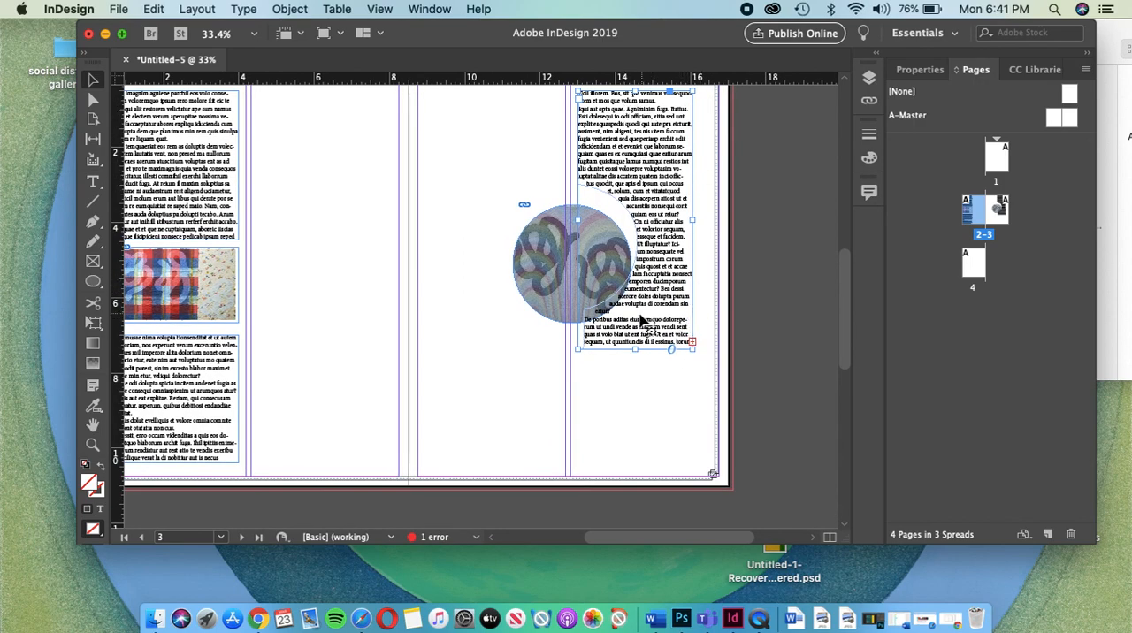
pyautogui.scroll(1, 646, 143)
pyautogui.scroll(-1, 645, 143)
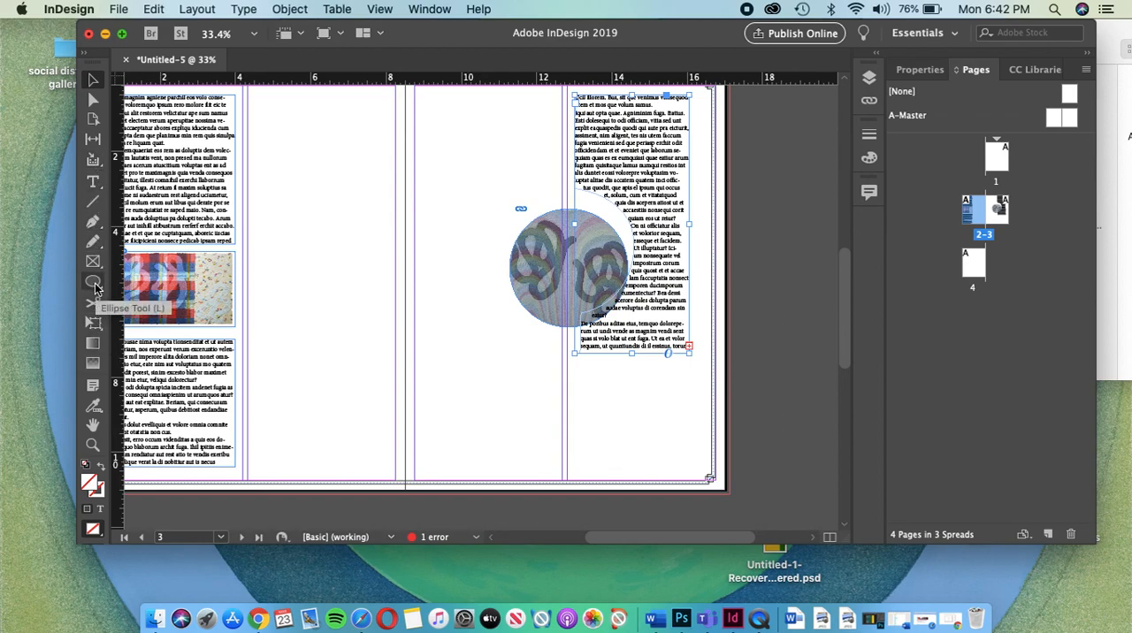
# Step: Draw a rectangle about 3 by 2.2 inches below the curved text frame, and shift that text frame slightly right to match its right edge
pyautogui.moveTo(95, 284); pyautogui.dragTo(124, 299)
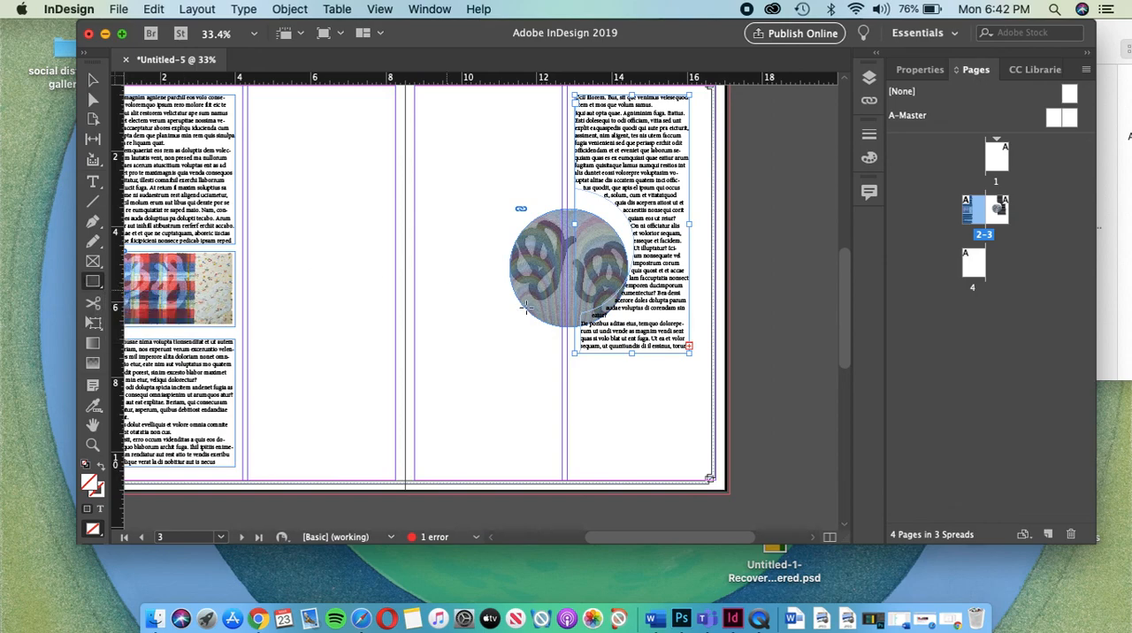
pyautogui.moveTo(581, 367); pyautogui.dragTo(693, 449)
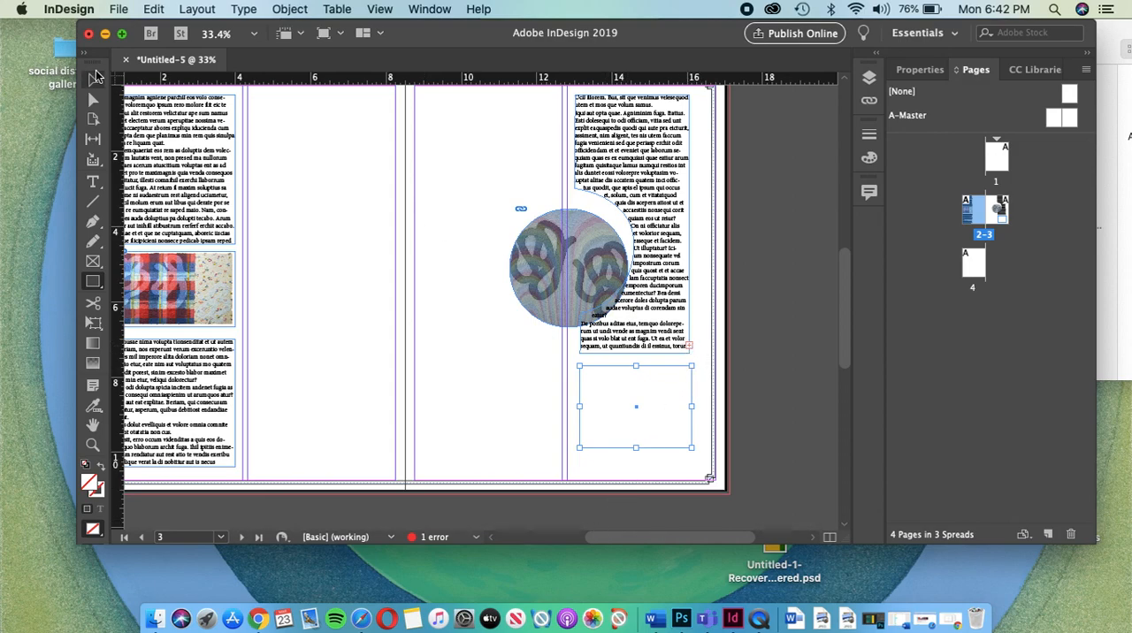
pyautogui.click(93, 80)
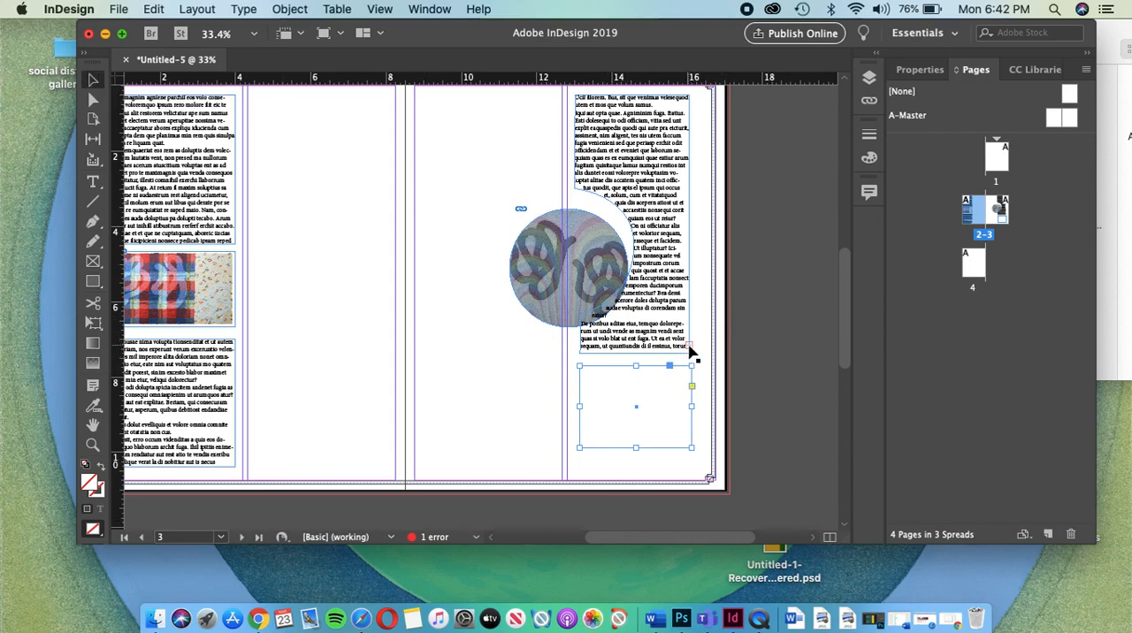
pyautogui.moveTo(689, 347)
pyautogui.mouseDown()
pyautogui.moveTo(667, 386)
pyautogui.moveTo(692, 354)
pyautogui.mouseUp()
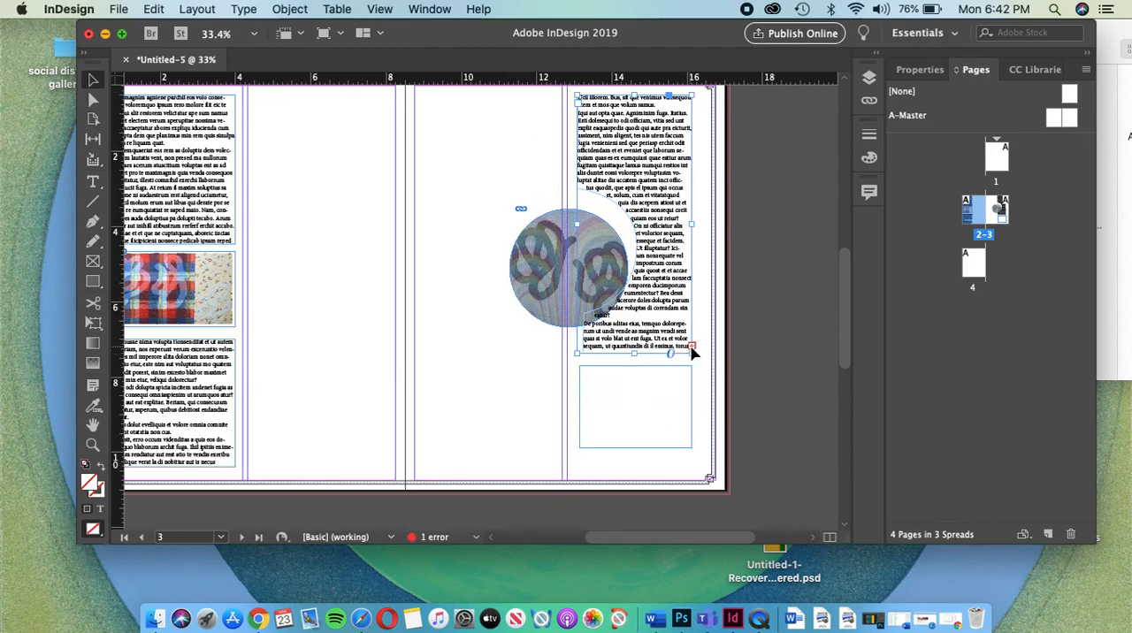
# Step: Thread the overset text from the curved text frame on page 3 into the rectangle below it
pyautogui.click(692, 347)
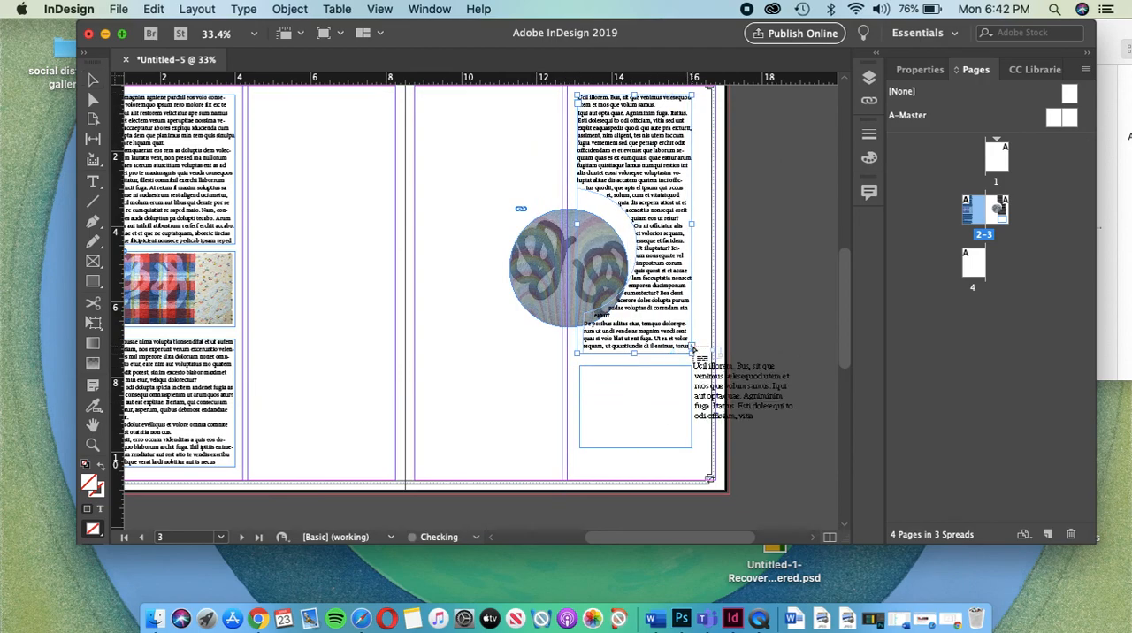
pyautogui.click(616, 389)
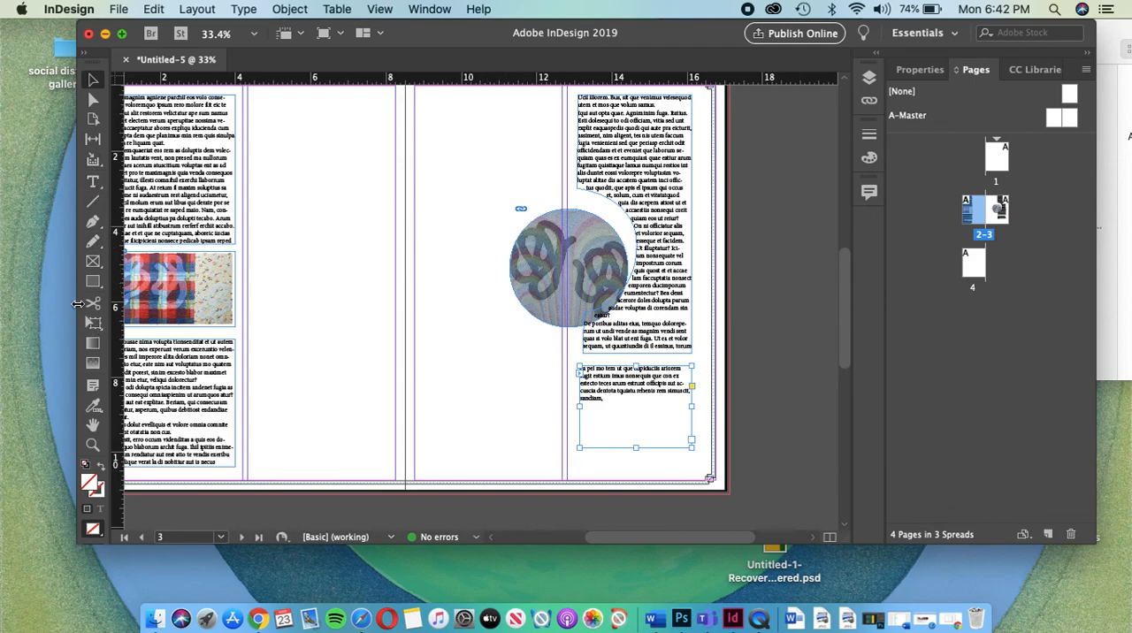
# Step: Draw a closed, curvy freeform shape about 4.5 by 5.8 inches with the Pen tool, spanning page 2's inner column and the spine
pyautogui.click(93, 221)
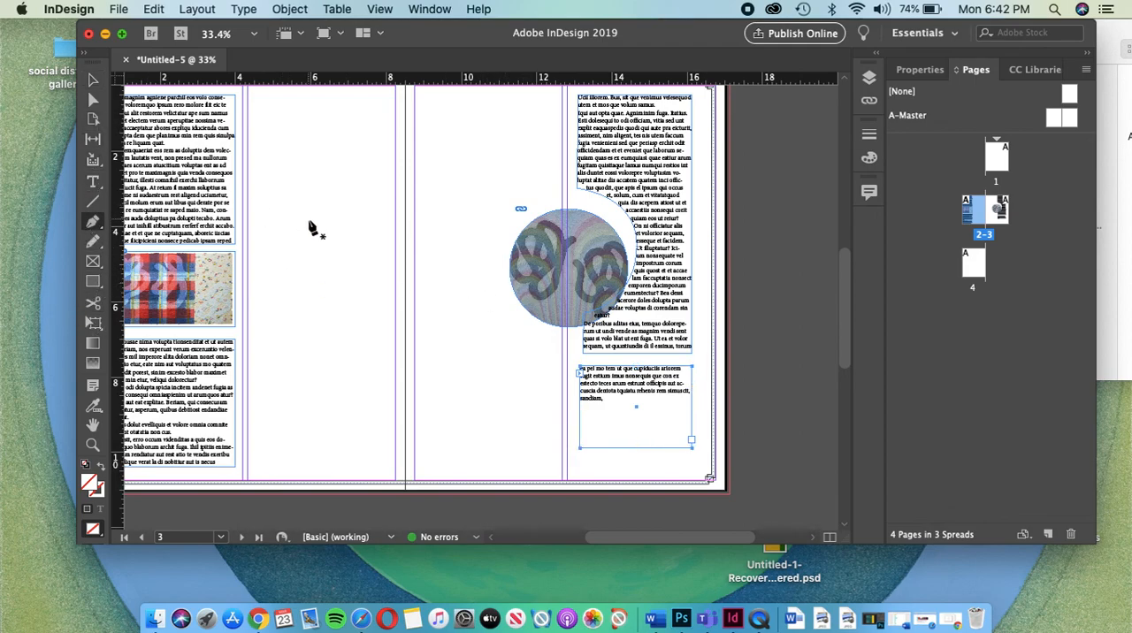
pyautogui.click(297, 218)
pyautogui.moveTo(357, 160); pyautogui.dragTo(405, 209)
pyautogui.moveTo(427, 261); pyautogui.dragTo(343, 385)
pyautogui.moveTo(278, 323); pyautogui.dragTo(348, 281)
pyautogui.moveTo(345, 232); pyautogui.dragTo(345, 230)
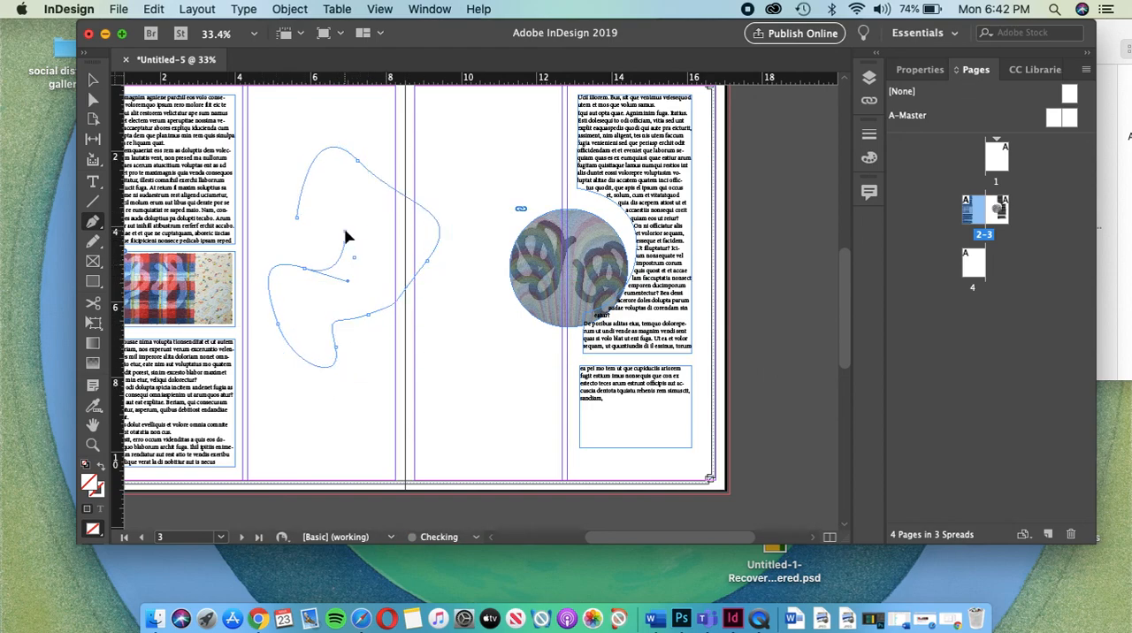
pyautogui.click(297, 219)
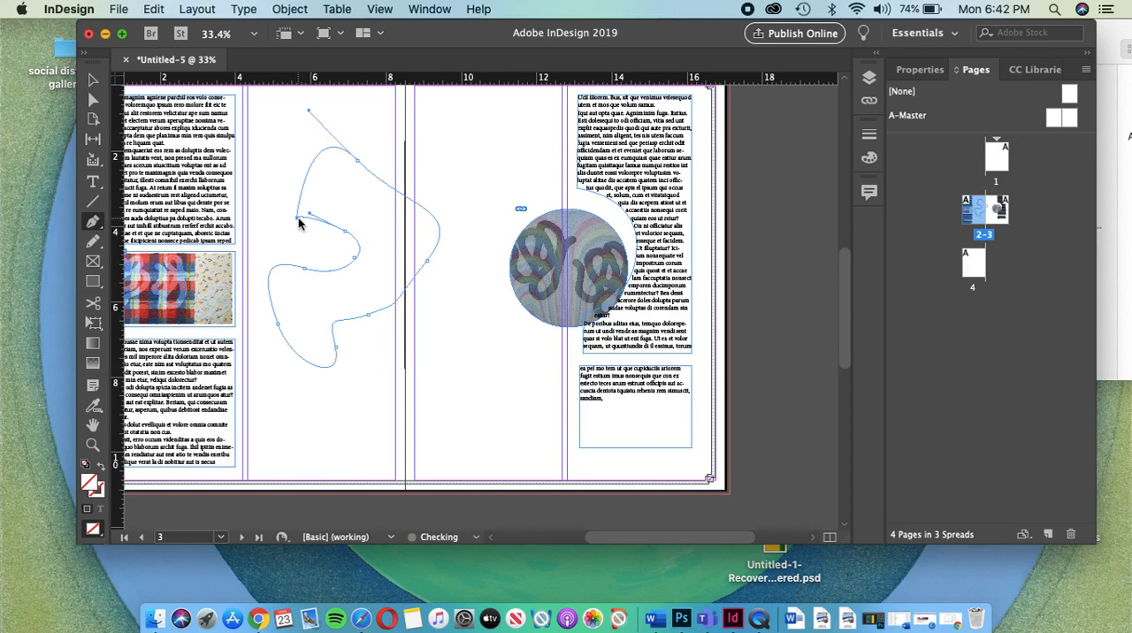
# Step: Place Light.jpg from the Finder's 2020 folder inside the freeform shape
pyautogui.click(1127, 105)
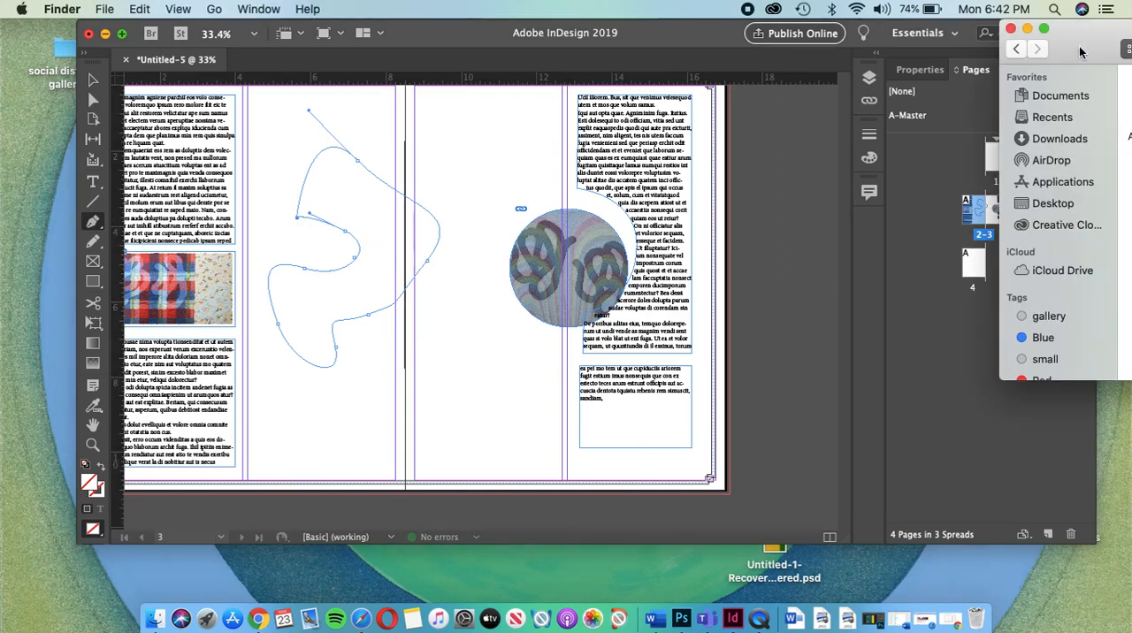
pyautogui.moveTo(1081, 51); pyautogui.dragTo(734, 46)
pyautogui.moveTo(1111, 124); pyautogui.dragTo(375, 210)
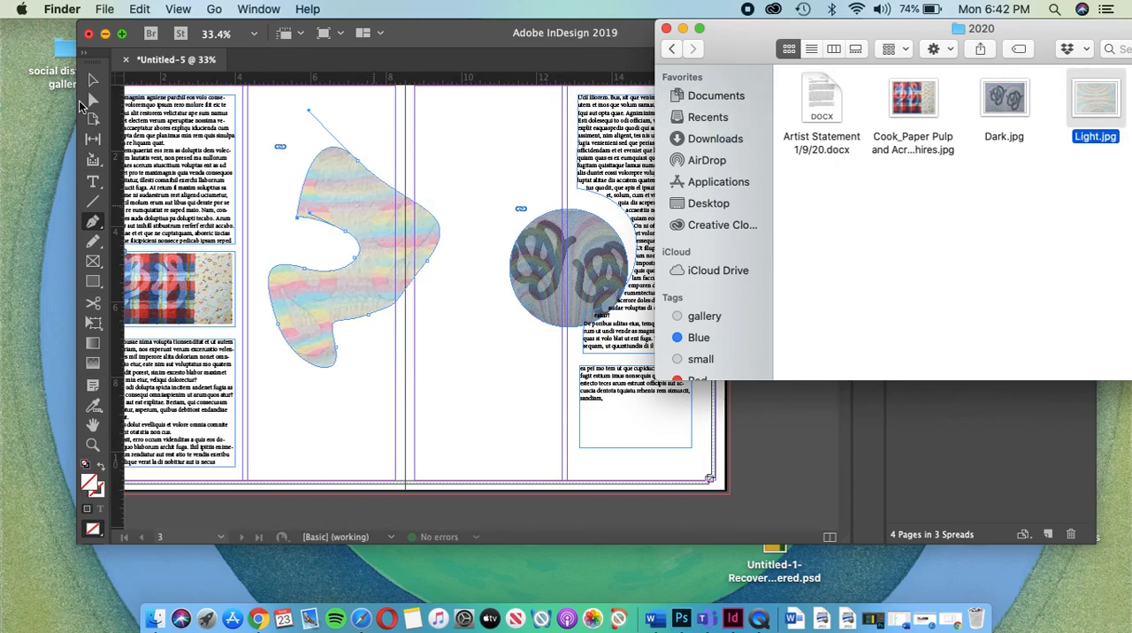
# Step: Shorten the freeform image frame by lowering its upper edge about 0.4 inches, extending it slightly to the left
pyautogui.click(92, 103)
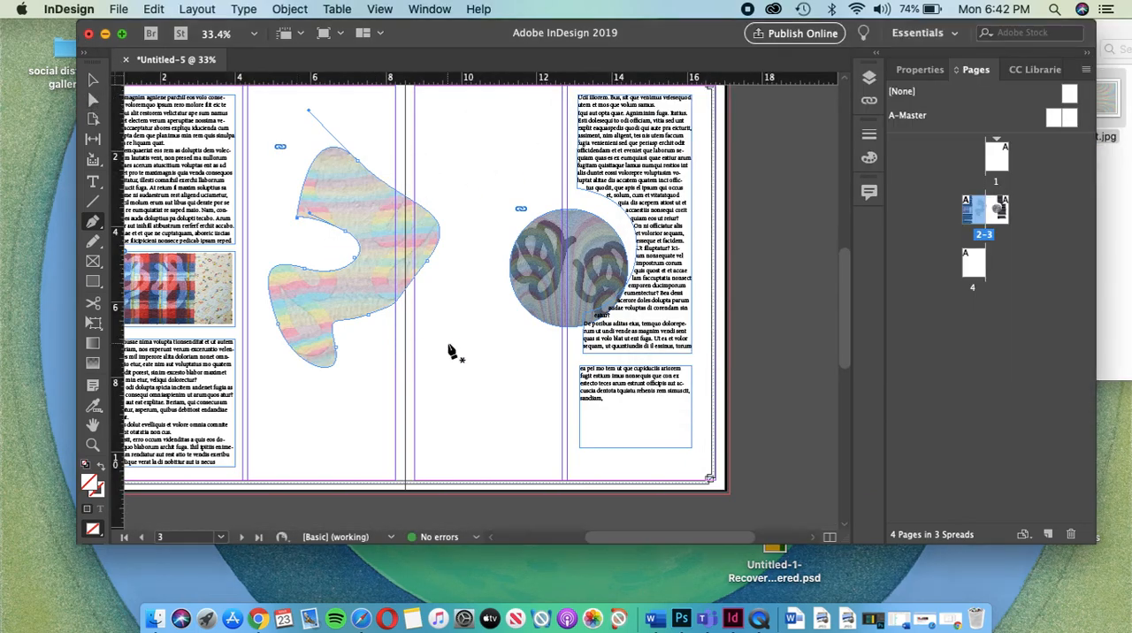
pyautogui.moveTo(355, 257); pyautogui.dragTo(343, 228)
pyautogui.click(92, 80)
pyautogui.click(344, 242)
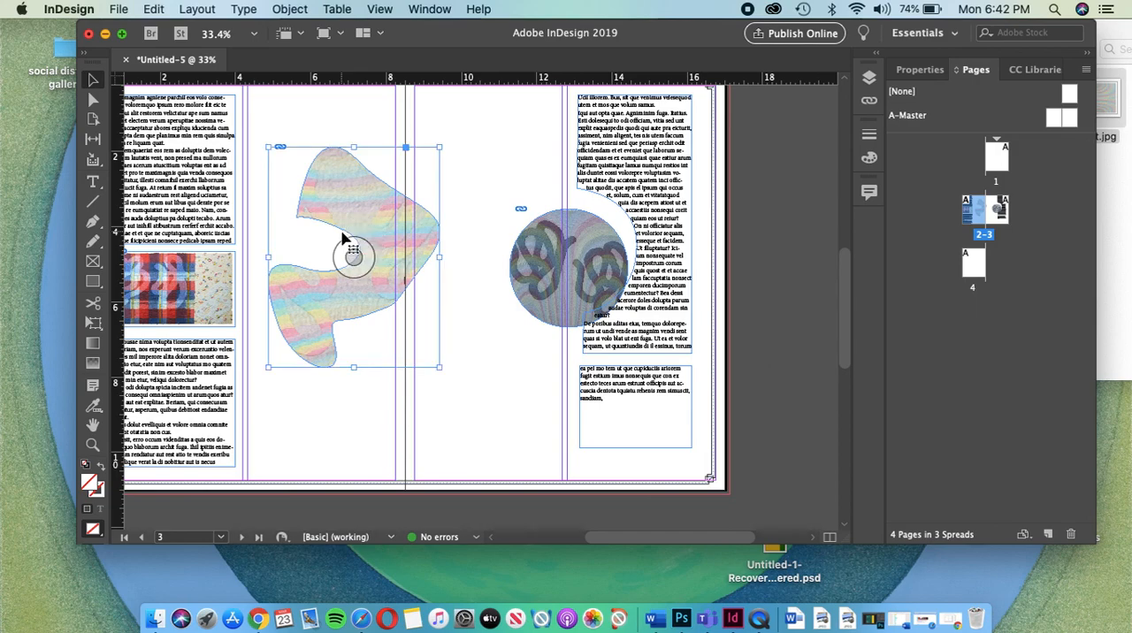
pyautogui.moveTo(266, 145)
pyautogui.mouseDown()
pyautogui.moveTo(316, 210)
pyautogui.moveTo(327, 207)
pyautogui.moveTo(262, 161)
pyautogui.mouseUp()
# Step: Reposition the Light.jpg image inside the freeform frame, shifting it down and slightly right with Direct Selection
pyautogui.click(93, 100)
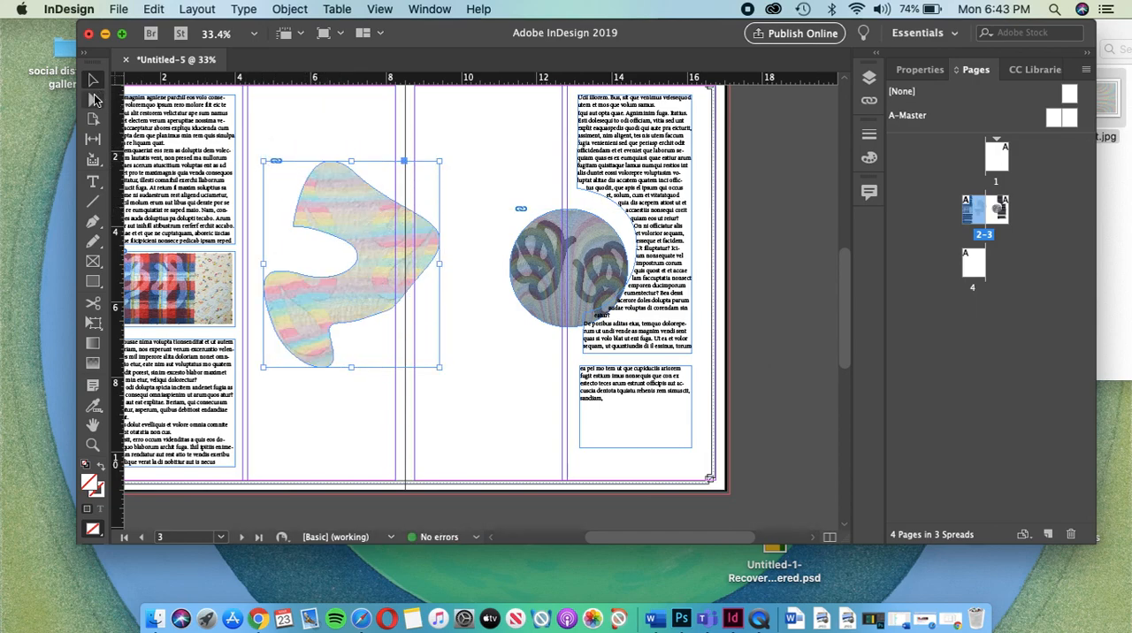
pyautogui.click(358, 181)
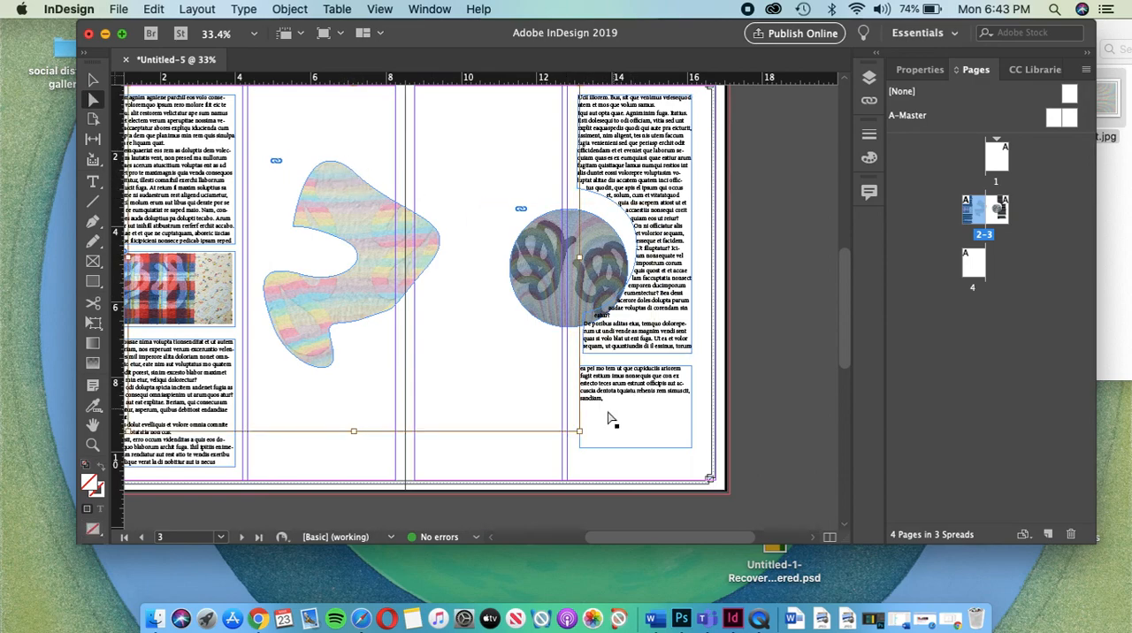
pyautogui.click(94, 80)
pyautogui.click(94, 100)
pyautogui.moveTo(362, 182)
pyautogui.mouseDown()
pyautogui.moveTo(389, 216)
pyautogui.moveTo(423, 215)
pyautogui.moveTo(393, 136)
pyautogui.moveTo(379, 245)
pyautogui.mouseUp()
# Step: Reshape the freeform frame's upper edge by lowering its top anchor point slightly and flattening that point's direction handle
pyautogui.click(93, 81)
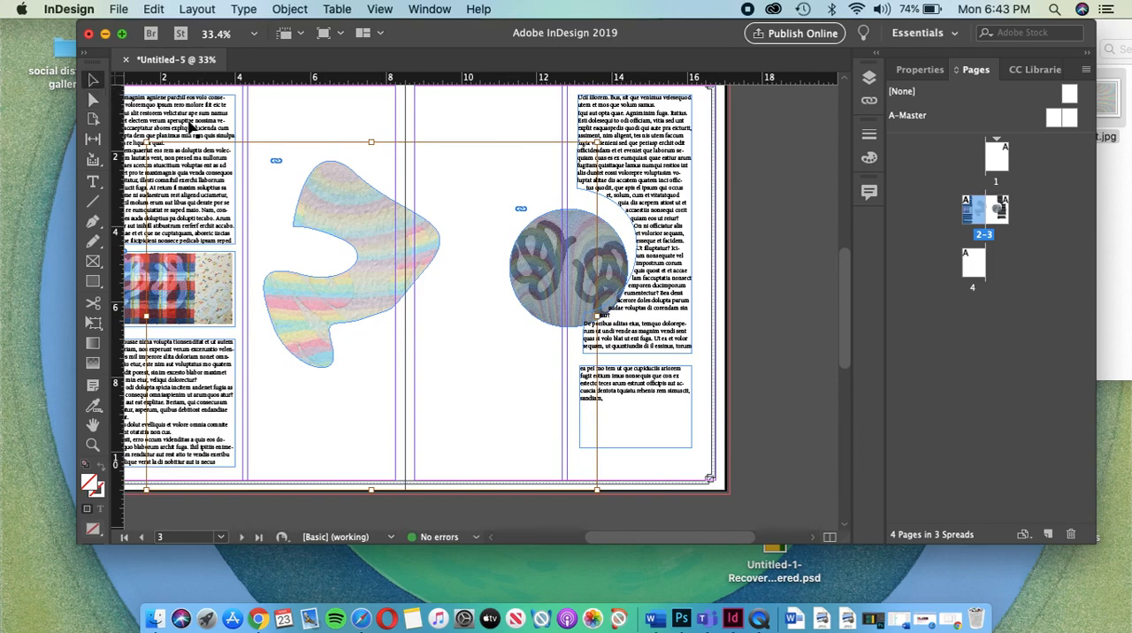
pyautogui.click(94, 100)
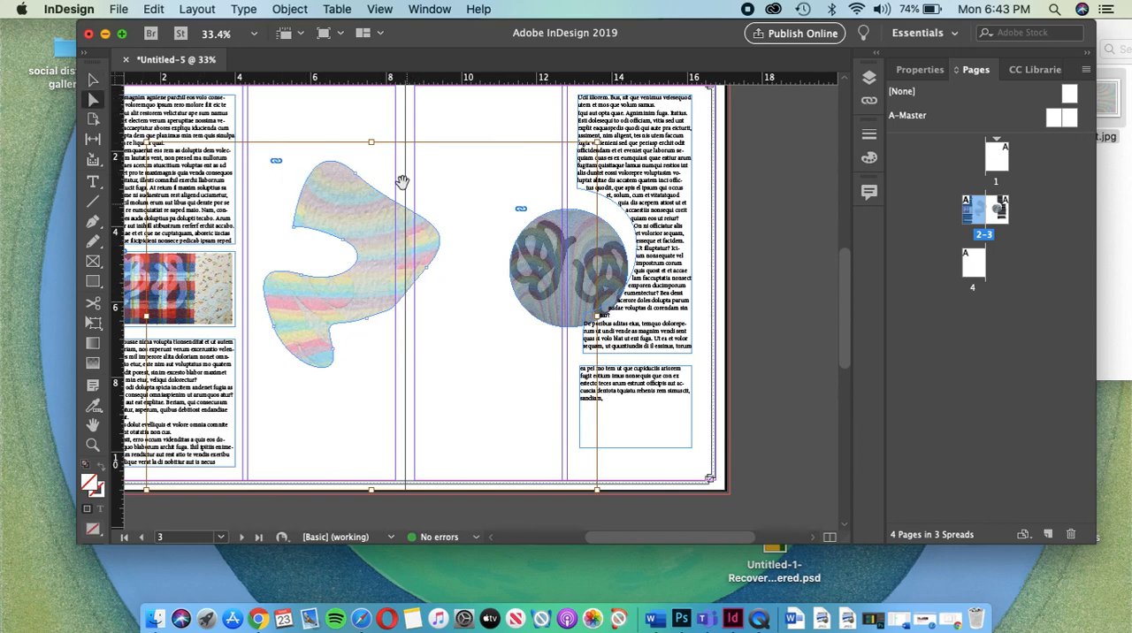
pyautogui.click(418, 131)
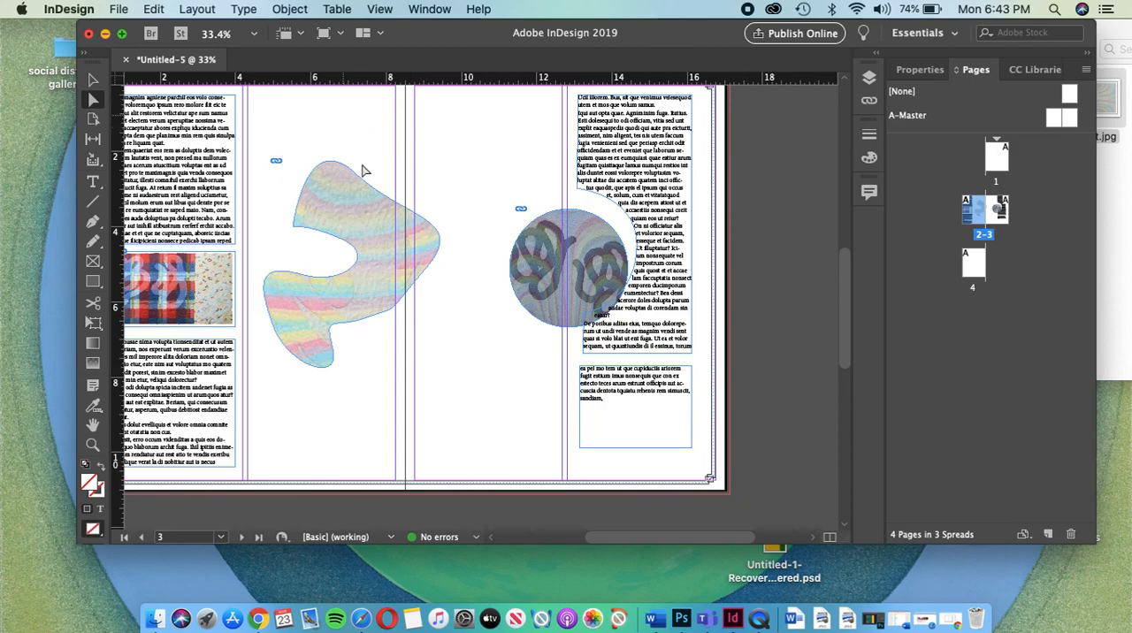
pyautogui.moveTo(356, 178)
pyautogui.mouseDown()
pyautogui.moveTo(352, 204)
pyautogui.moveTo(360, 184)
pyautogui.mouseUp()
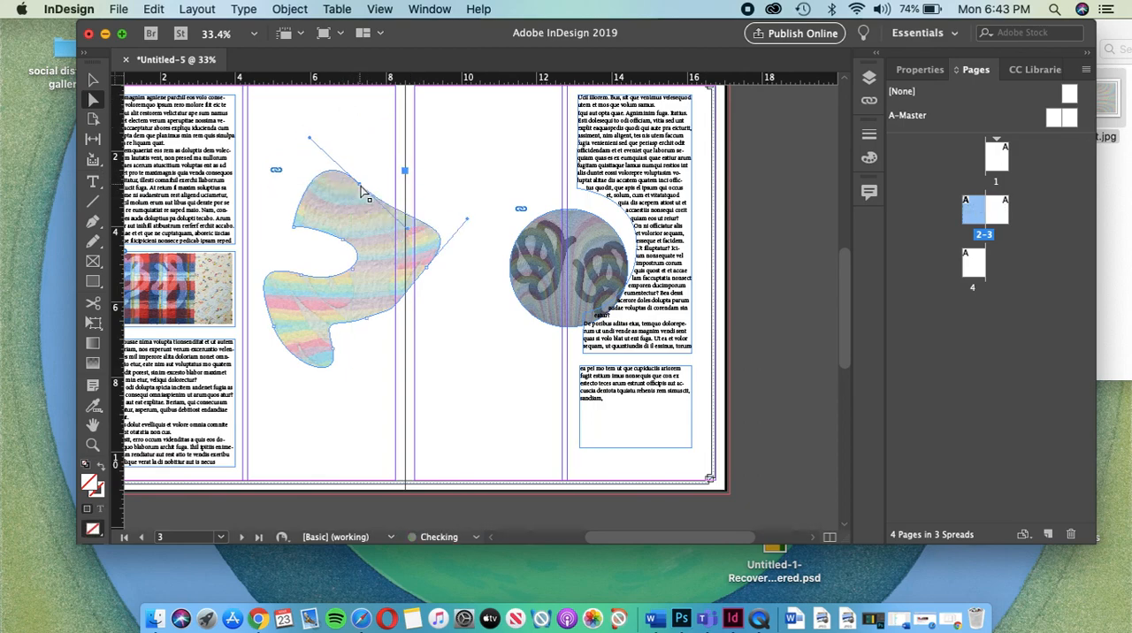
pyautogui.moveTo(310, 142); pyautogui.dragTo(298, 176)
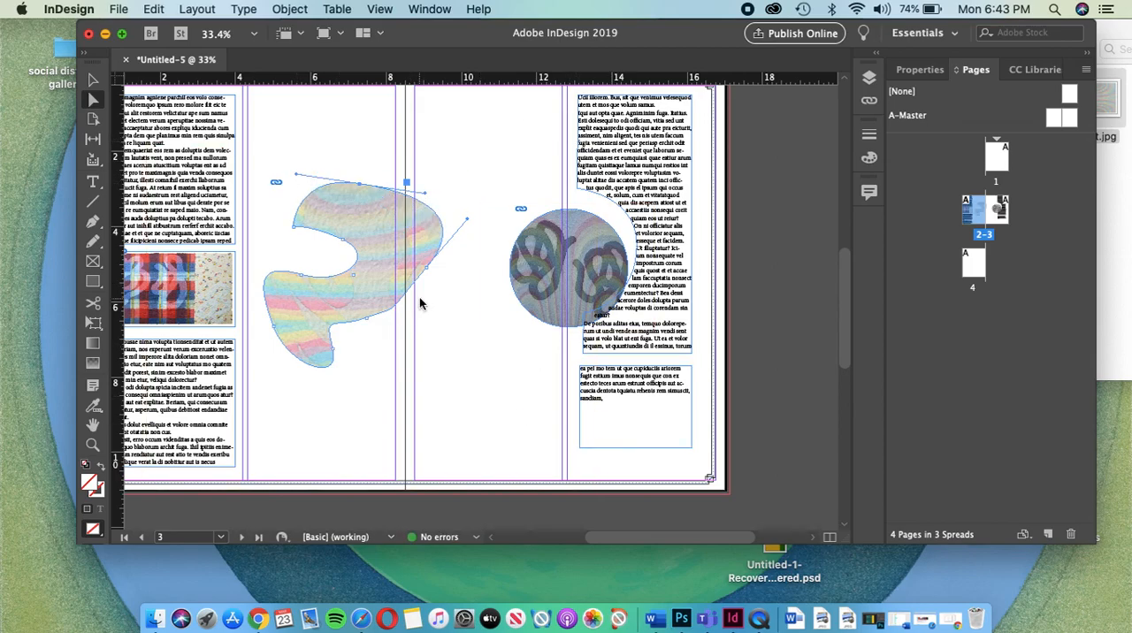
pyautogui.scroll(-3, 420, 297)
pyautogui.scroll(3, 420, 303)
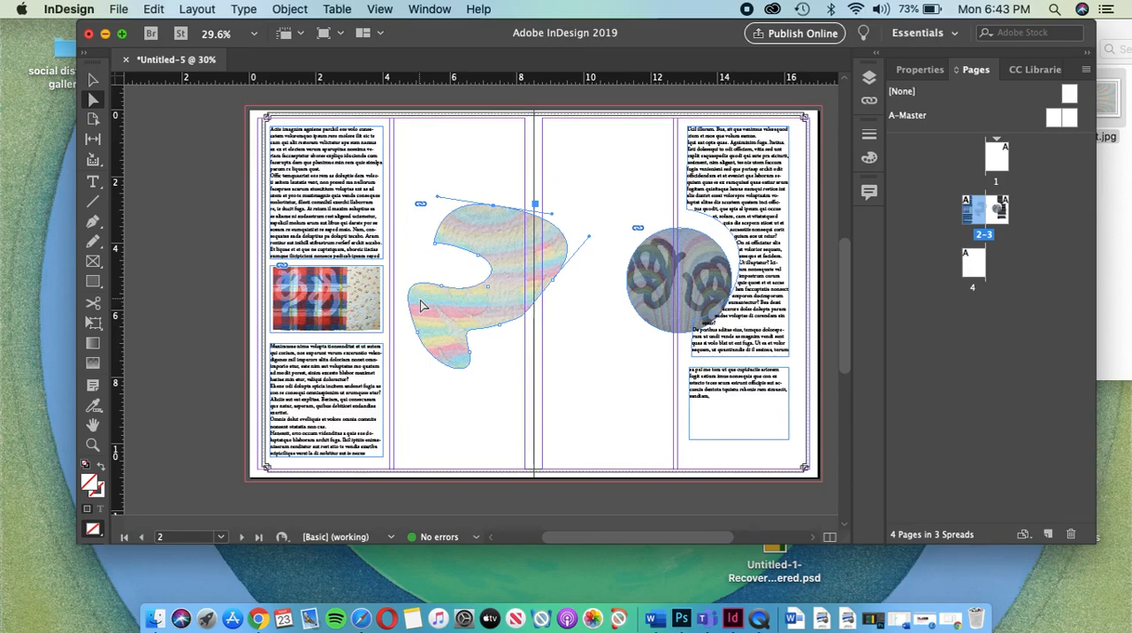
pyautogui.click(95, 79)
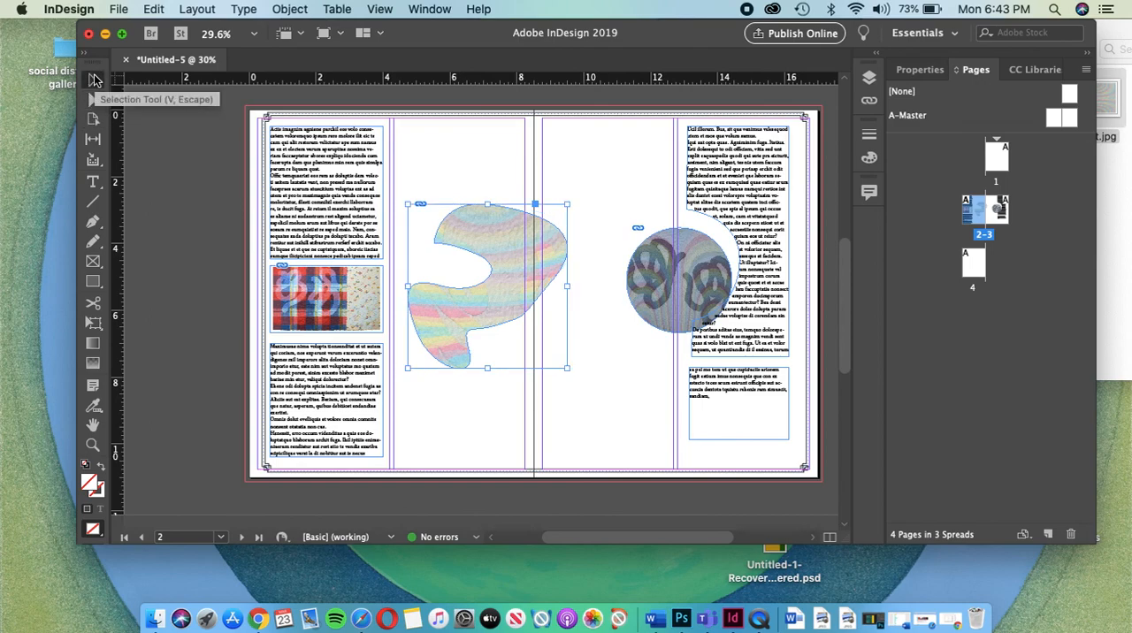
pyautogui.click(94, 101)
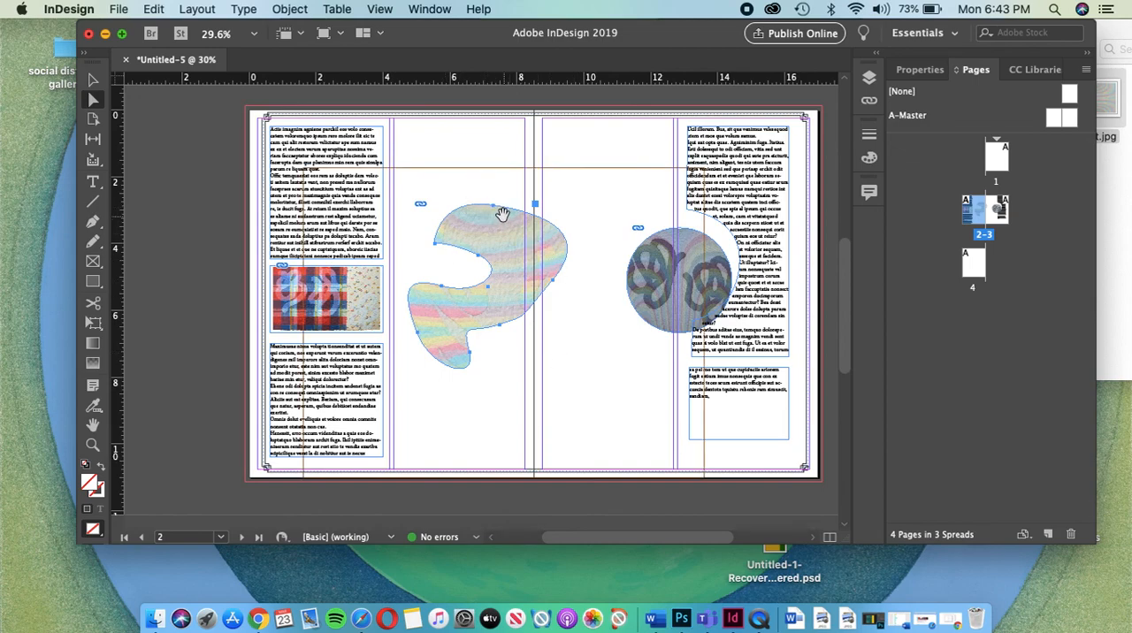
pyautogui.click(93, 182)
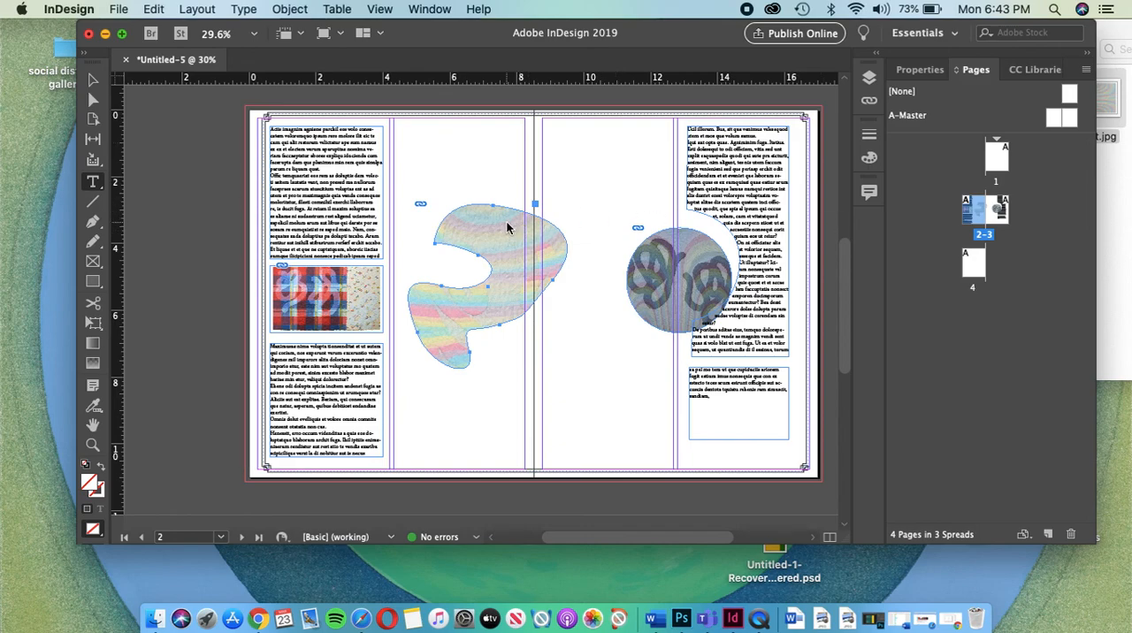
pyautogui.click(93, 80)
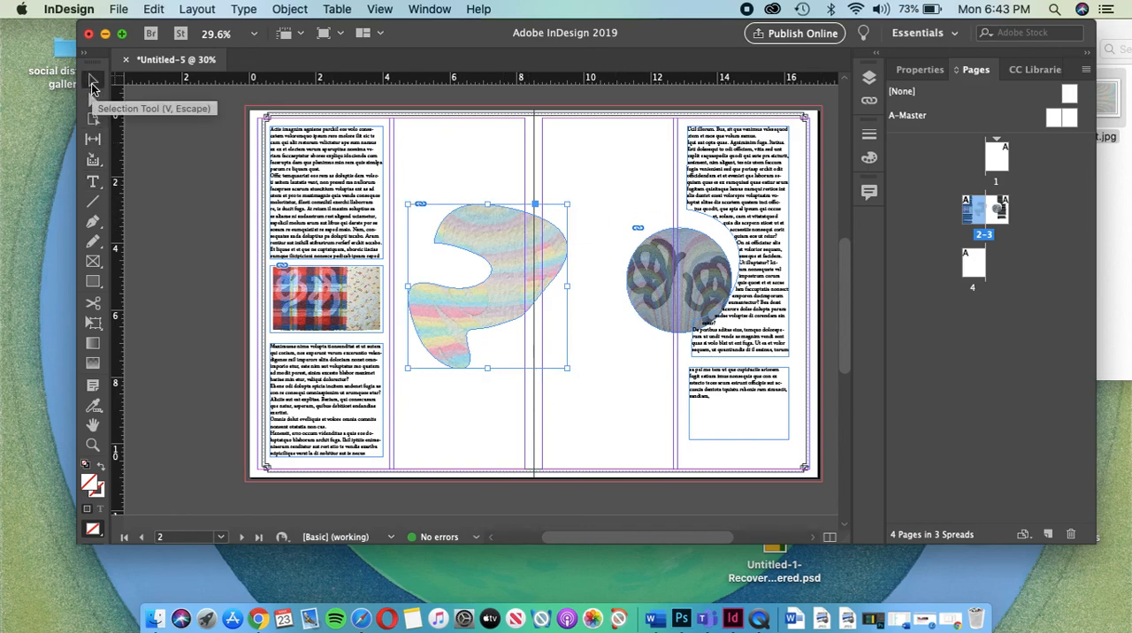
# Step: Select all the text in page 2's upper text frame and set its font to Abadi MT Condensed Extra Bold
pyautogui.click(92, 183)
pyautogui.click(299, 163)
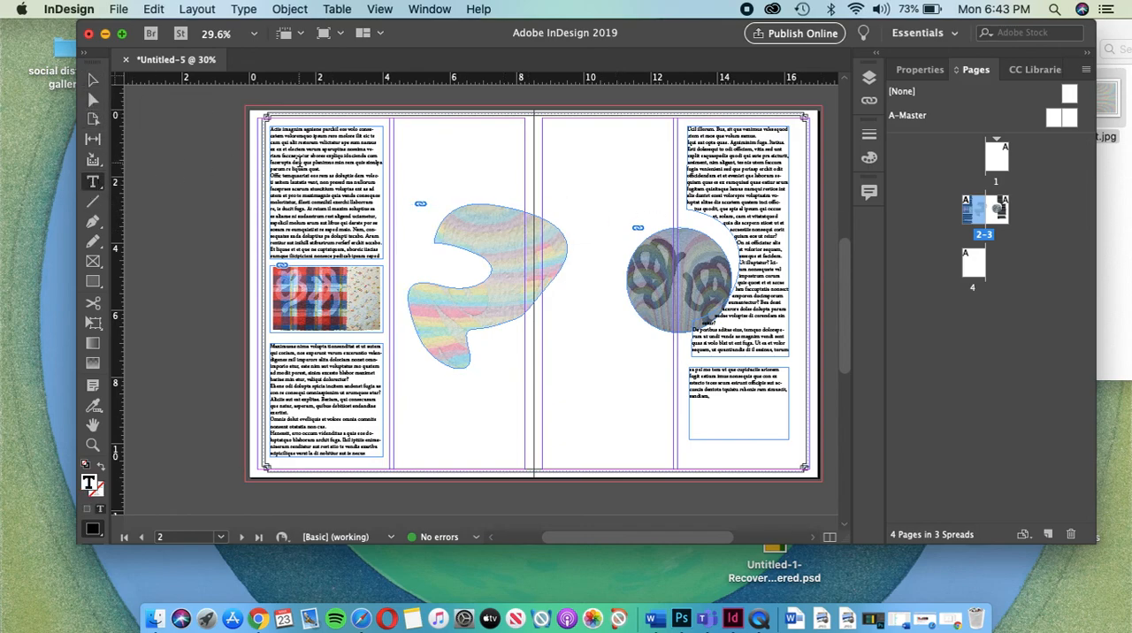
pyautogui.press('super+a')
pyautogui.scroll(3, 381, 255)
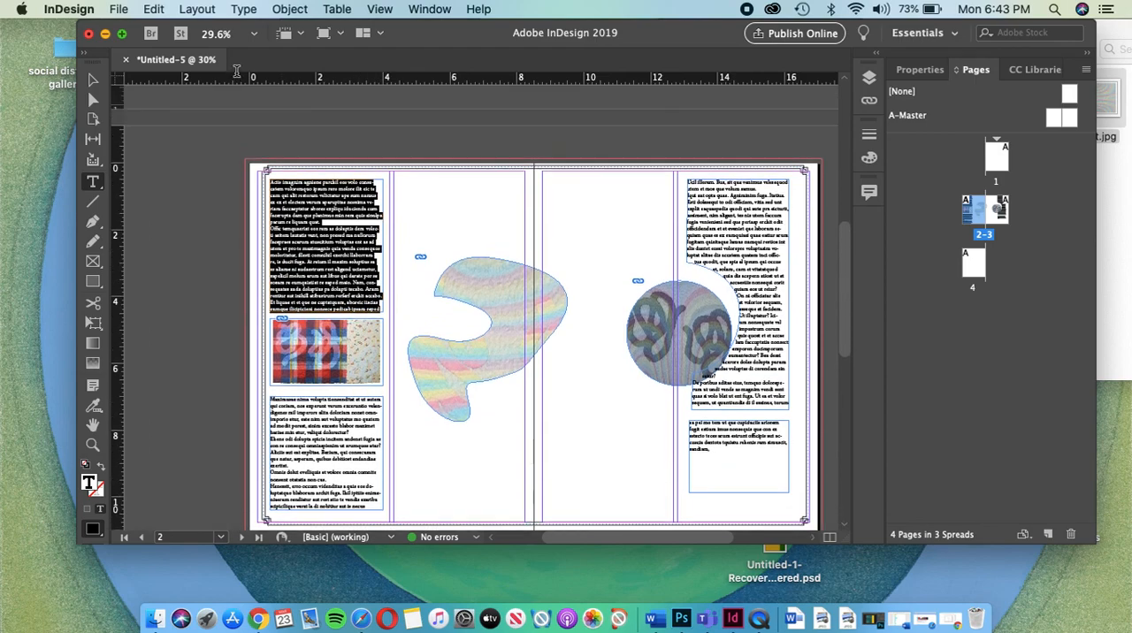
pyautogui.click(923, 70)
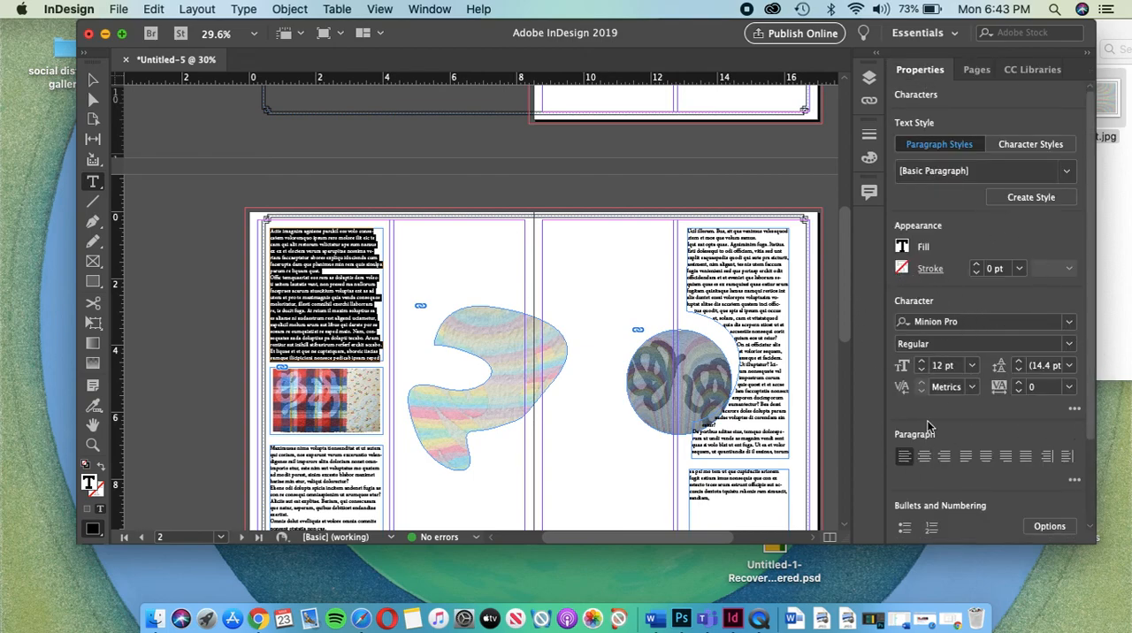
pyautogui.click(1071, 324)
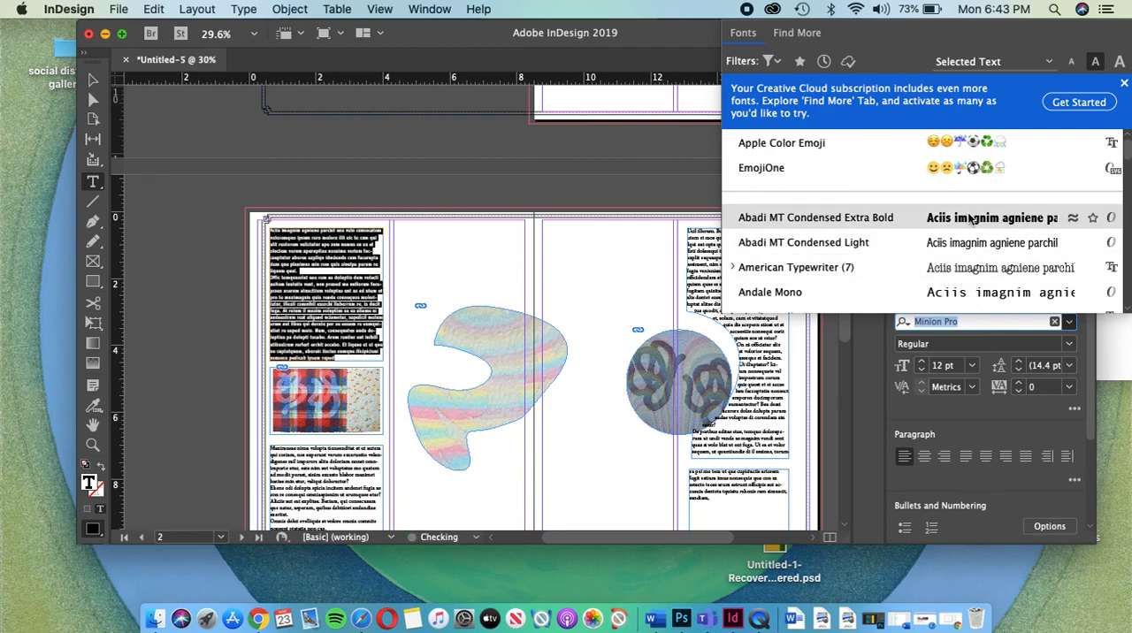
pyautogui.press('Return')
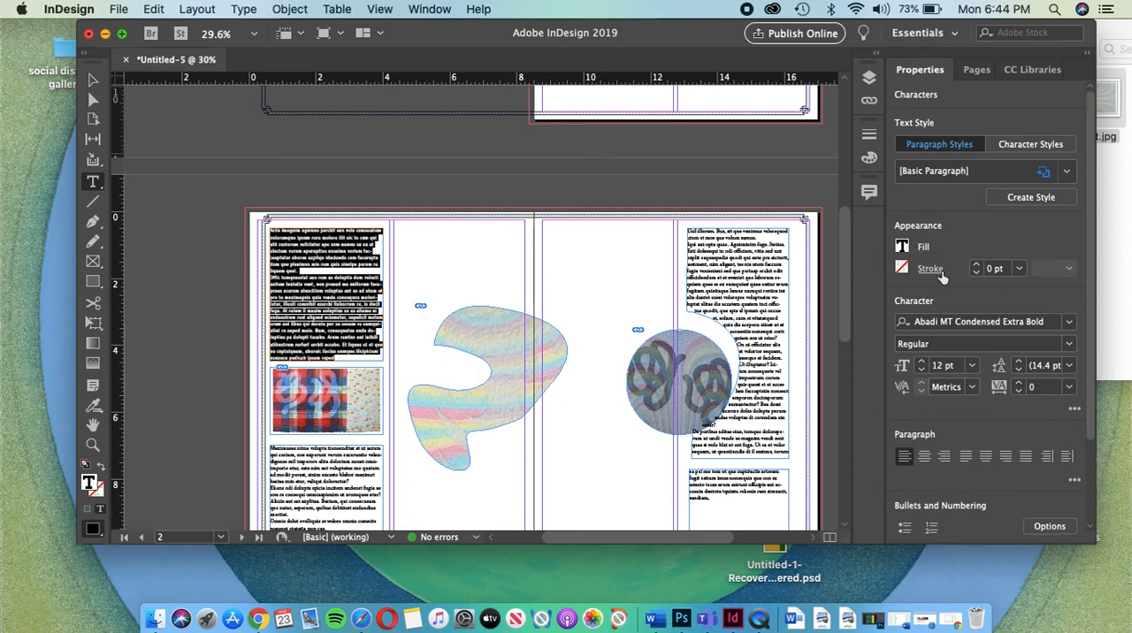
pyautogui.click(870, 158)
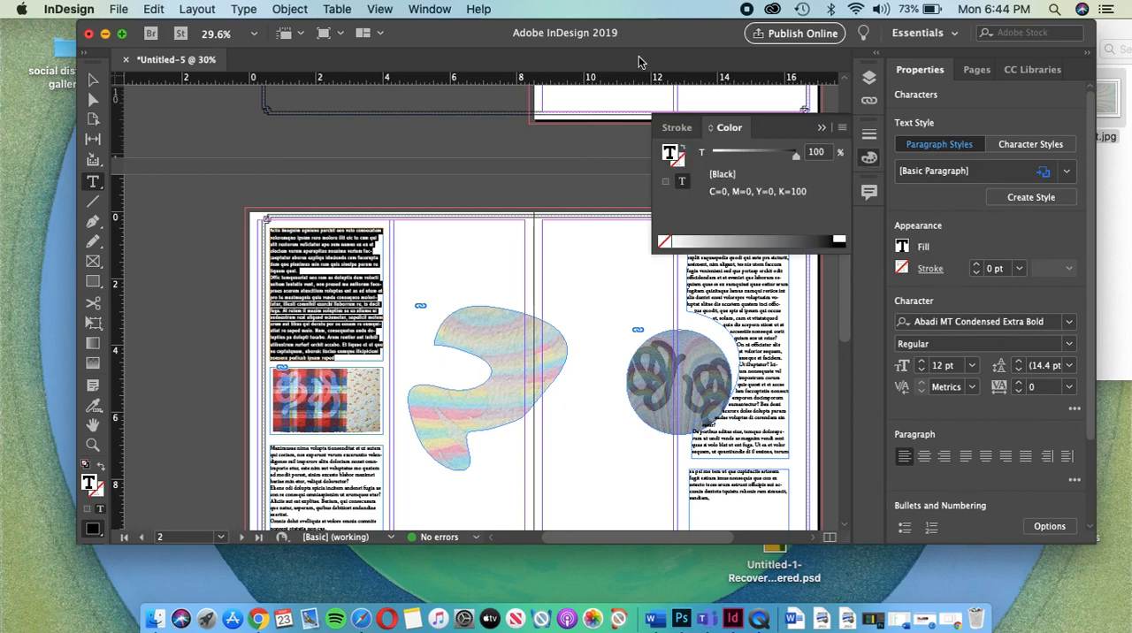
pyautogui.click(92, 182)
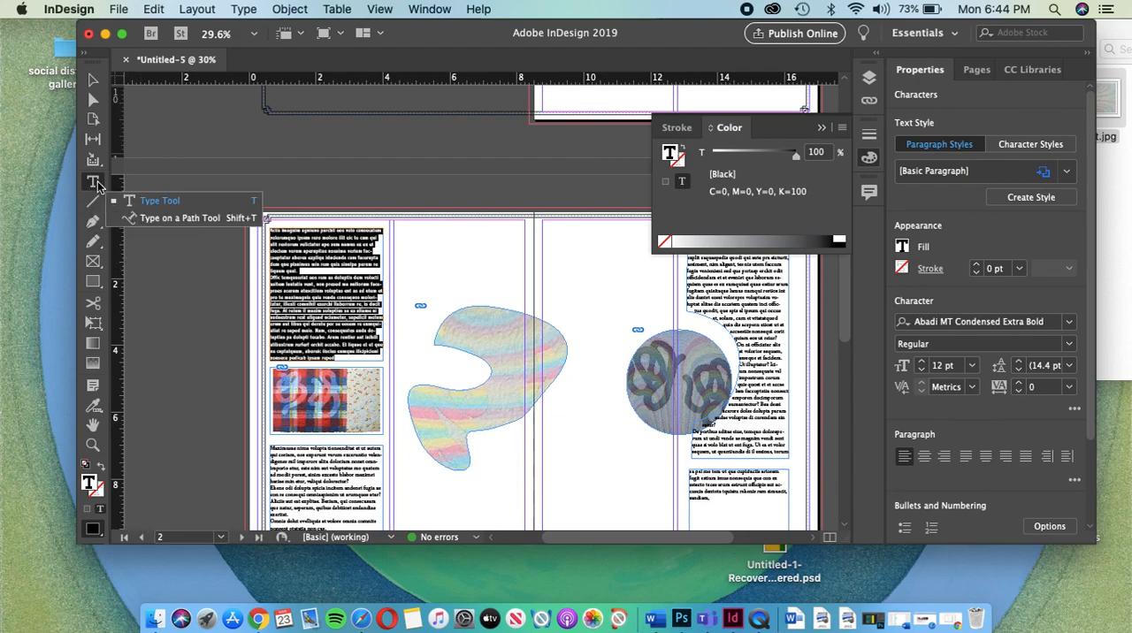
pyautogui.click(160, 223)
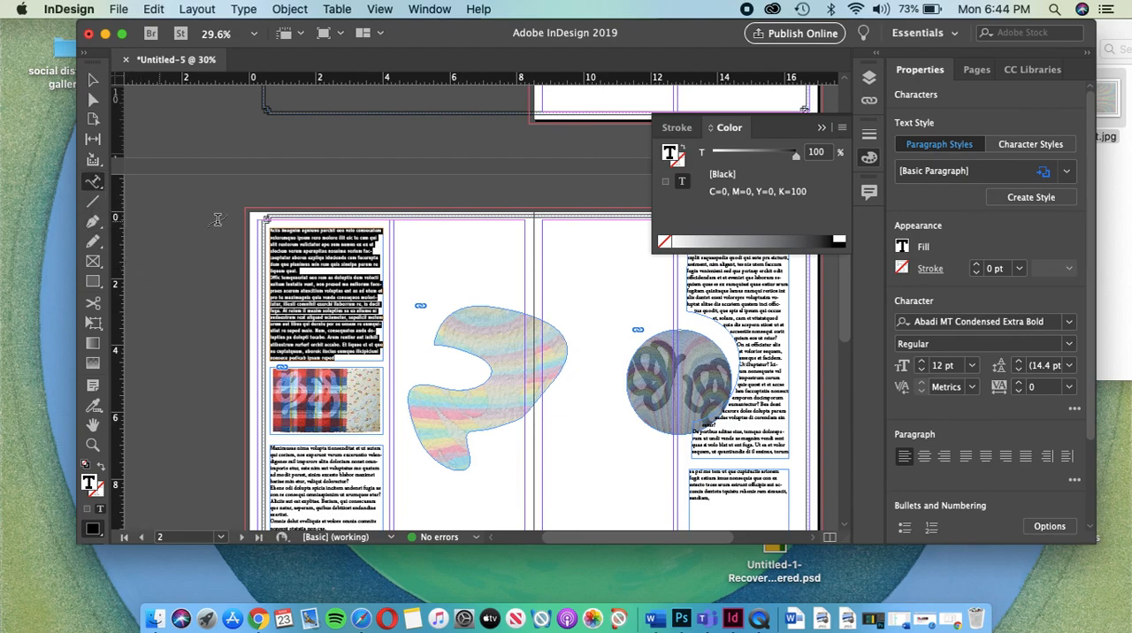
pyautogui.click(448, 251)
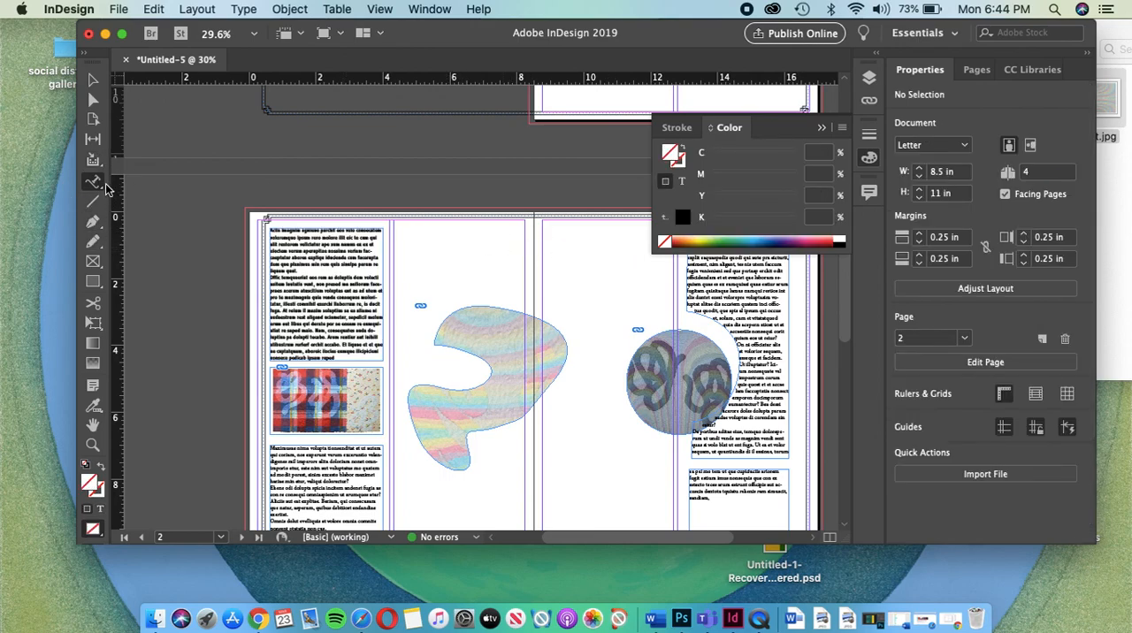
# Step: Draw an open wavy path about 6.4 by 1.4 inches with the Pen tool above the freeform image, across pages 2 and 3
pyautogui.click(94, 222)
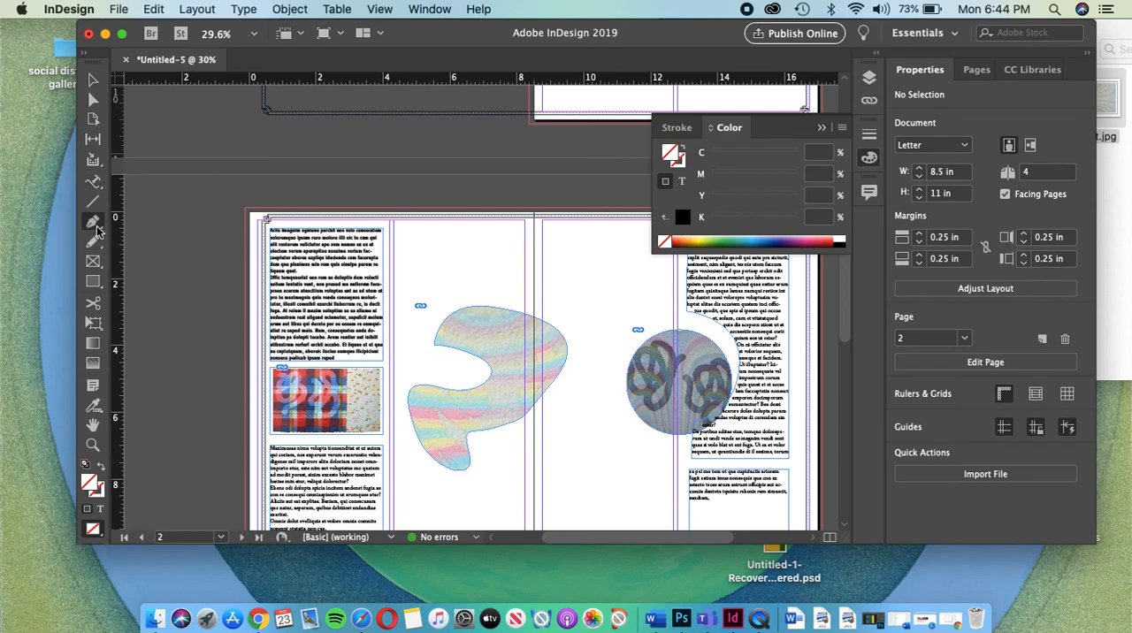
pyautogui.click(417, 270)
pyautogui.moveTo(500, 262); pyautogui.dragTo(670, 294)
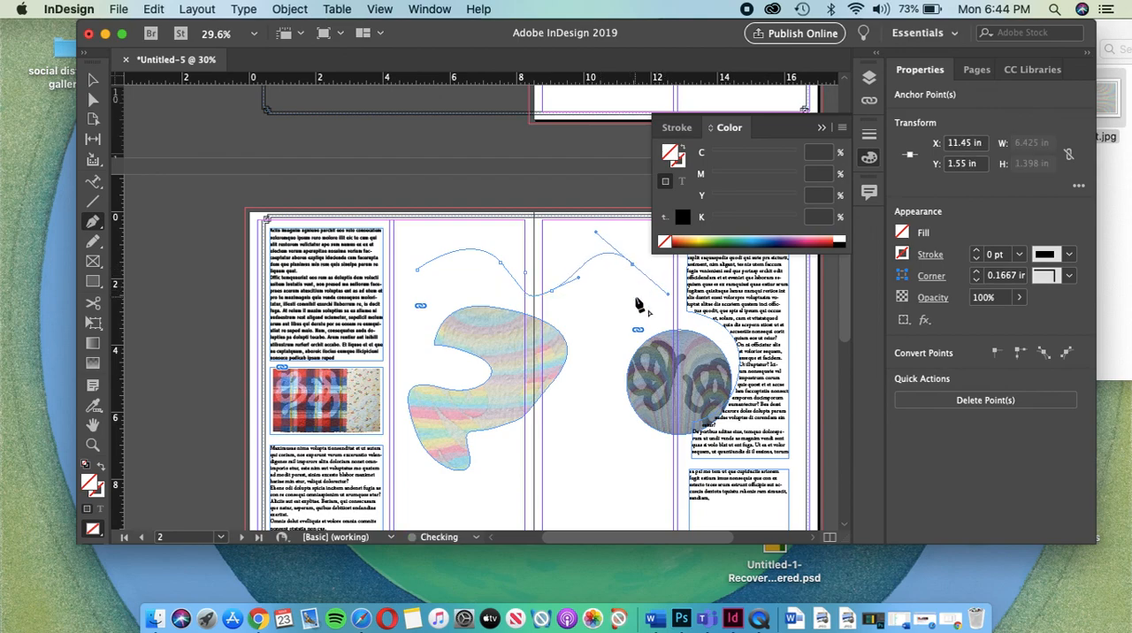
pyautogui.press('Delete')
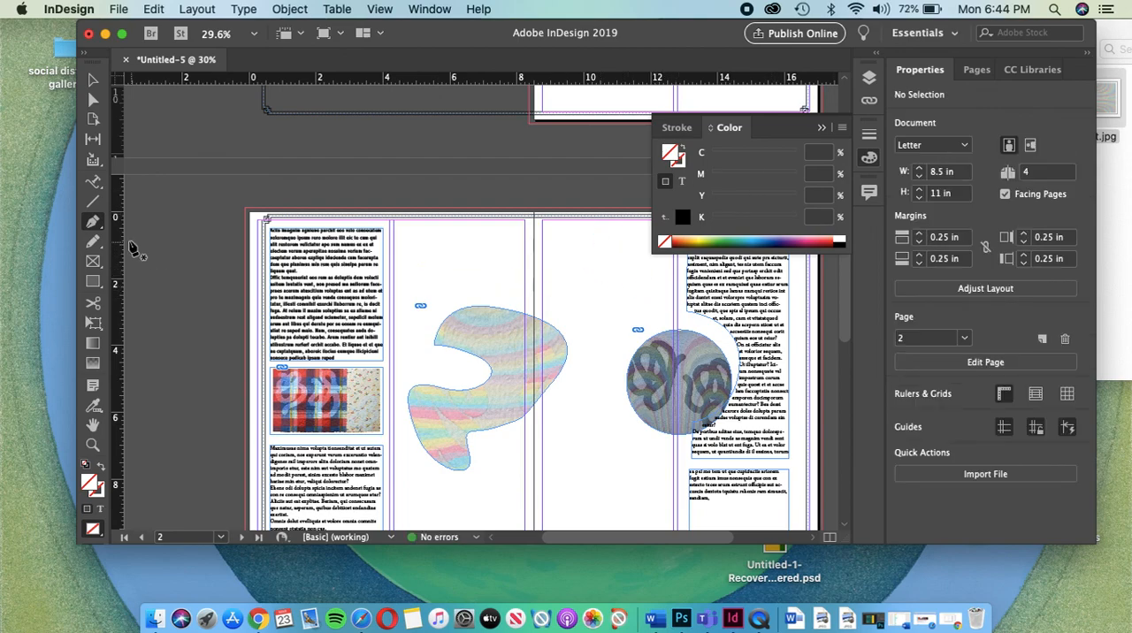
# Step: Select the open wavy path above the freeform image and give it a 2 pt stroke
pyautogui.click(93, 183)
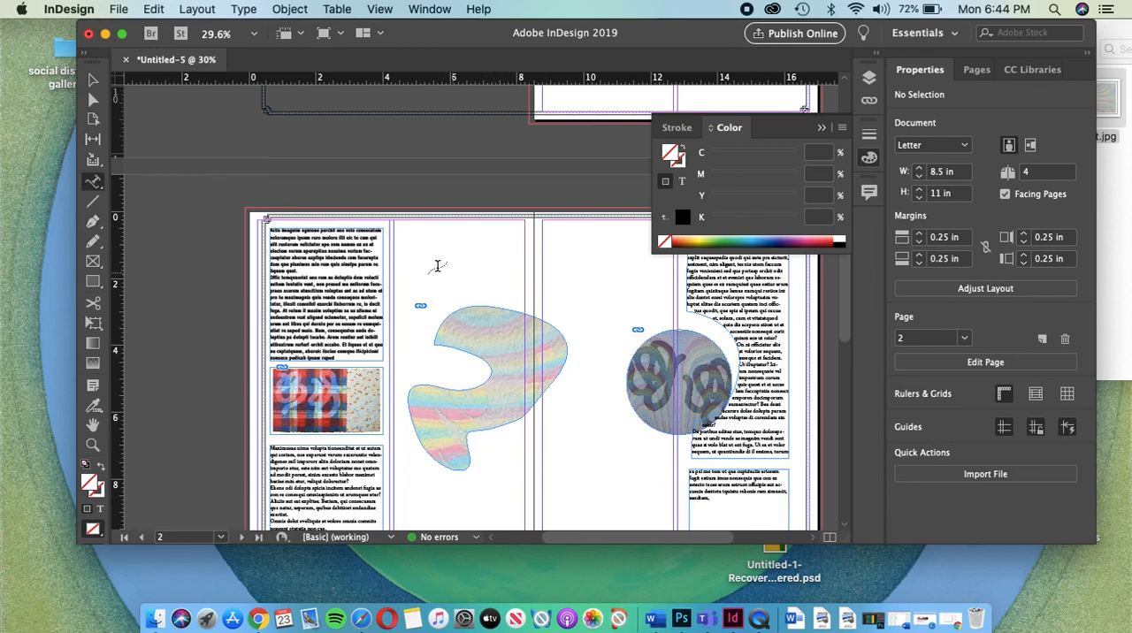
pyautogui.click(93, 79)
pyautogui.moveTo(470, 238); pyautogui.dragTo(534, 301)
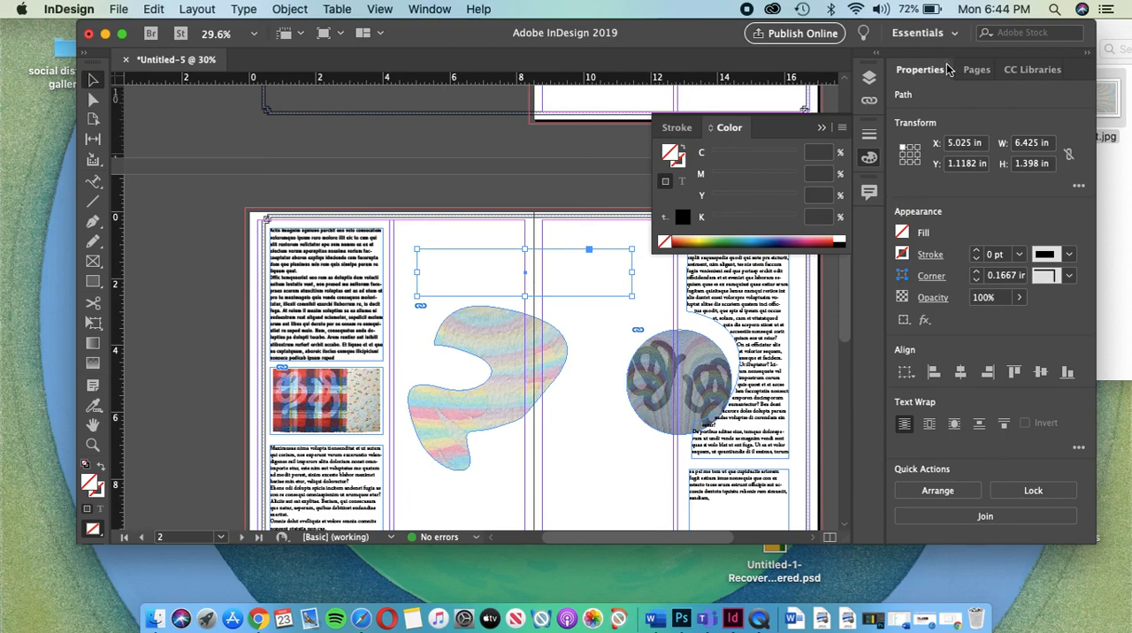
pyautogui.click(977, 252)
pyautogui.click(977, 251)
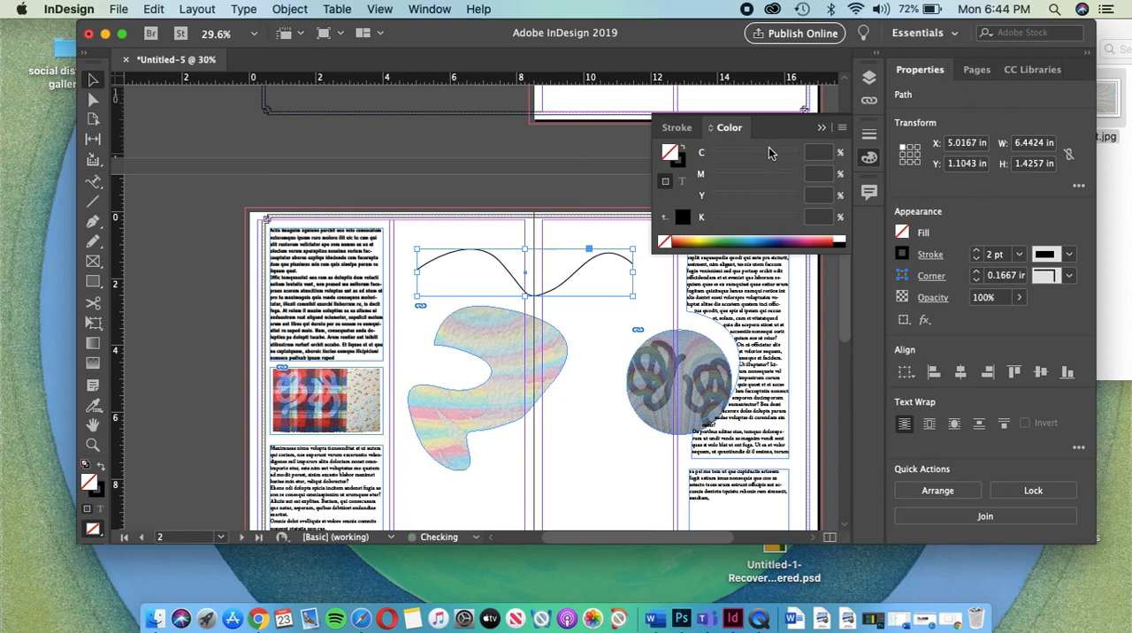
# Step: Turn the wavy path into type on a path and fill it with placeholder text
pyautogui.click(93, 182)
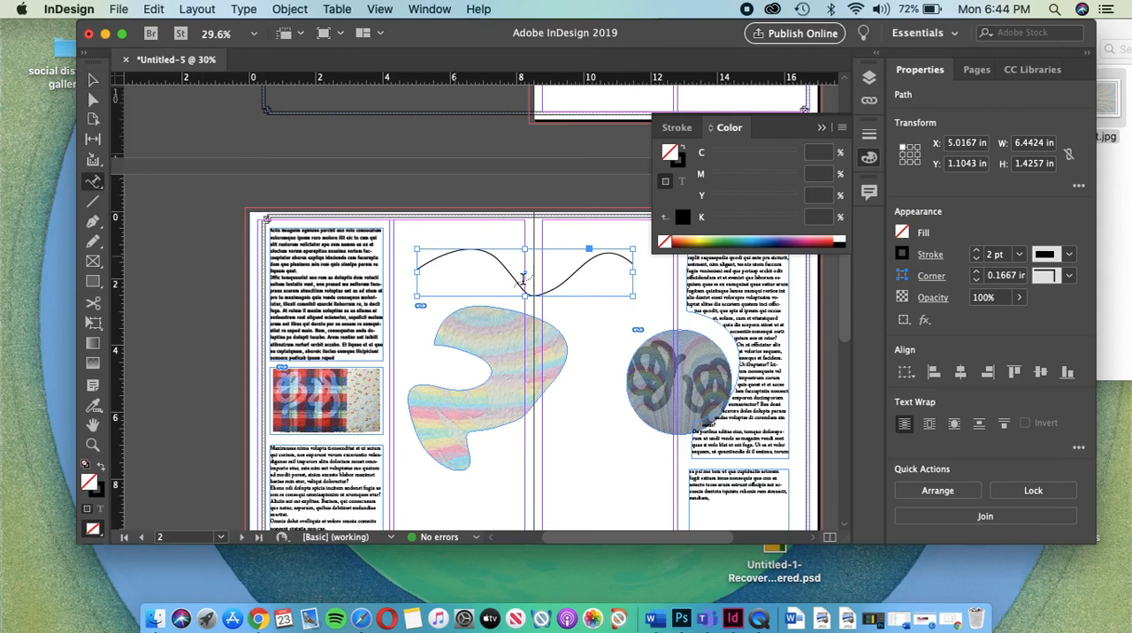
pyautogui.click(437, 262)
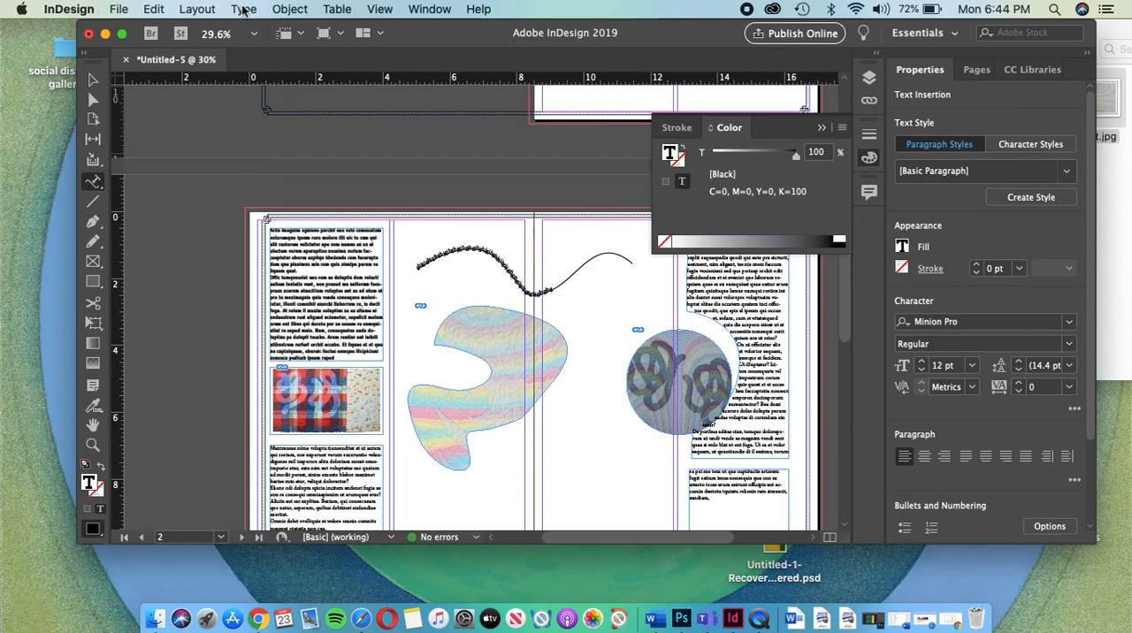
pyautogui.click(244, 9)
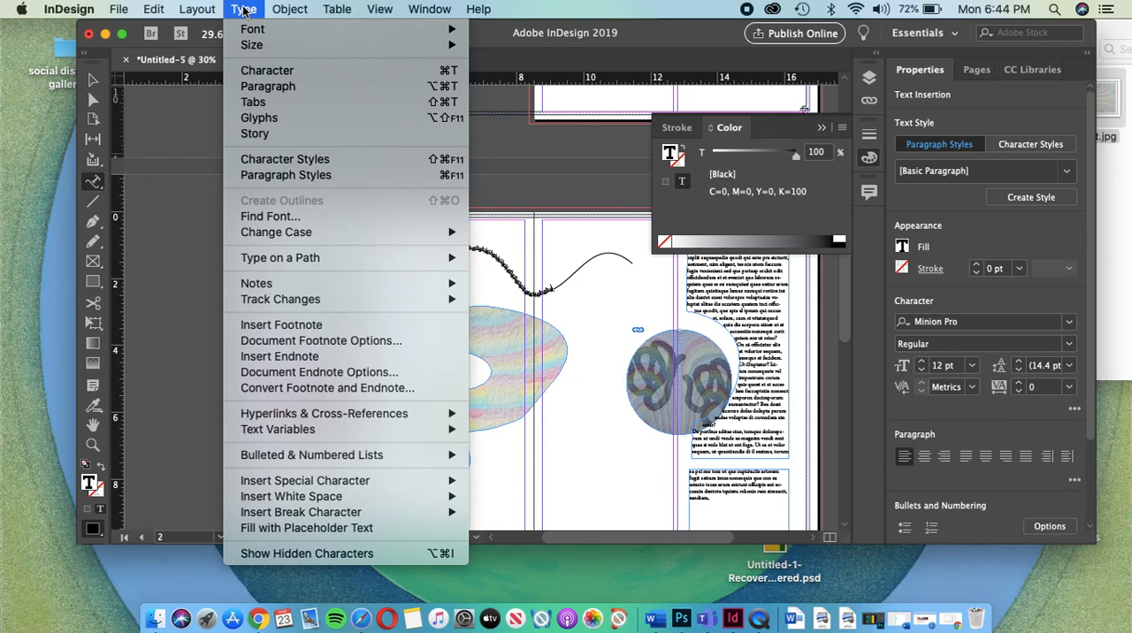
pyautogui.click(335, 528)
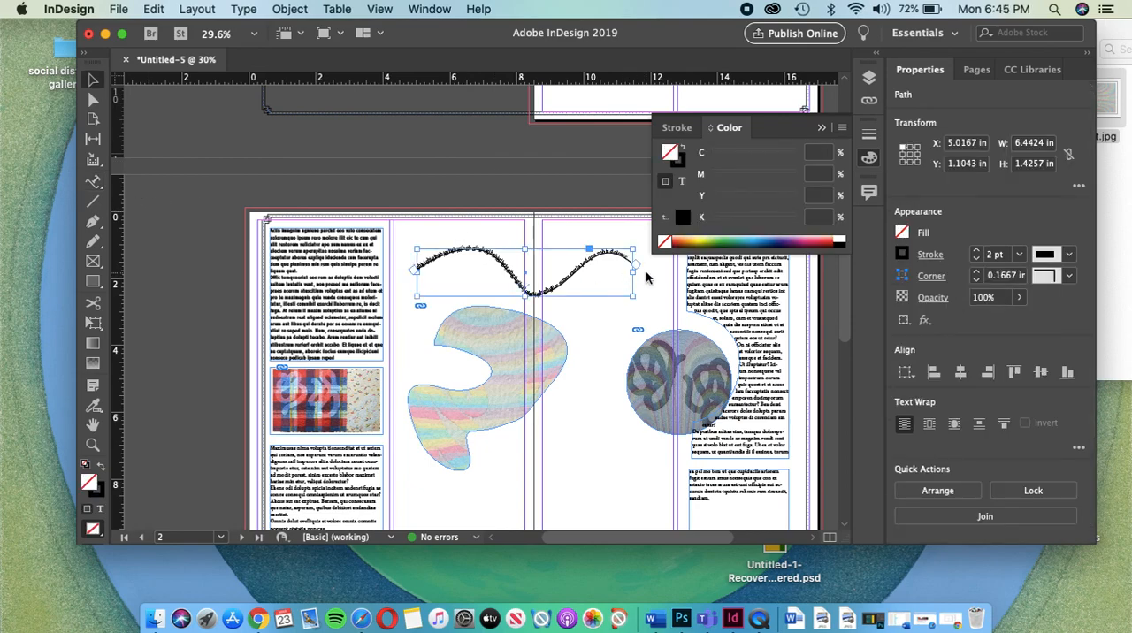
# Step: Set the wavy path's stroke weight to 0 pt, deselect the path and collapse the Color panel
pyautogui.click(977, 258)
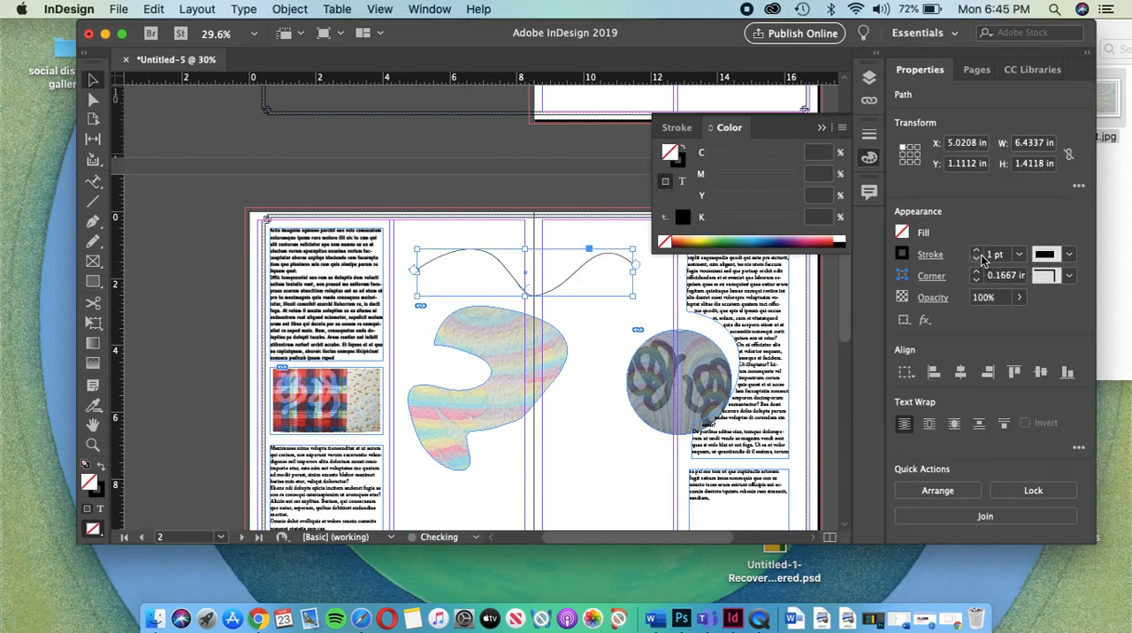
pyautogui.click(977, 258)
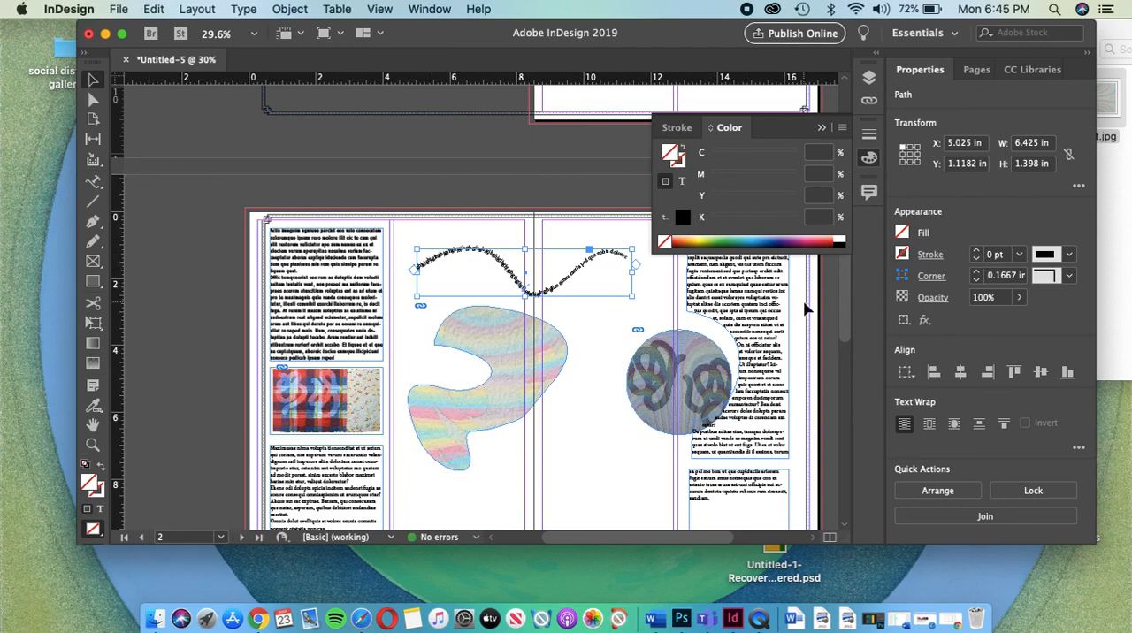
pyautogui.click(395, 196)
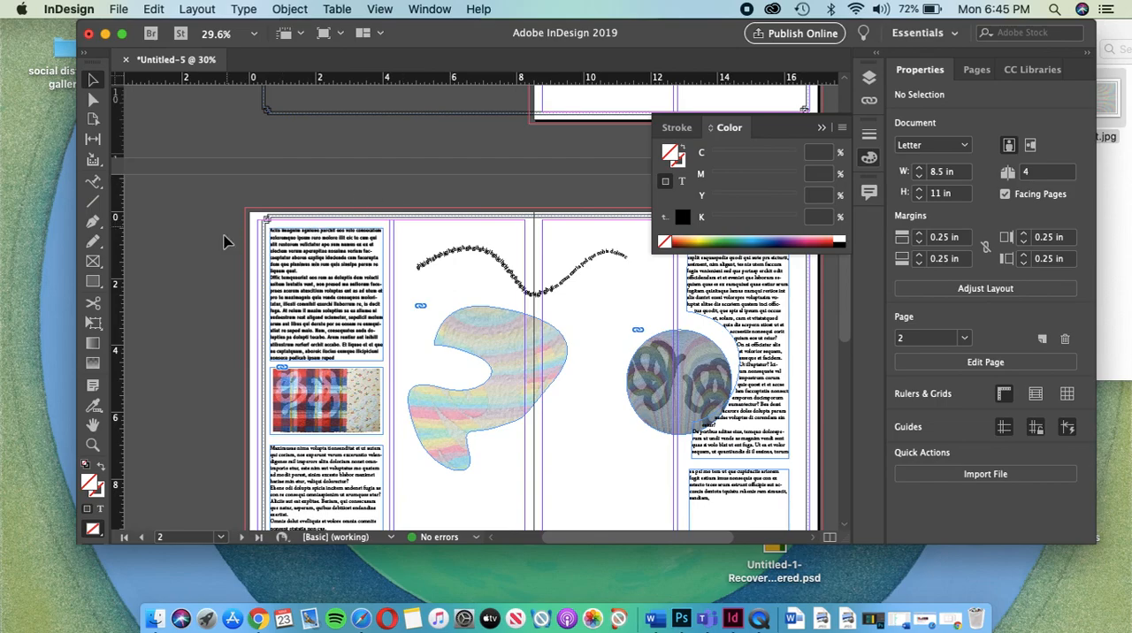
pyautogui.click(822, 128)
# Step: Check the spread of pages 2 and 3 in Overprint Preview, and return to the normal view
pyautogui.scroll(-3, 734, 328)
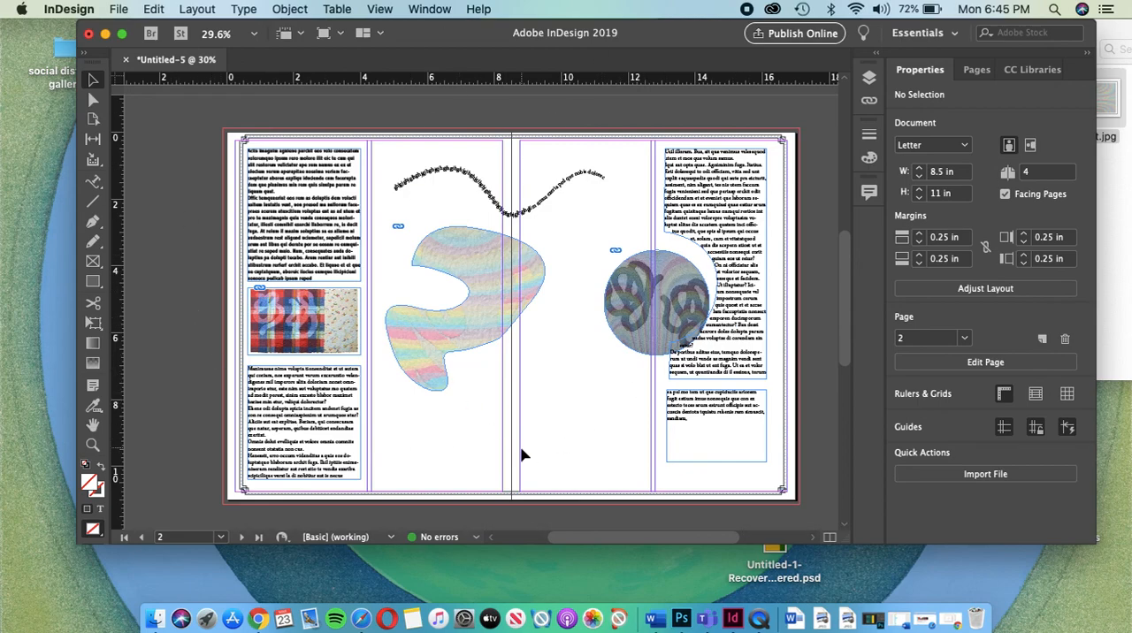
pyautogui.click(381, 10)
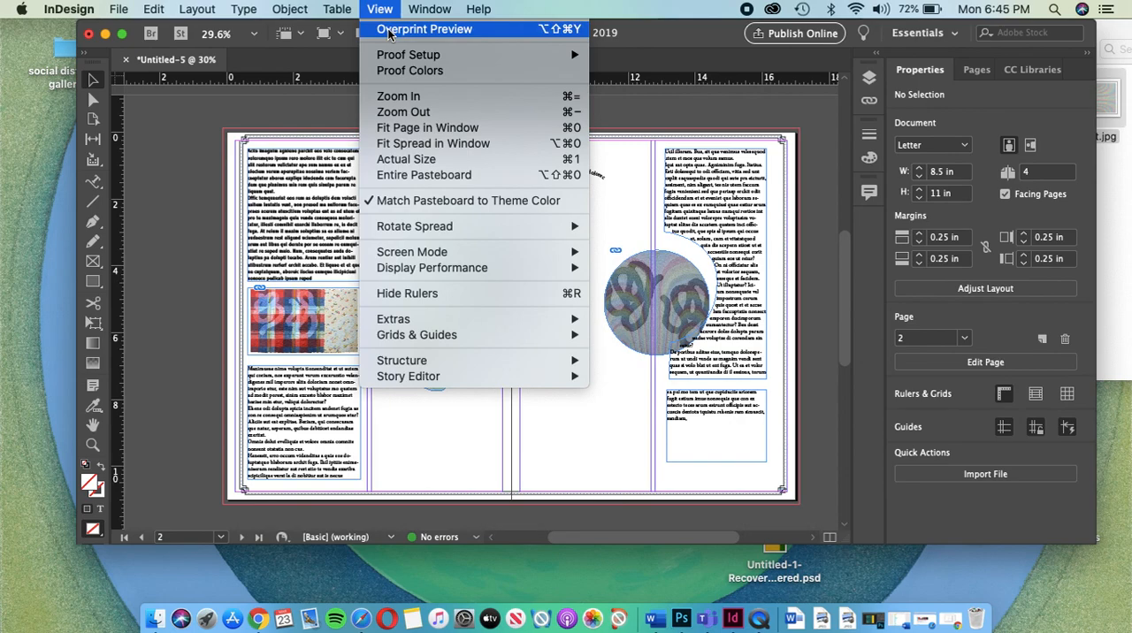
pyautogui.click(389, 31)
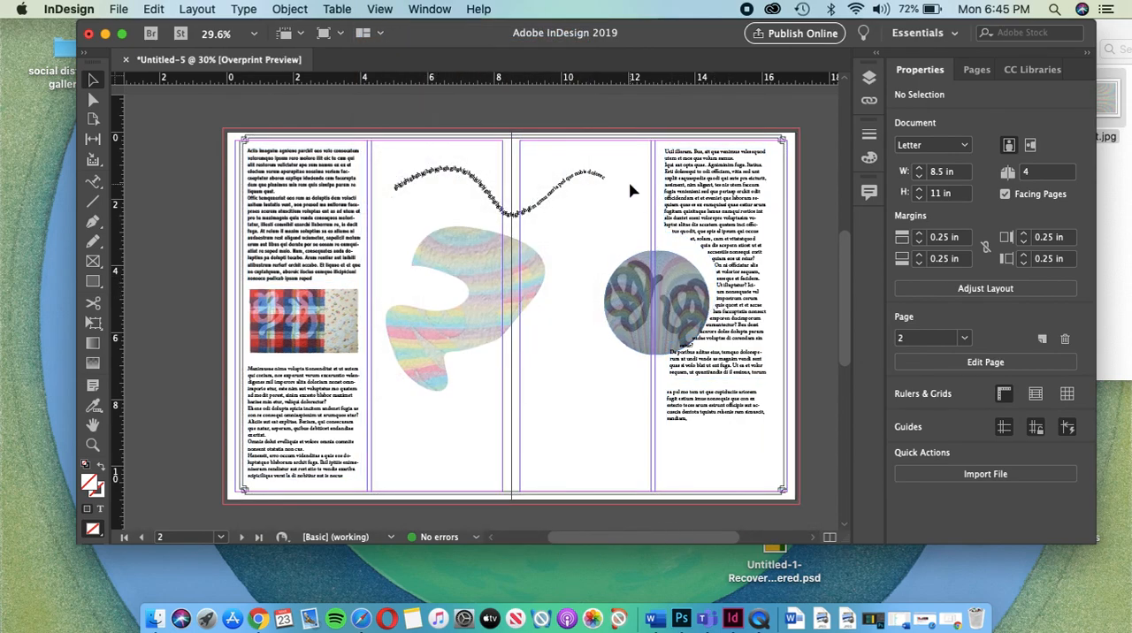
pyautogui.scroll(-5, 630, 190)
pyautogui.scroll(5, 631, 189)
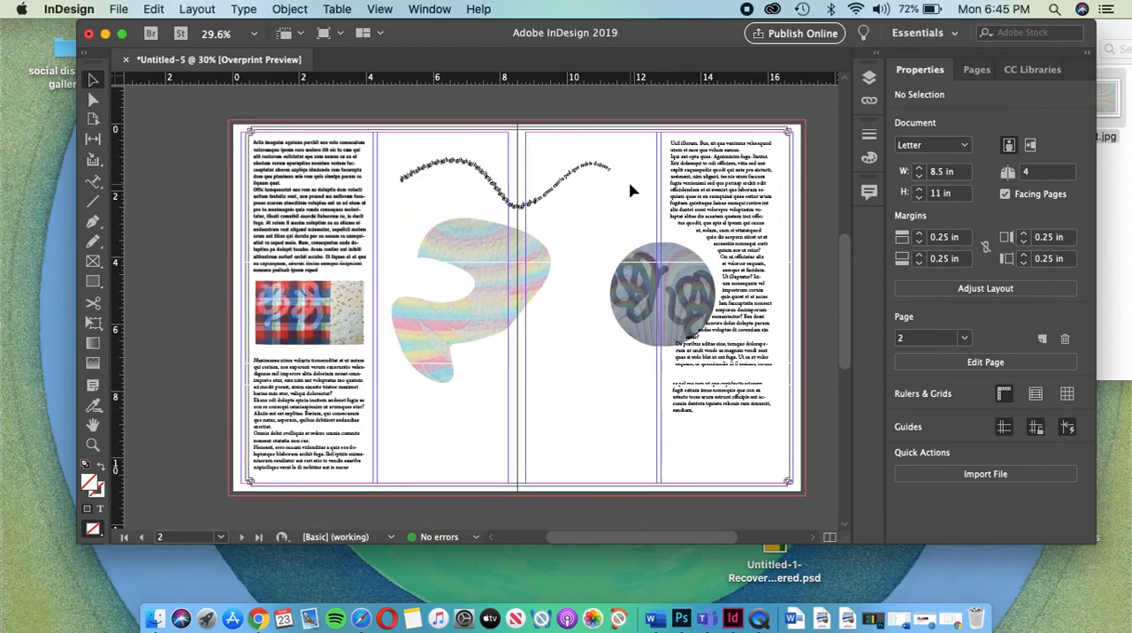
pyautogui.click(380, 9)
pyautogui.moveTo(430, 9)
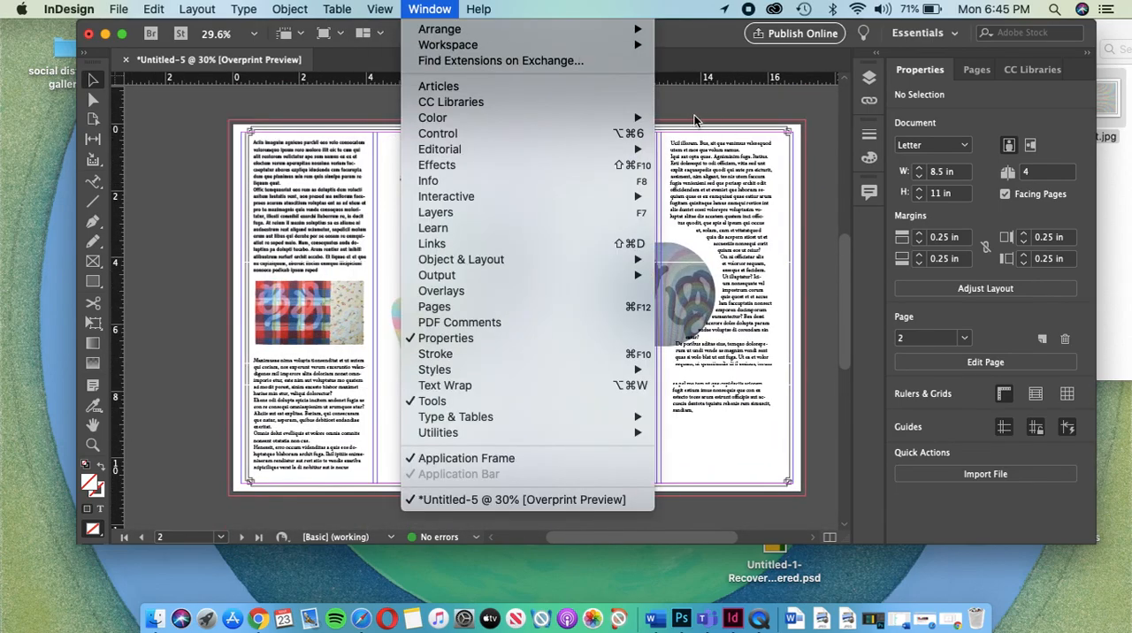
pyautogui.click(692, 94)
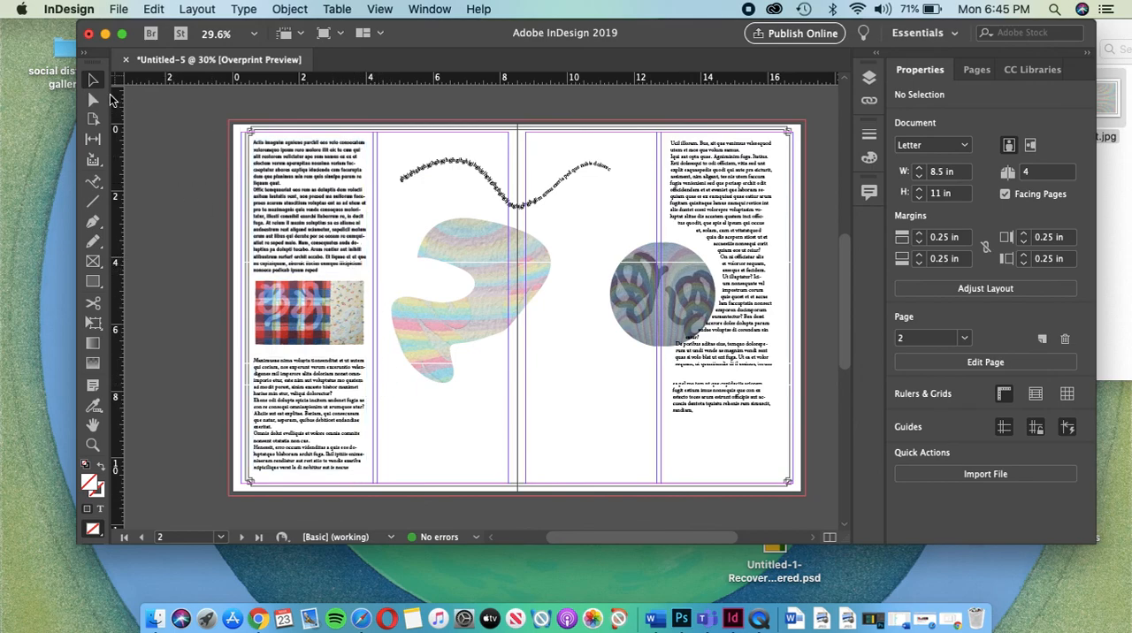
pyautogui.click(379, 10)
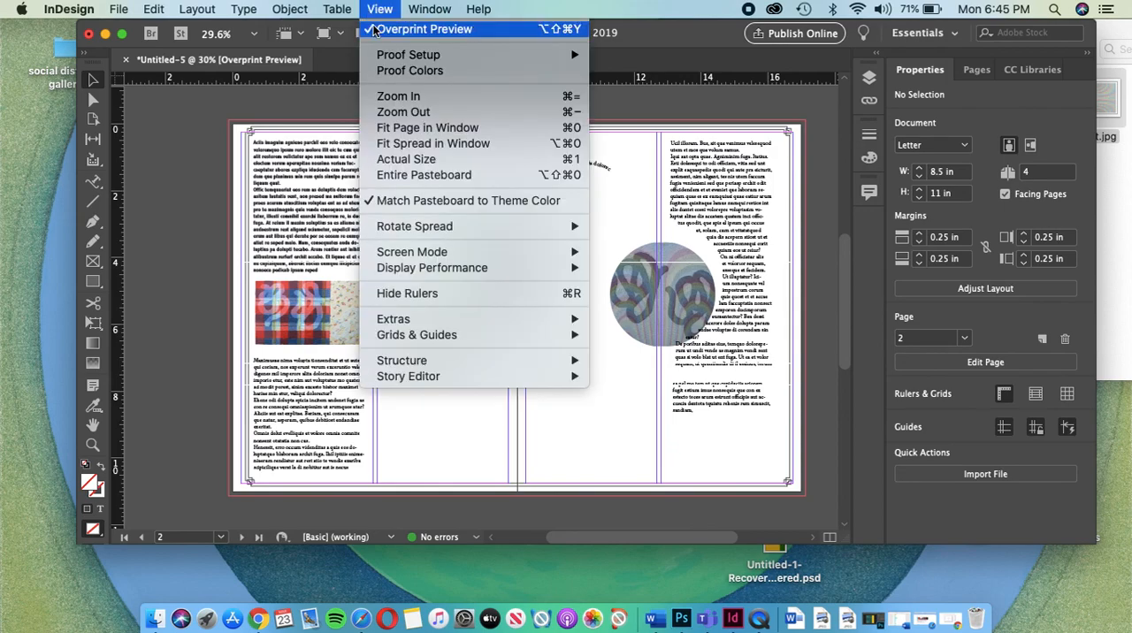
pyautogui.click(389, 30)
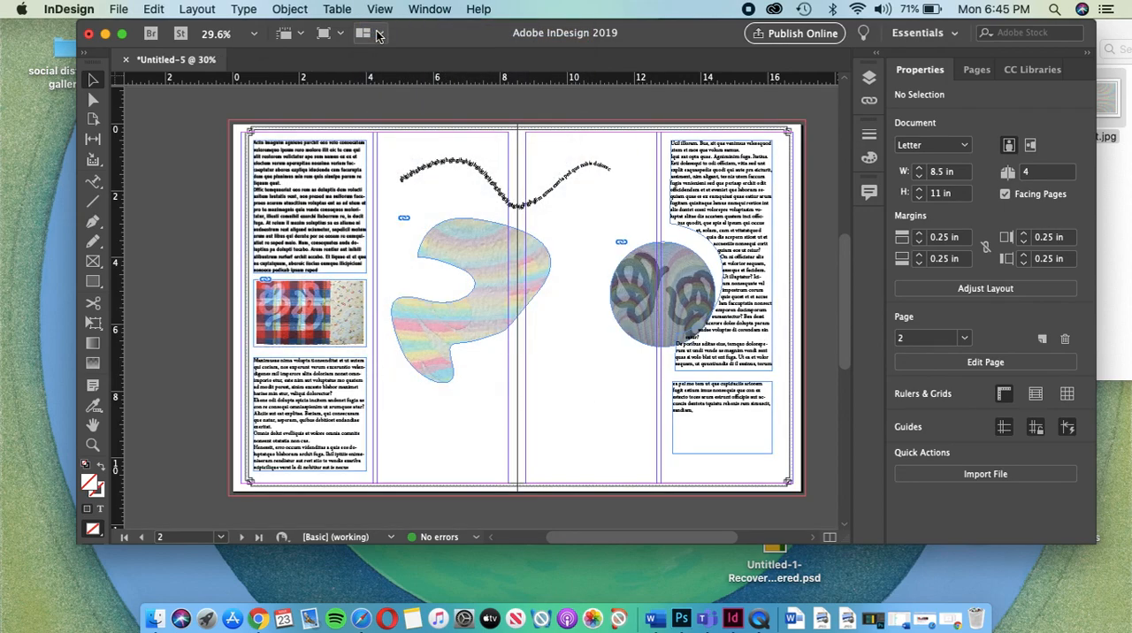
# Step: Give page 2's upper text frame a 2 pt stroke in the cyan C=100 M=0 Y=0 swatch
pyautogui.click(370, 186)
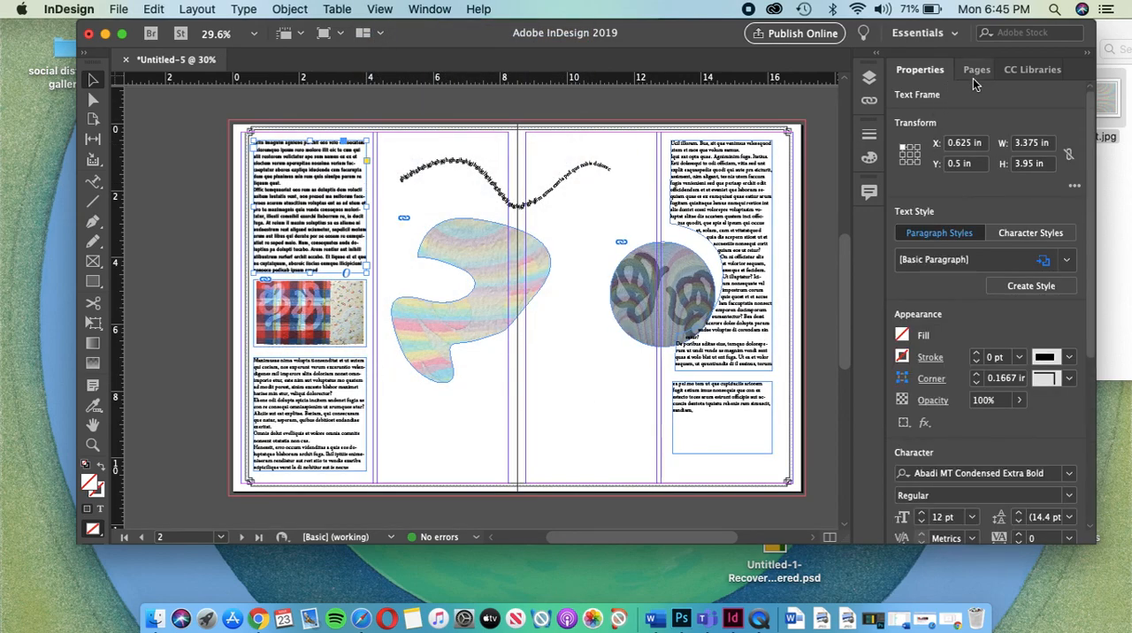
pyautogui.click(977, 355)
pyautogui.click(977, 354)
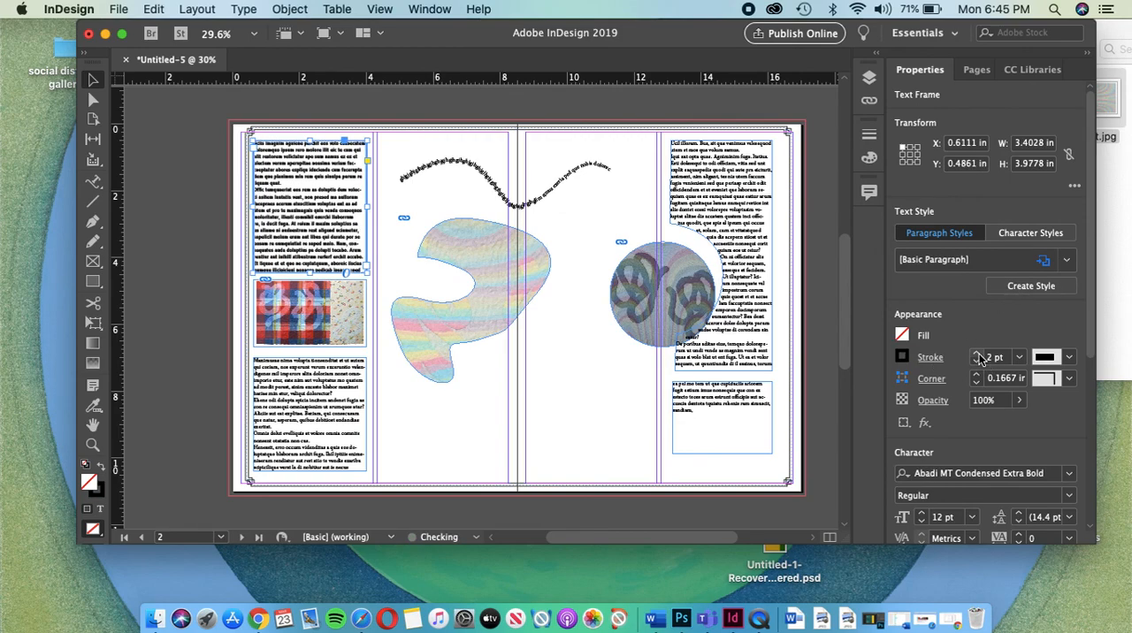
pyautogui.click(902, 358)
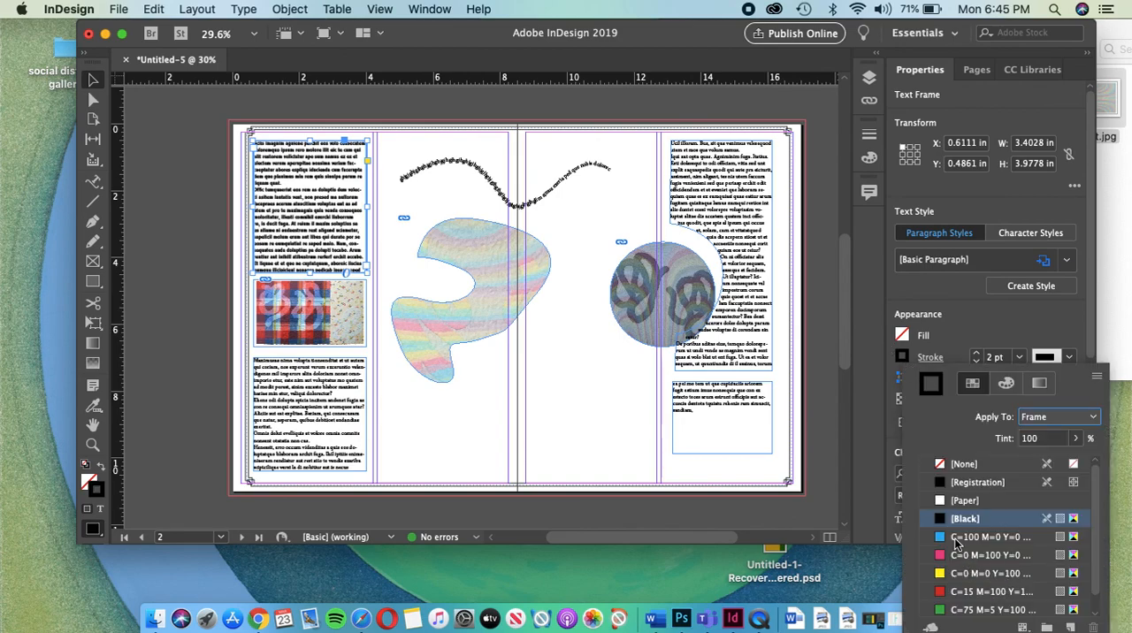
pyautogui.click(956, 540)
pyautogui.click(188, 202)
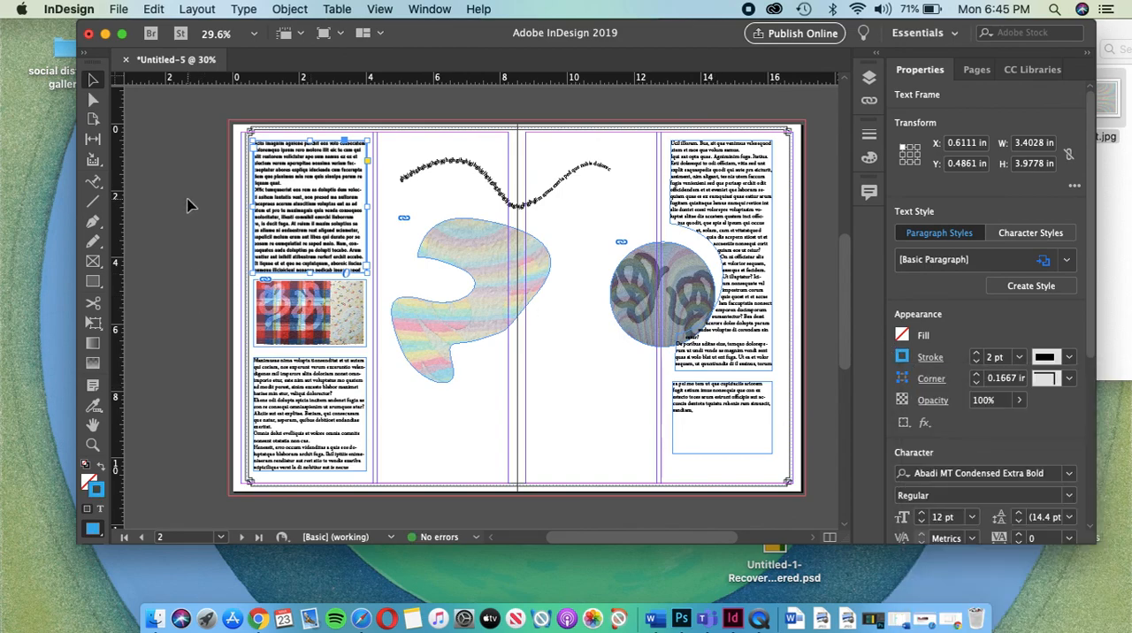
# Step: Turn on Overprint Preview, deselect the text frame and examine its border and the whole spread at different magnifications
pyautogui.click(380, 9)
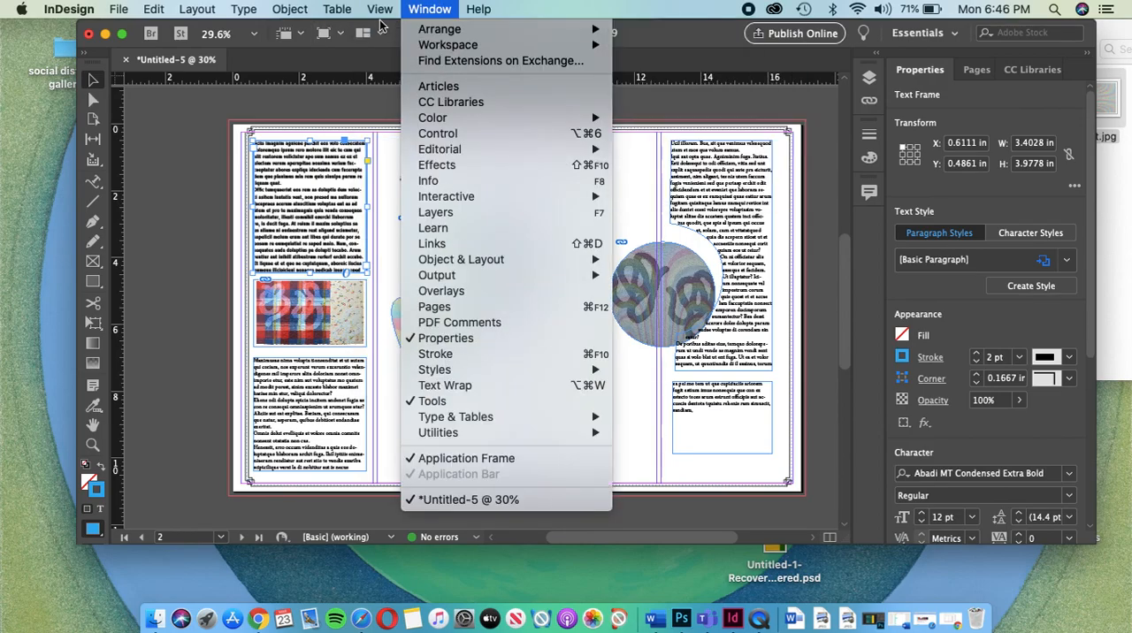
pyautogui.click(416, 29)
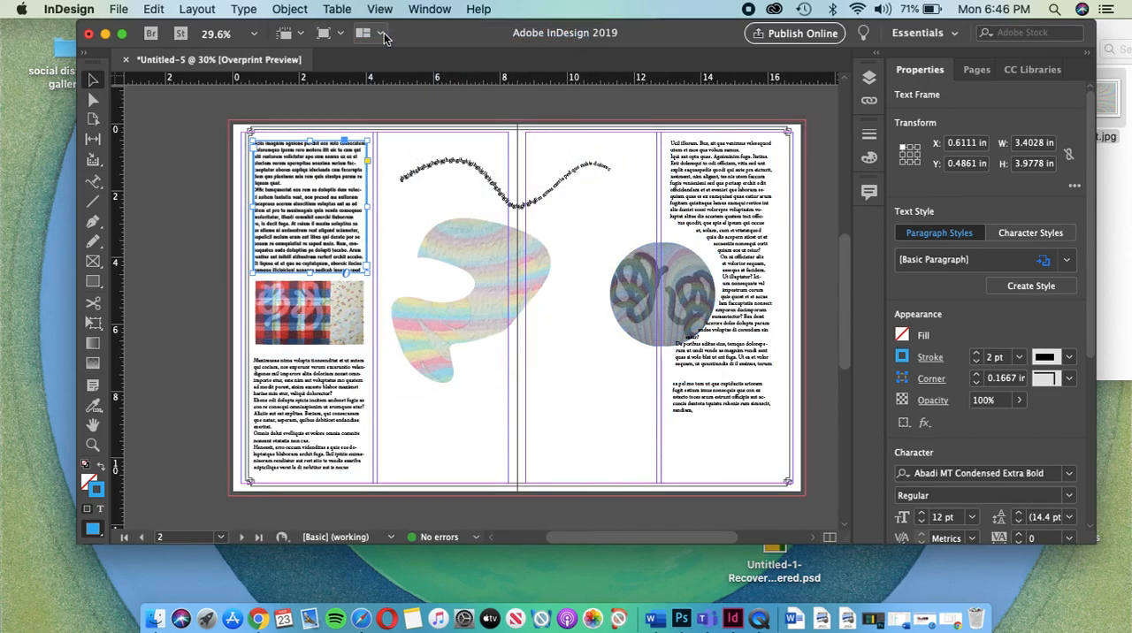
pyautogui.click(204, 172)
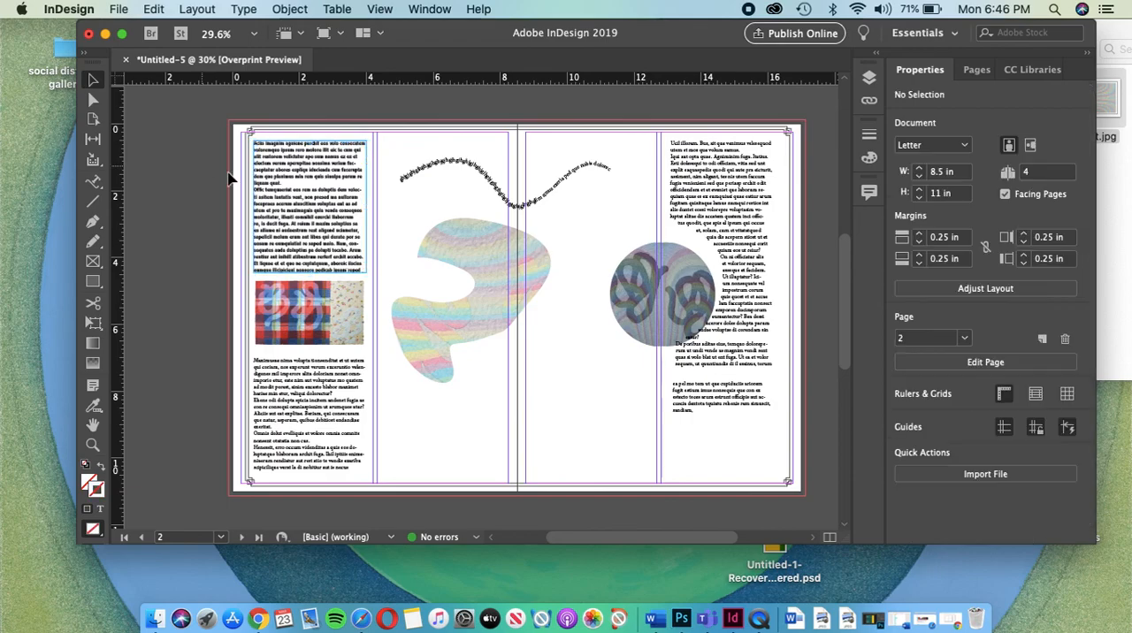
pyautogui.scroll(5, 372, 280)
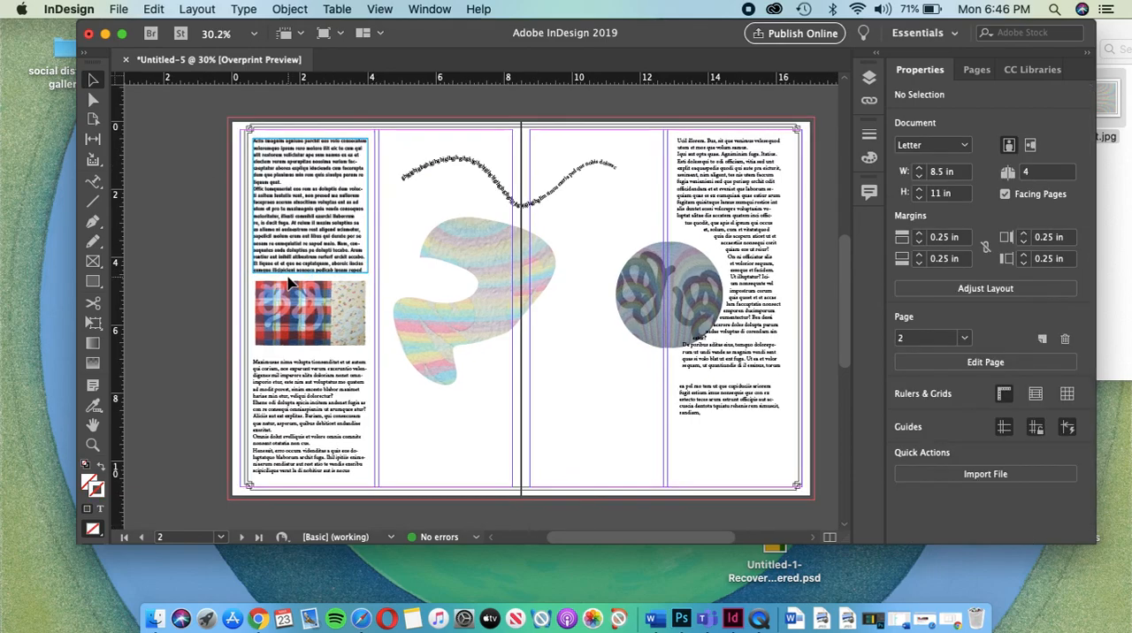
pyautogui.scroll(-8, 379, 237)
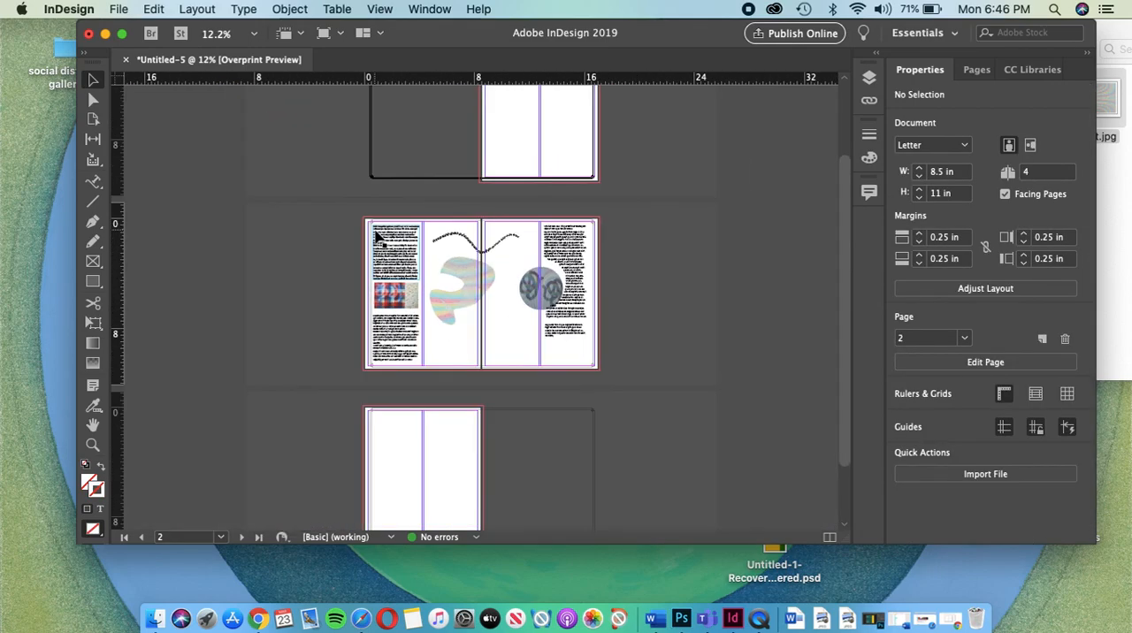
pyautogui.scroll(3, 378, 237)
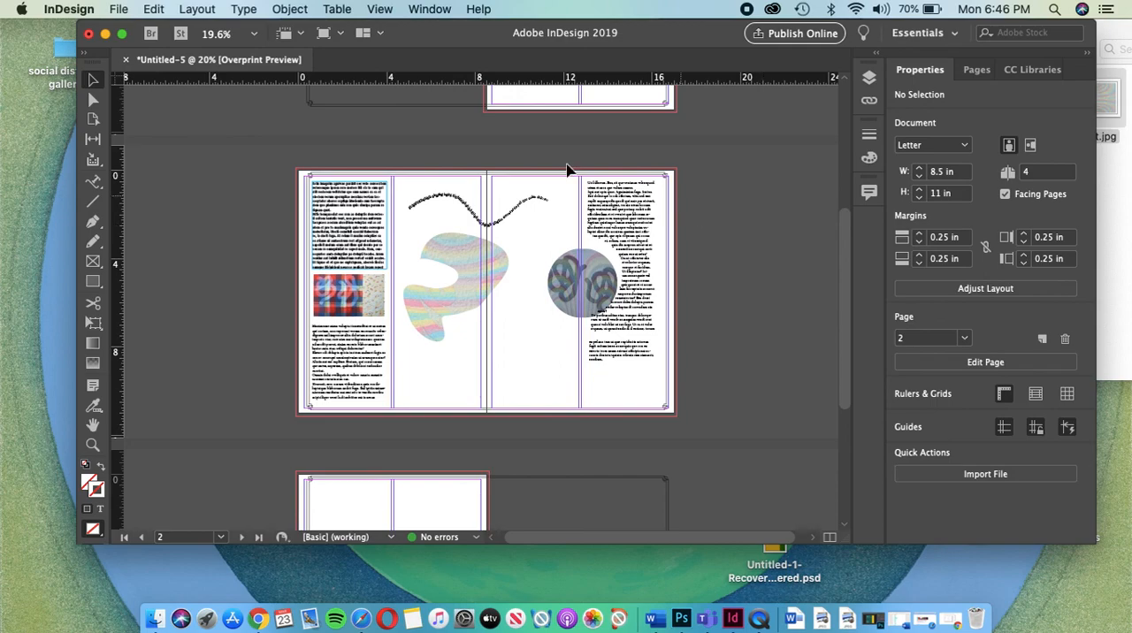
pyautogui.scroll(-1, 273, 128)
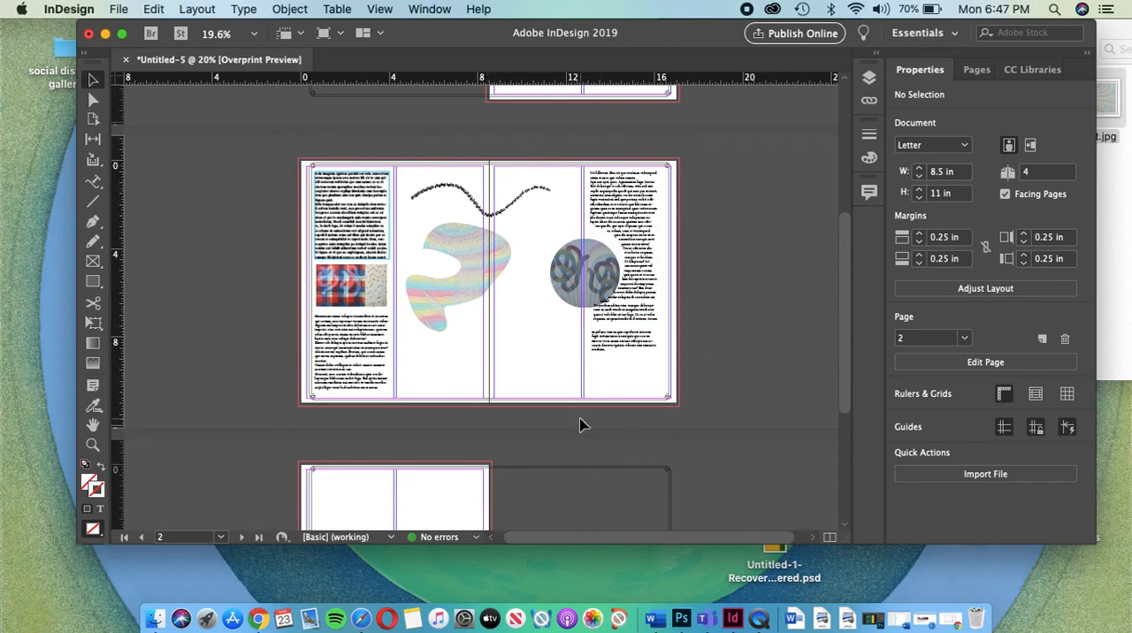
# Step: Select all the text frames, images and the wavy path text on the spread of pages 2 and 3
pyautogui.moveTo(708, 431); pyautogui.dragTo(272, 146)
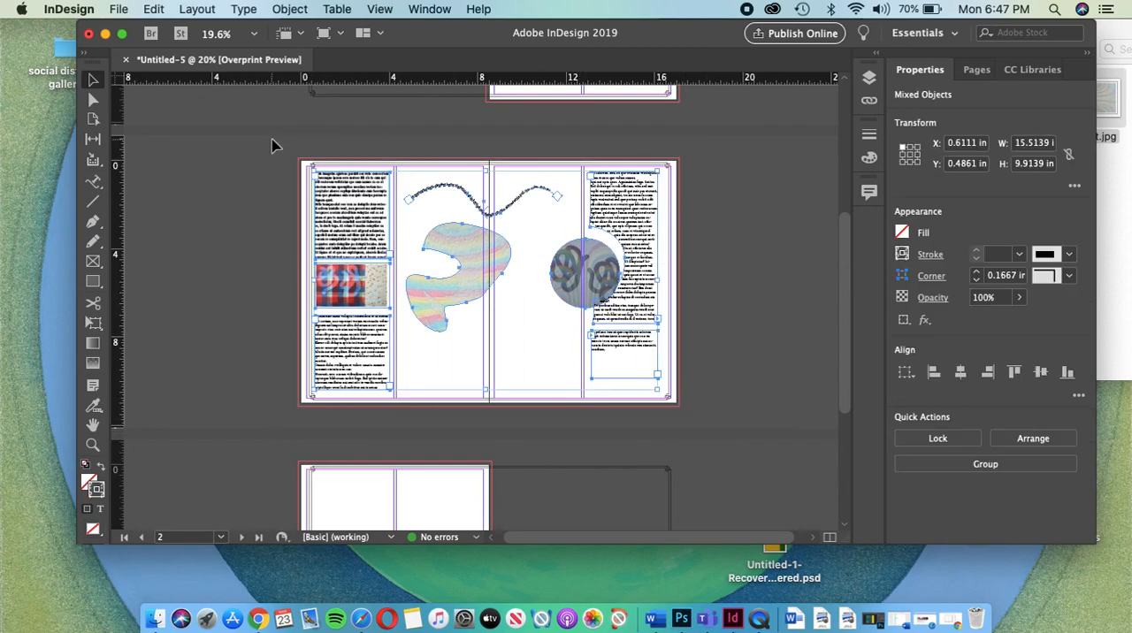